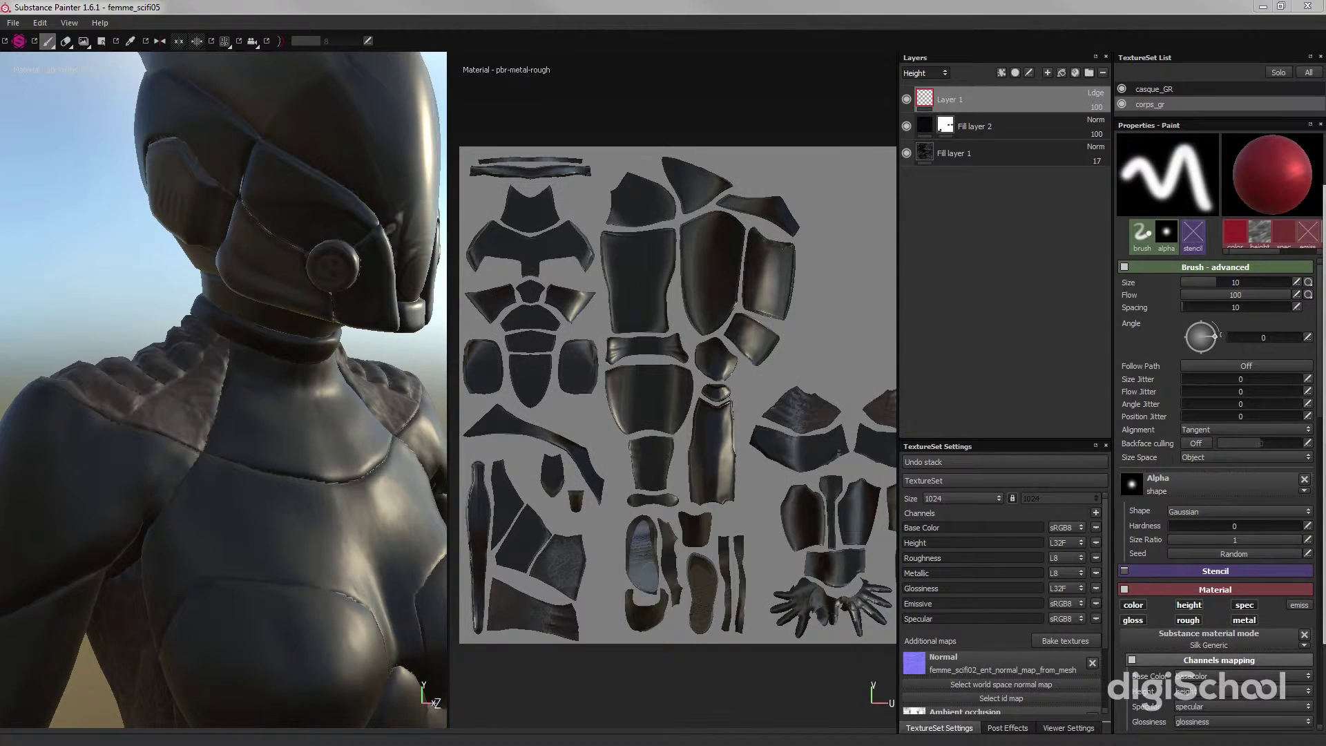
- Choose the Frog leather back material from the shelf as the painting material
{"action": "left_click_drag", "start_coordinate": [1325, 196], "coordinate": [450, 90]}
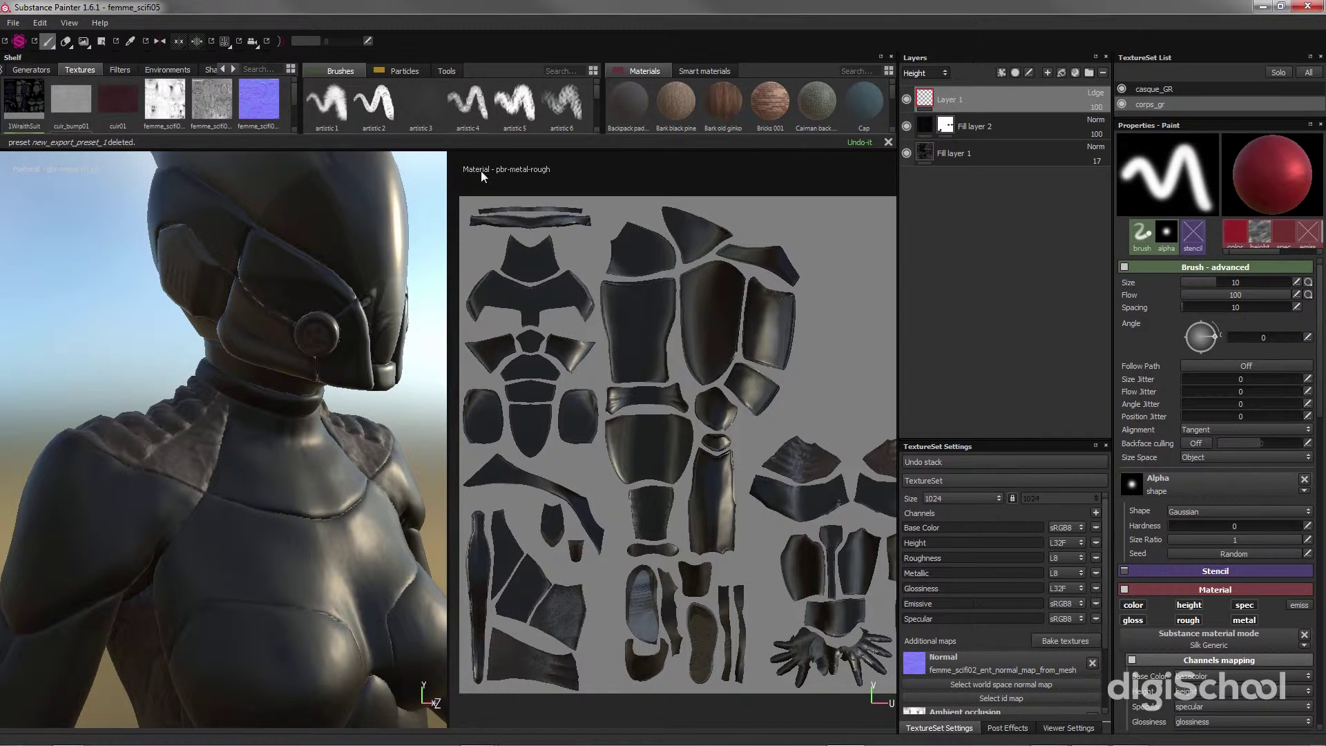
{"action": "double_click", "coordinate": [481, 55]}
{"action": "left_click_drag", "start_coordinate": [1322, 227], "coordinate": [558, 135]}
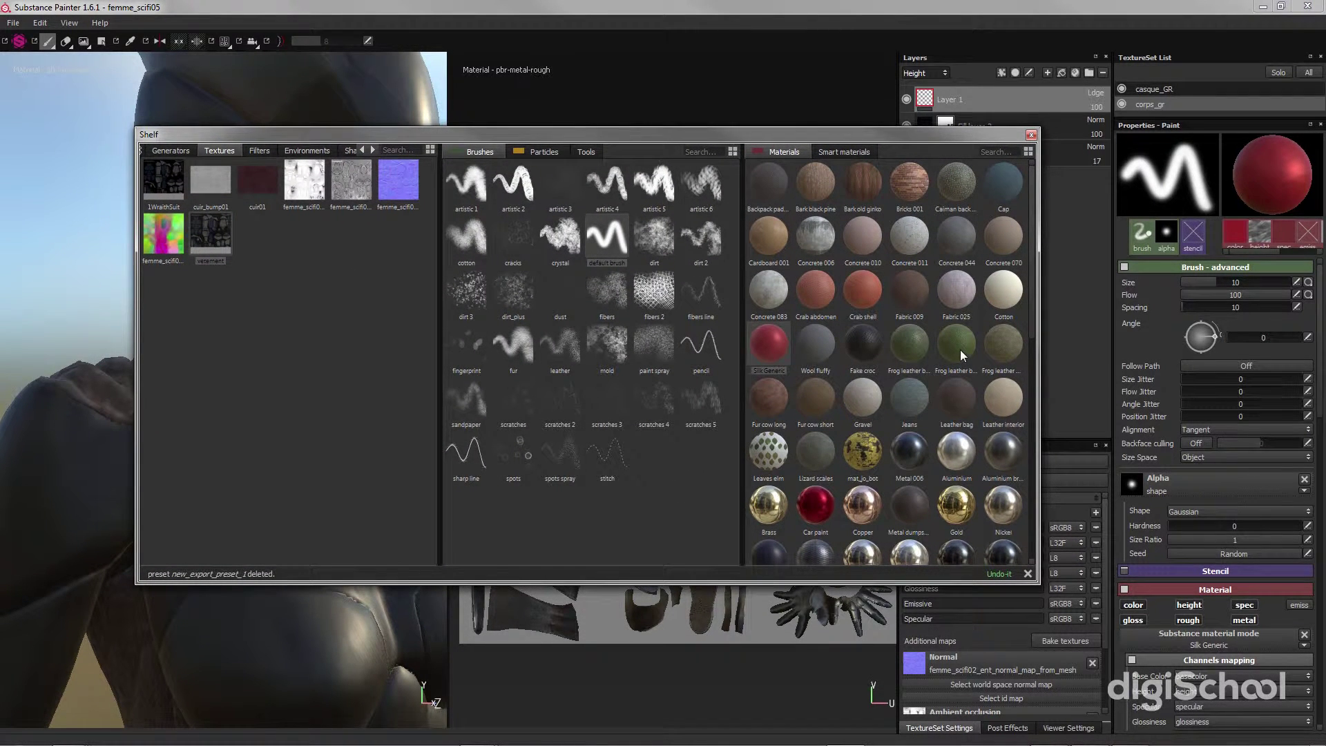
{"action": "left_click", "coordinate": [906, 346]}
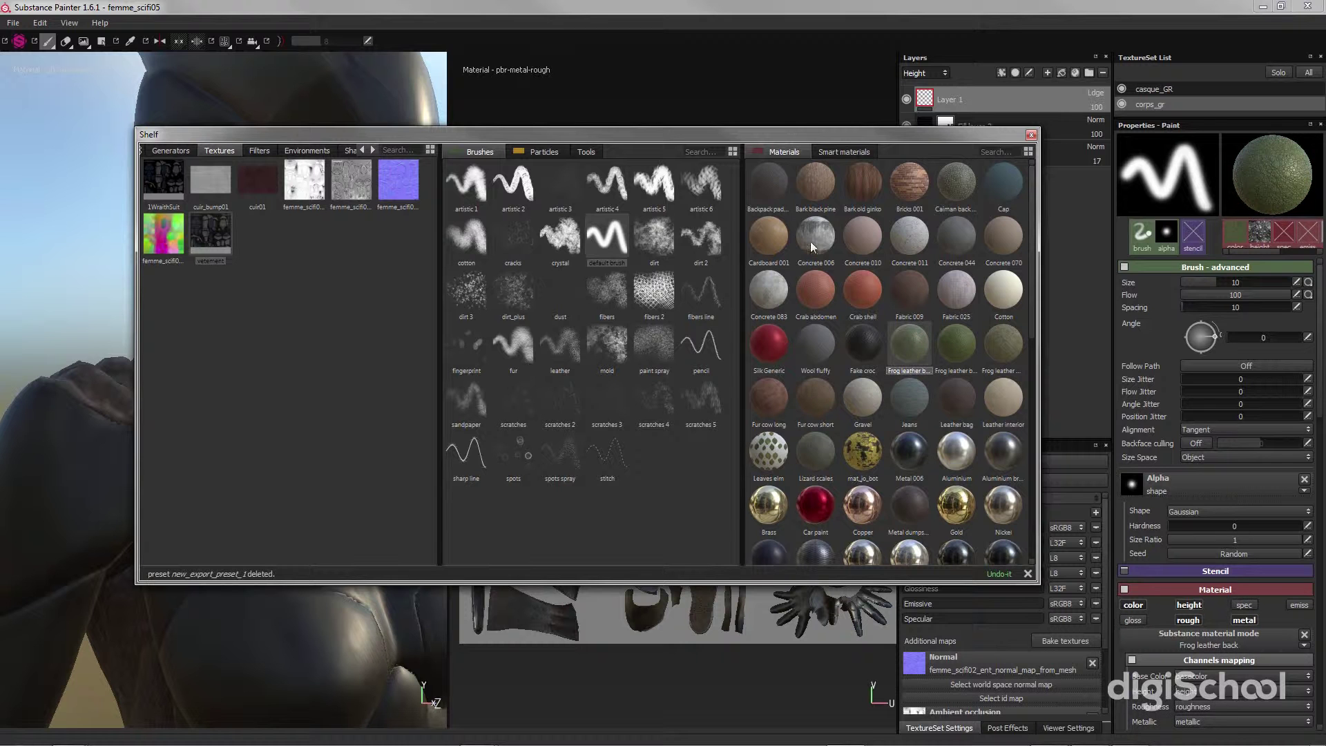
{"action": "left_click_drag", "start_coordinate": [523, 138], "coordinate": [1322, 200]}
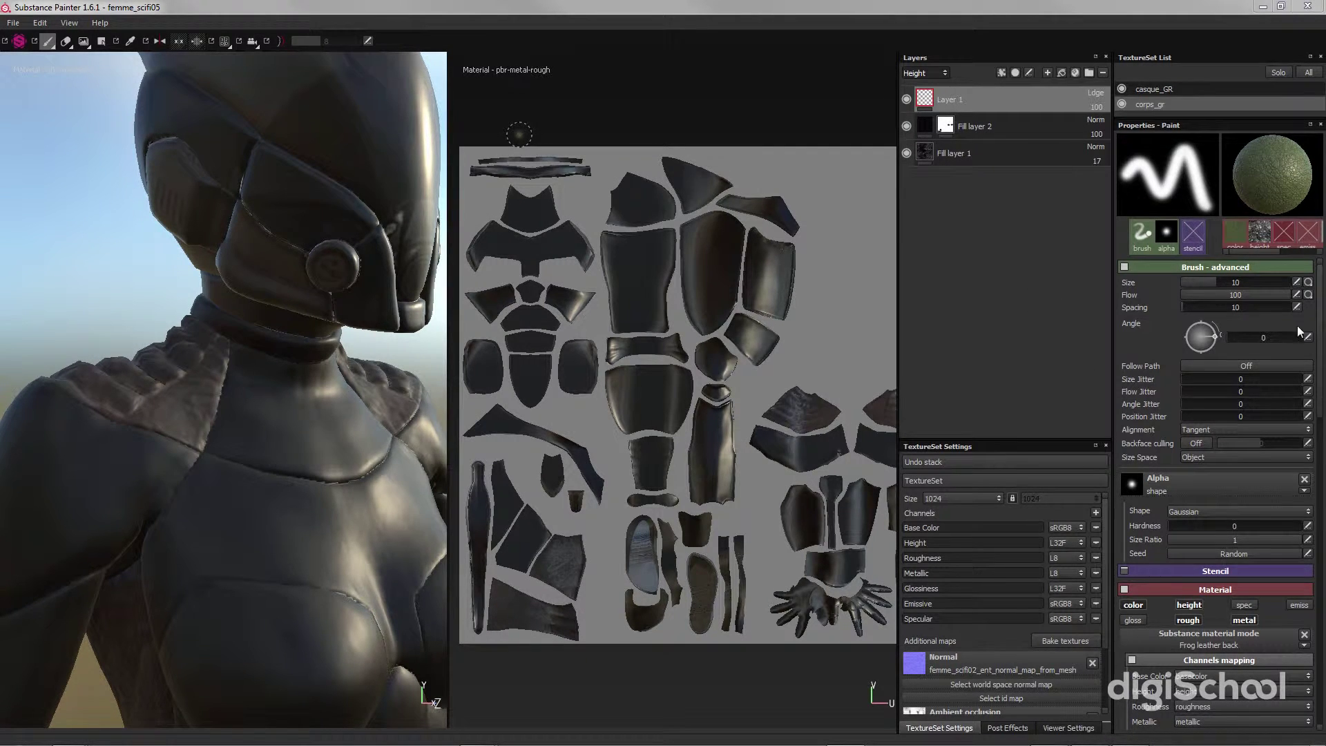
- Pick a fibrous brush preset that uses the alpha_scratches_01 alpha, and collapse the brush settings
{"action": "left_click_drag", "start_coordinate": [1323, 197], "coordinate": [457, 136]}
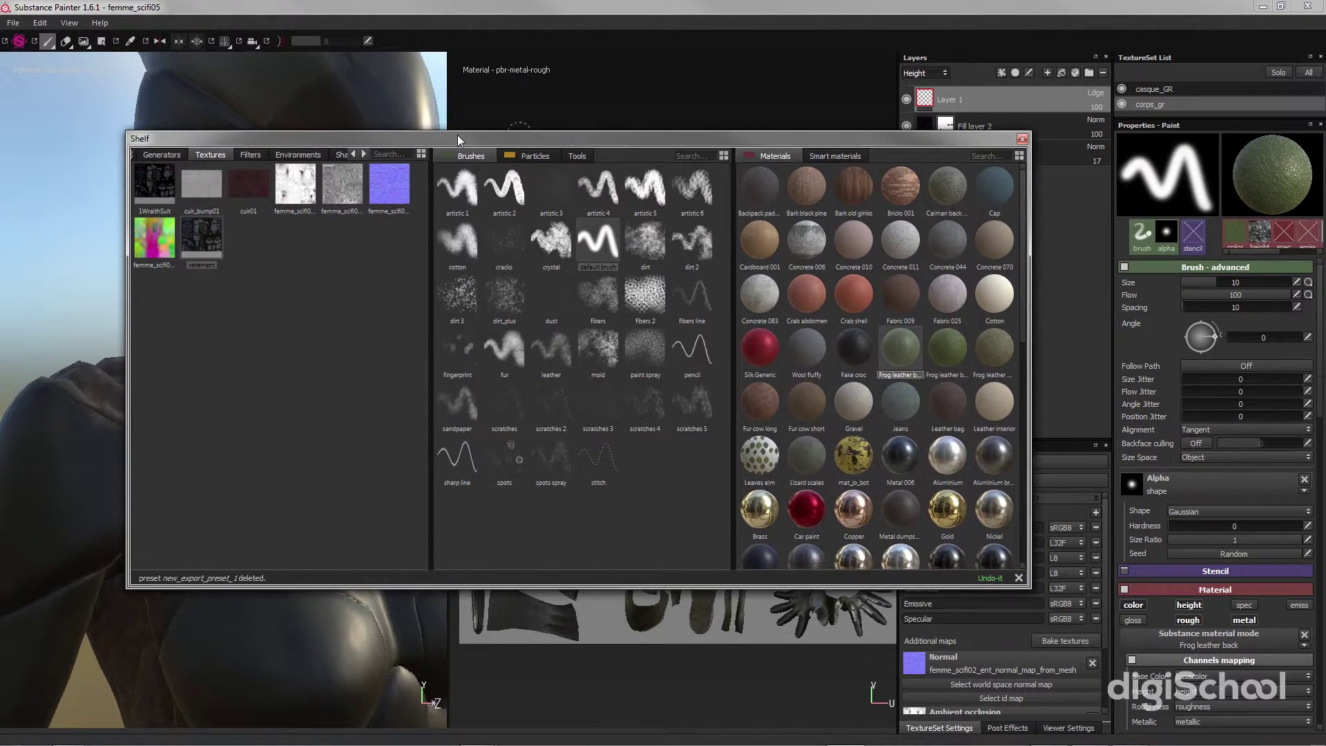
{"action": "left_click", "coordinate": [641, 301]}
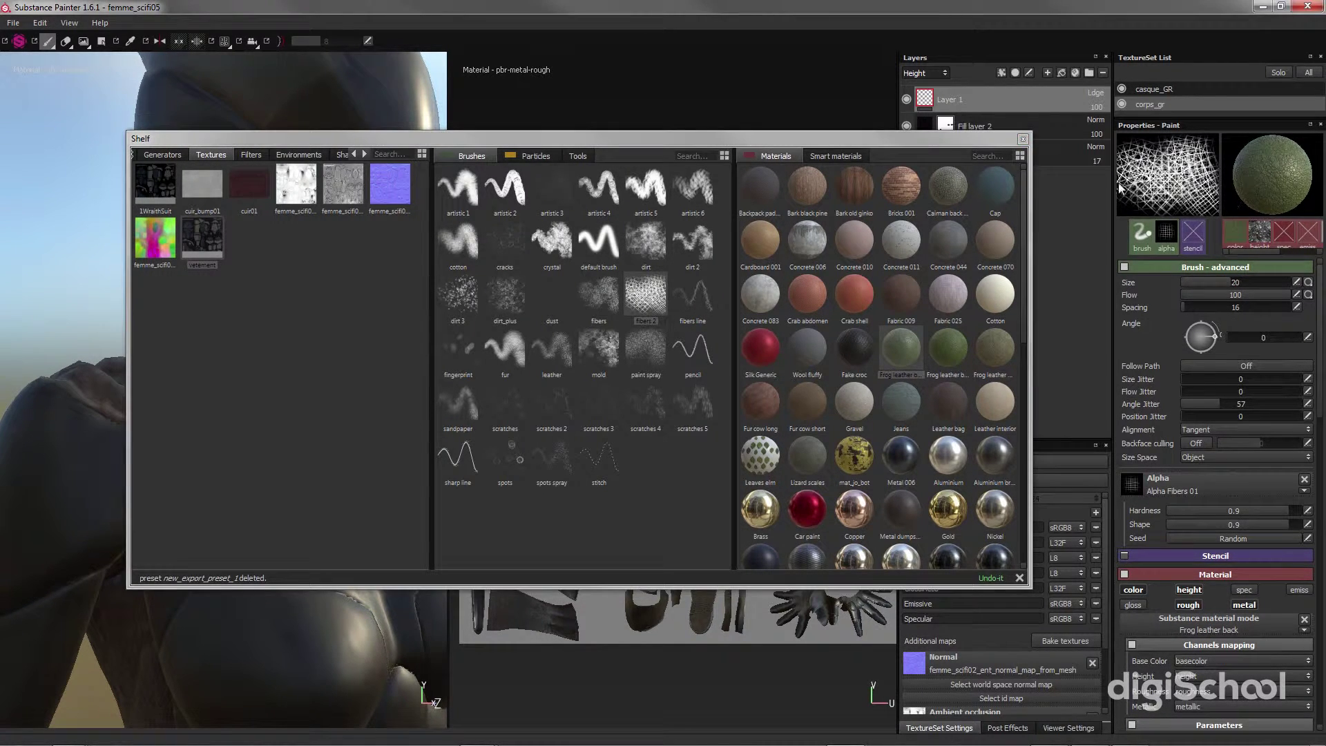
{"action": "left_click", "coordinate": [598, 297]}
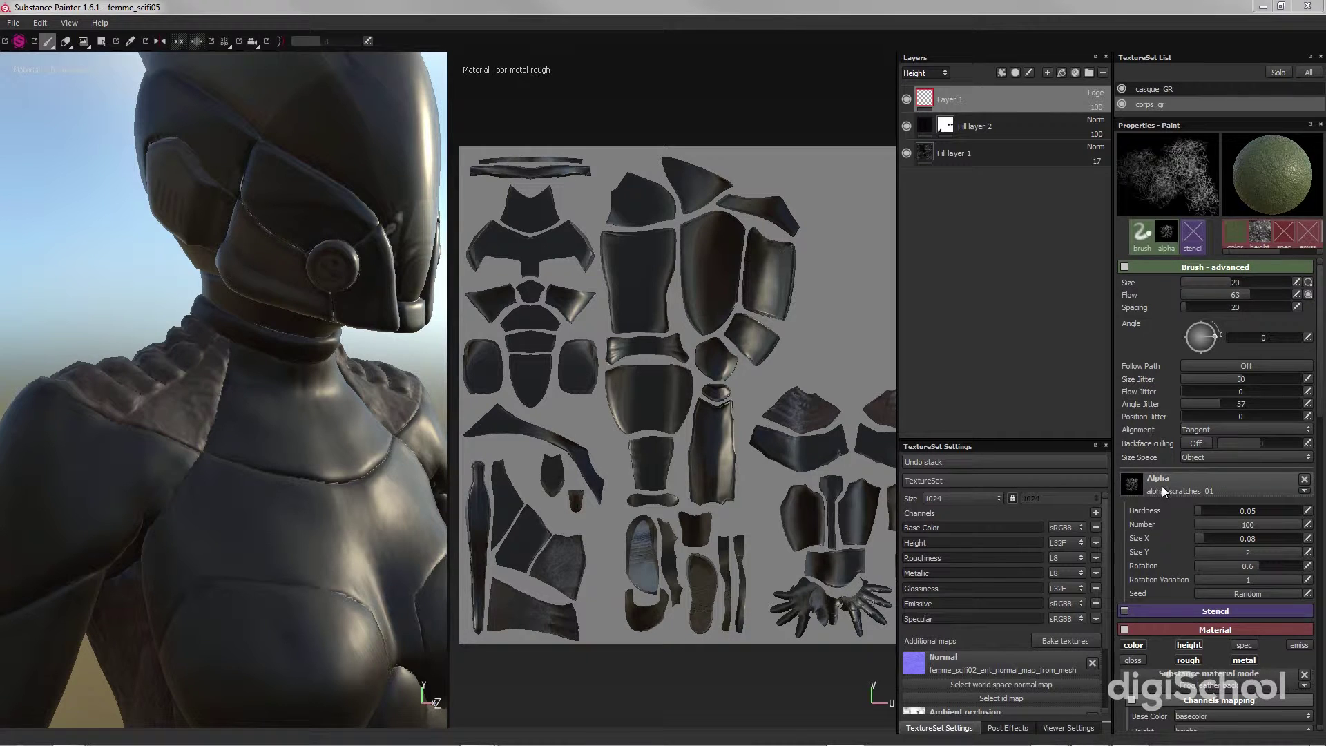
{"action": "left_click", "coordinate": [1125, 268]}
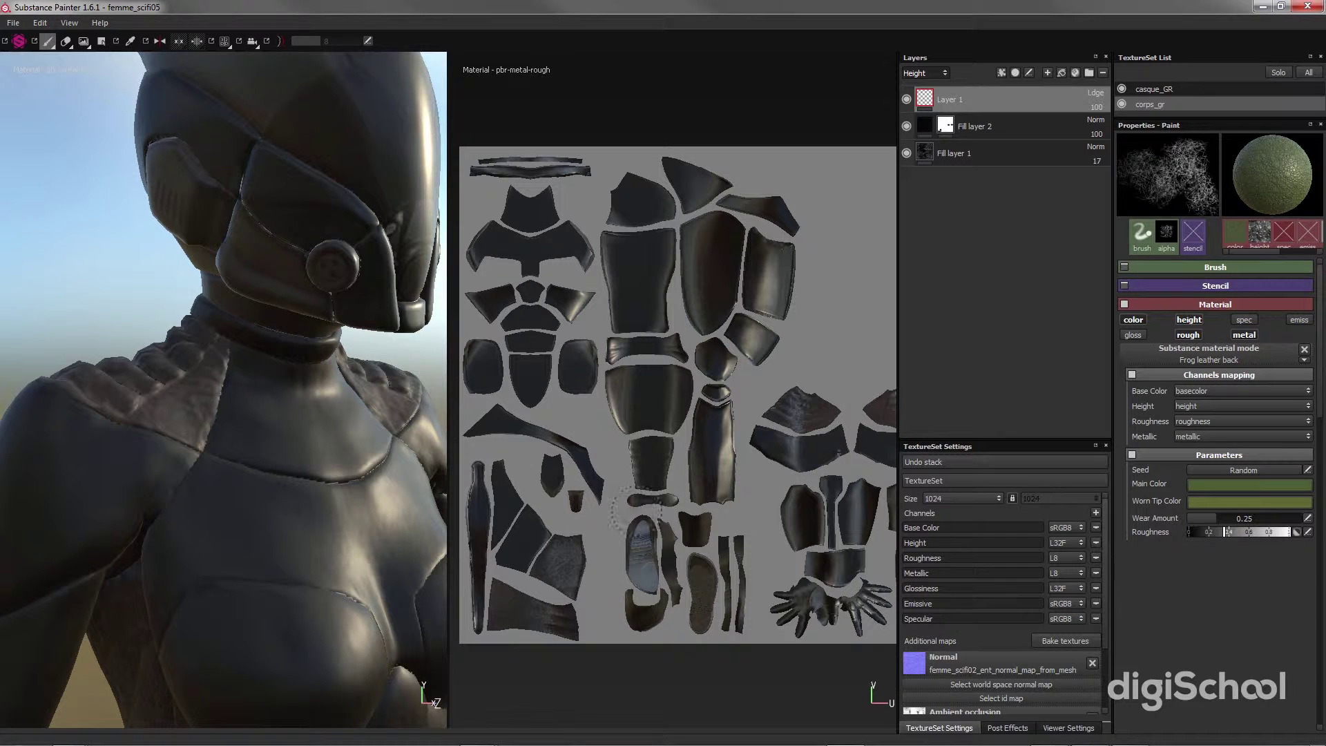
- Try painting the green frog leather over the character's upper back with different brush presets, and undo the strokes
{"action": "mouse_move", "coordinate": [135, 404]}
{"action": "left_mouse_down", "text": "alt"}
{"action": "mouse_move", "coordinate": [338, 411]}
{"action": "mouse_move", "coordinate": [267, 370]}
{"action": "mouse_move", "coordinate": [281, 385]}
{"action": "mouse_move", "coordinate": [266, 449]}
{"action": "mouse_move", "coordinate": [320, 450]}
{"action": "mouse_move", "coordinate": [281, 547]}
{"action": "mouse_move", "coordinate": [305, 486]}
{"action": "mouse_move", "coordinate": [287, 483]}
{"action": "mouse_move", "coordinate": [314, 474]}
{"action": "left_mouse_up", "text": "alt"}
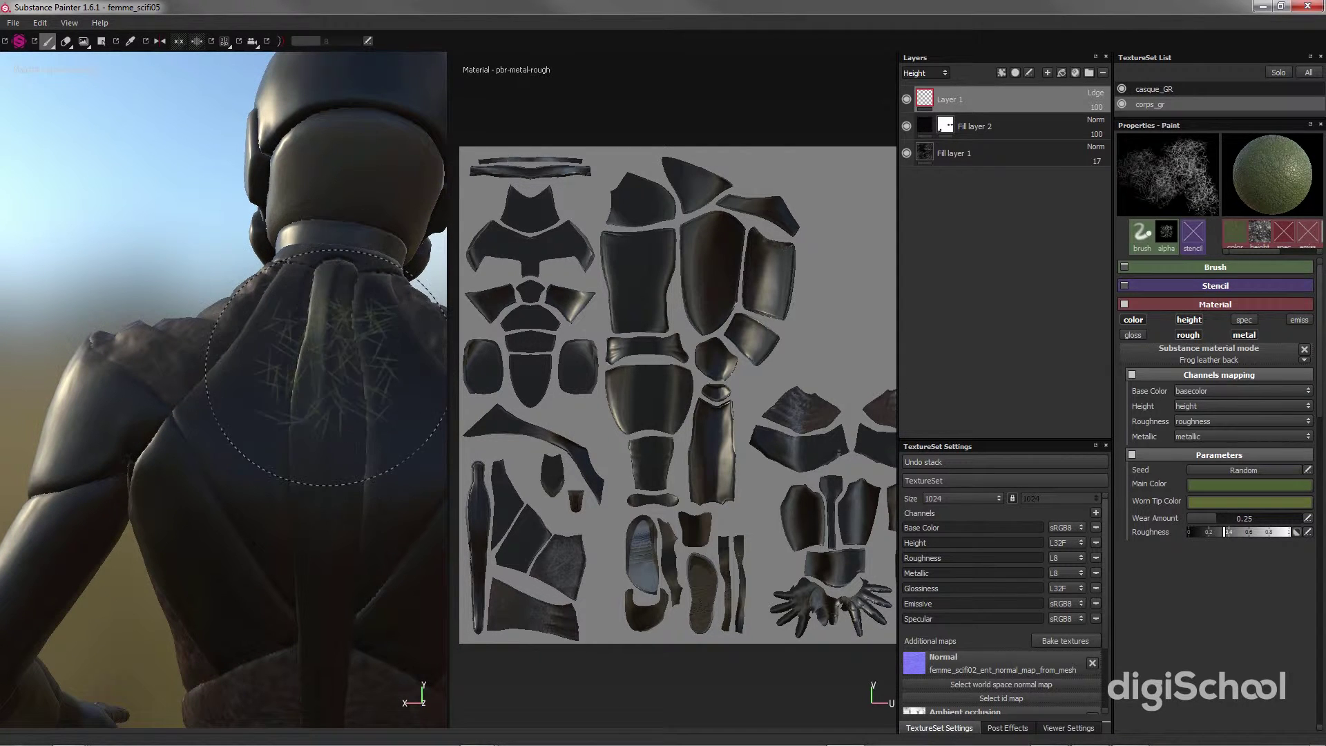
{"action": "left_click_drag", "start_coordinate": [326, 352], "coordinate": [328, 384], "text": "alt"}
{"action": "mouse_move", "coordinate": [328, 384]}
{"action": "right_mouse_down", "text": "alt"}
{"action": "mouse_move", "coordinate": [311, 378]}
{"action": "mouse_move", "coordinate": [272, 568]}
{"action": "right_mouse_up", "text": "alt"}
{"action": "left_click_drag", "start_coordinate": [273, 568], "coordinate": [295, 592]}
{"action": "mouse_move", "coordinate": [304, 472]}
{"action": "left_mouse_down", "text": "alt"}
{"action": "mouse_move", "coordinate": [296, 622]}
{"action": "mouse_move", "coordinate": [277, 574]}
{"action": "mouse_move", "coordinate": [304, 531]}
{"action": "left_mouse_up", "text": "alt"}
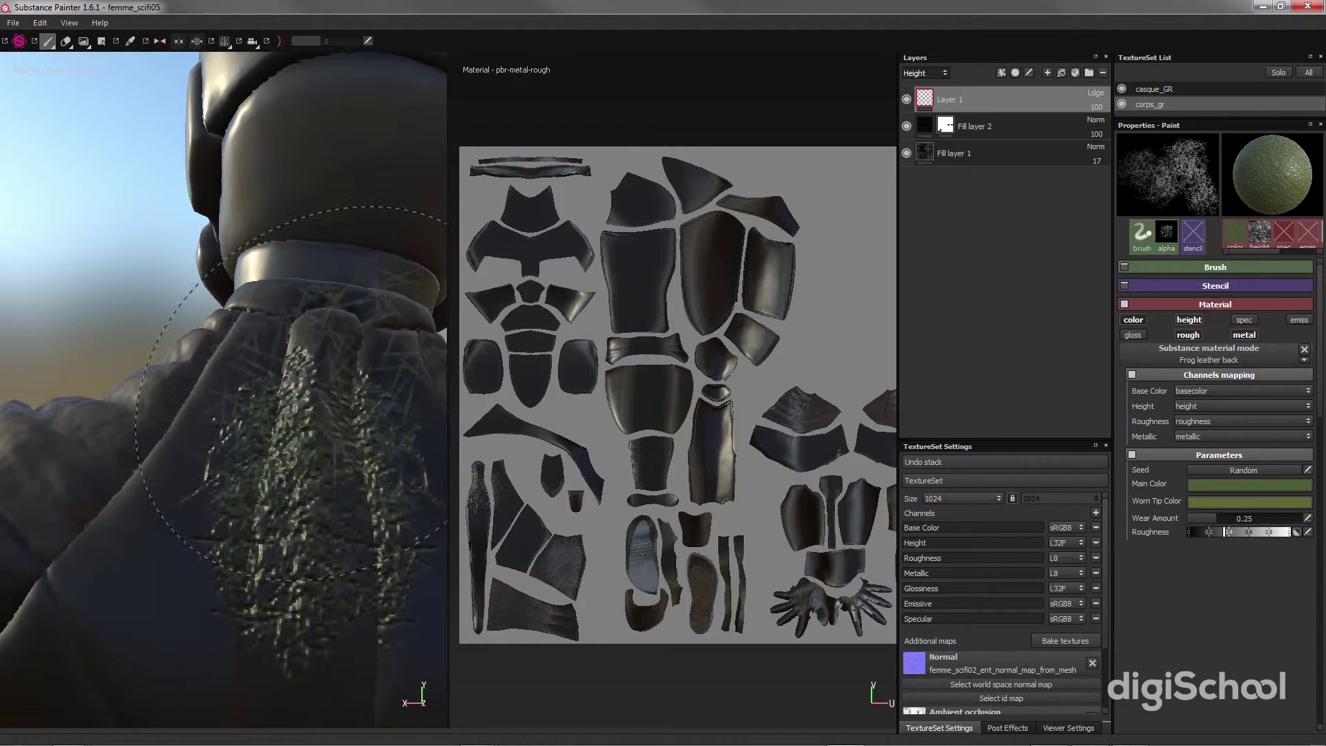
{"action": "key", "text": "ctrl+z"}
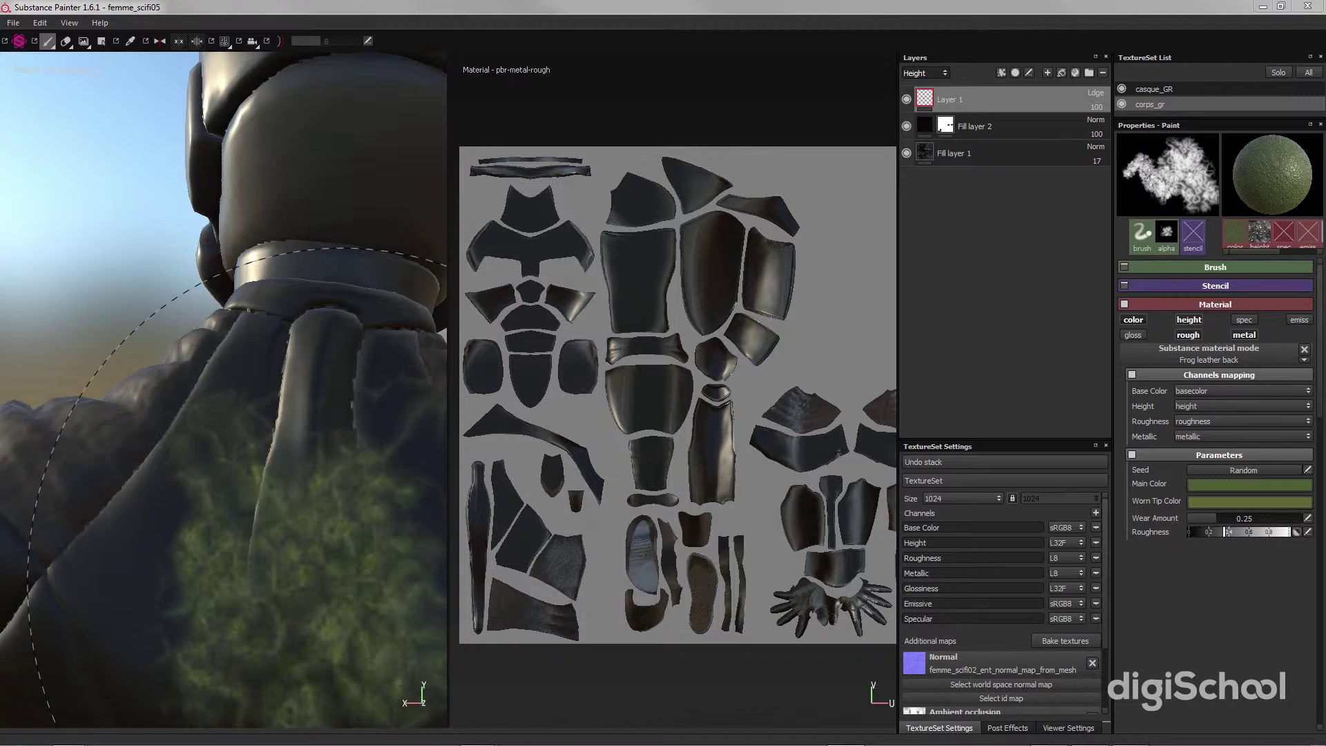
{"action": "left_click_drag", "start_coordinate": [341, 511], "coordinate": [323, 553]}
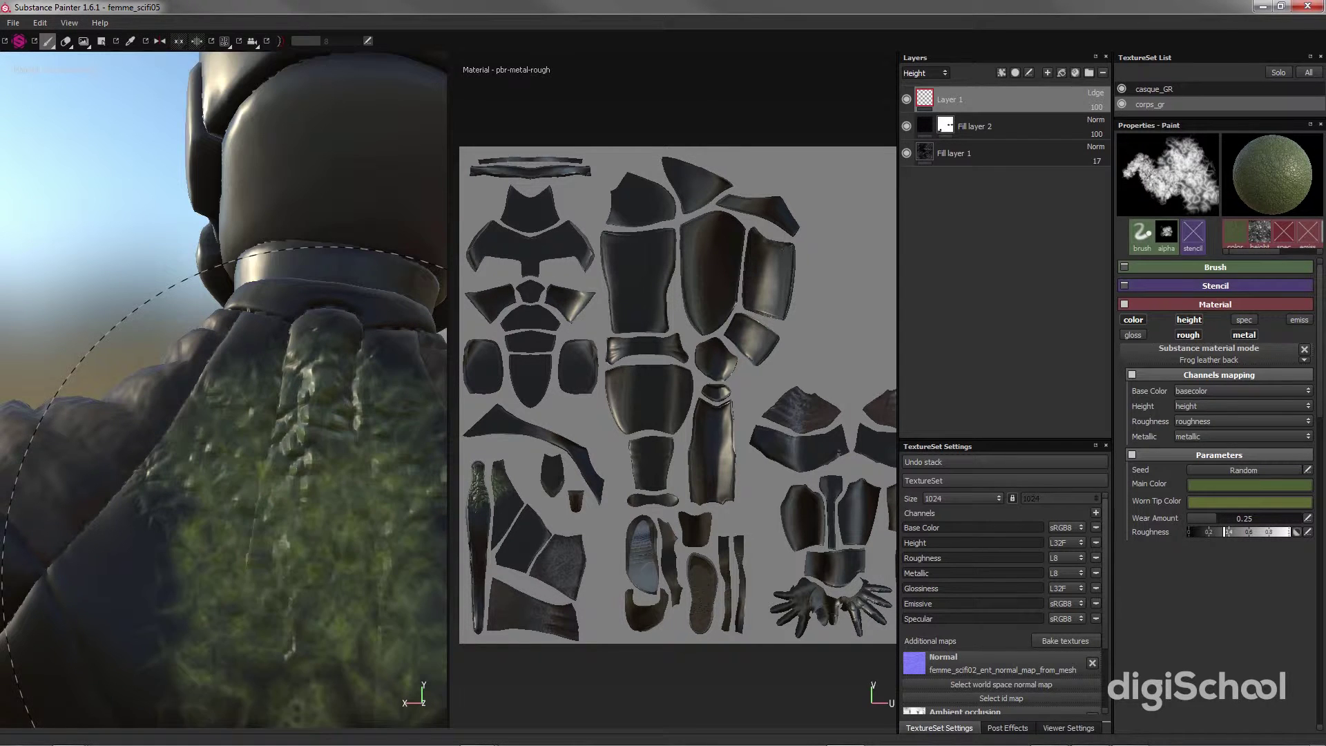
{"action": "key", "text": "ctrl+z"}
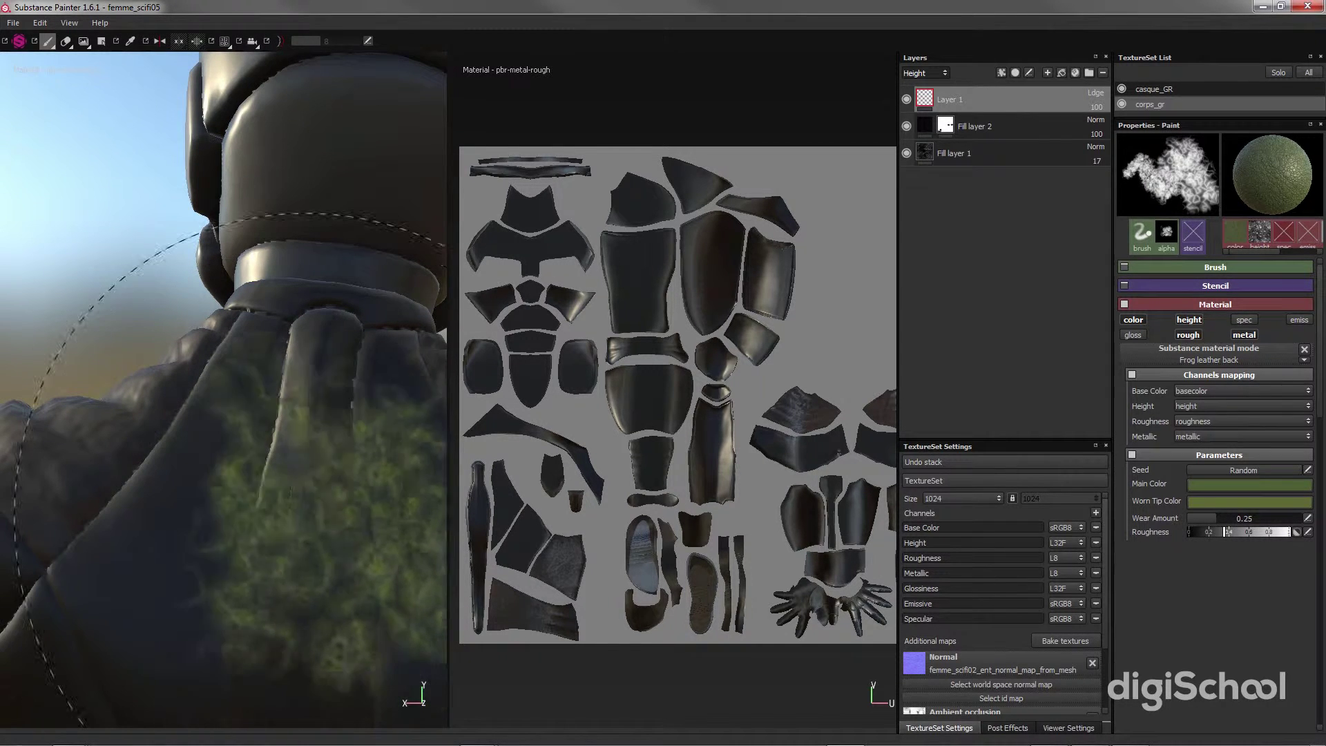
- Rename the top paint layer as Paint_vert_dos and set its Height channel opacity to 18
{"action": "left_click", "coordinate": [935, 75]}
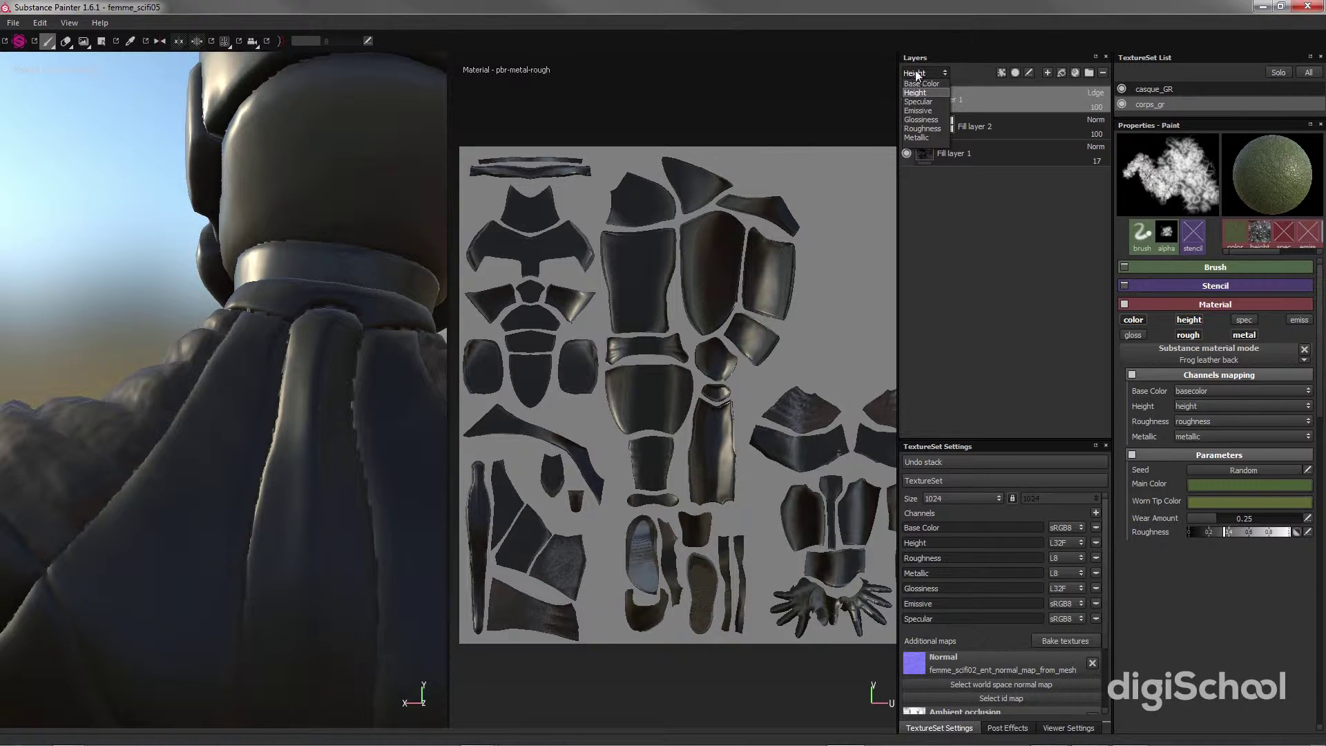
{"action": "left_click", "coordinate": [918, 93]}
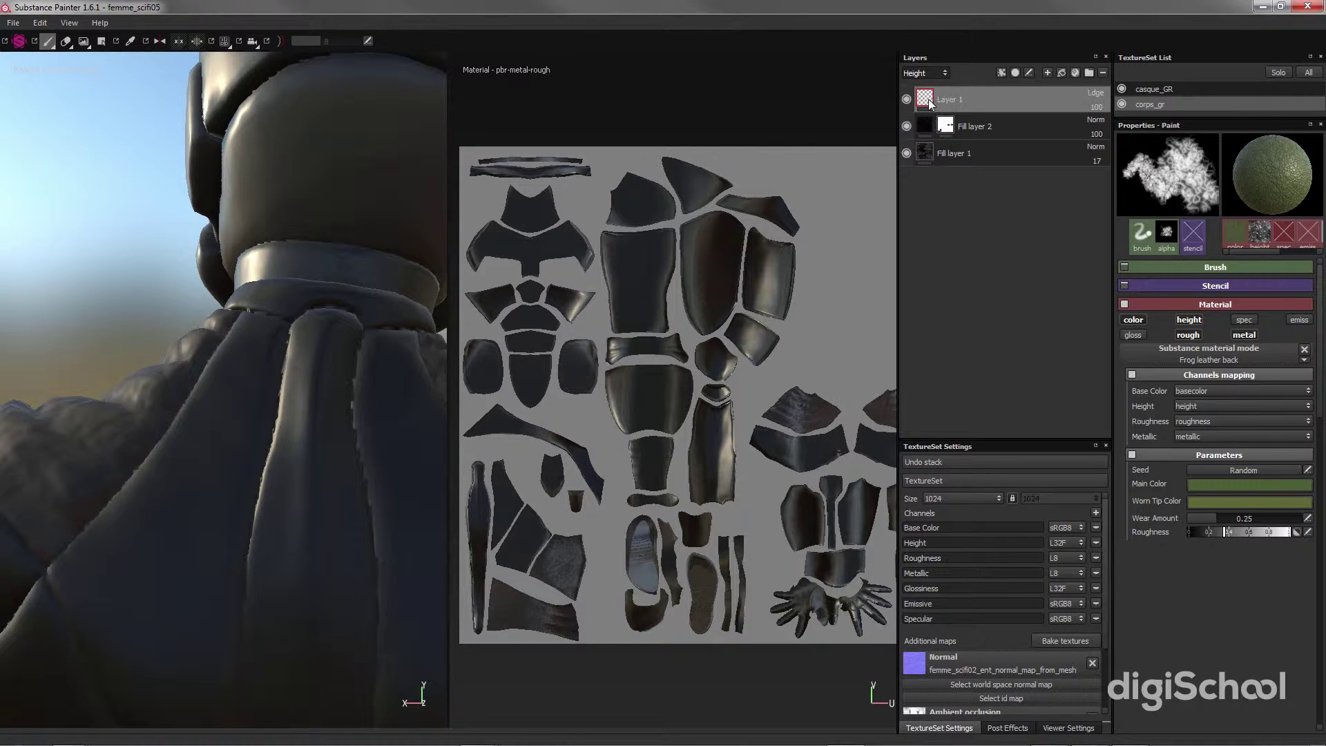
{"action": "double_click", "coordinate": [945, 98]}
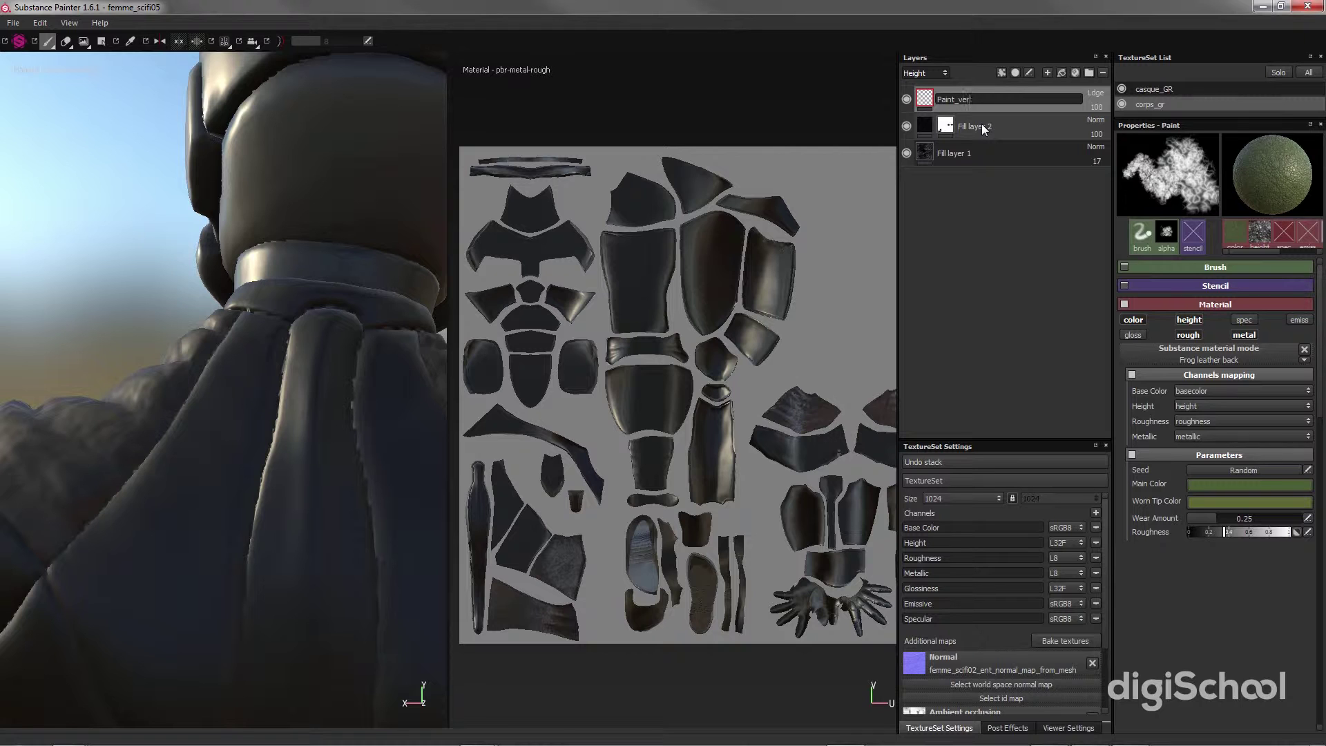
{"action": "key", "text": "Return"}
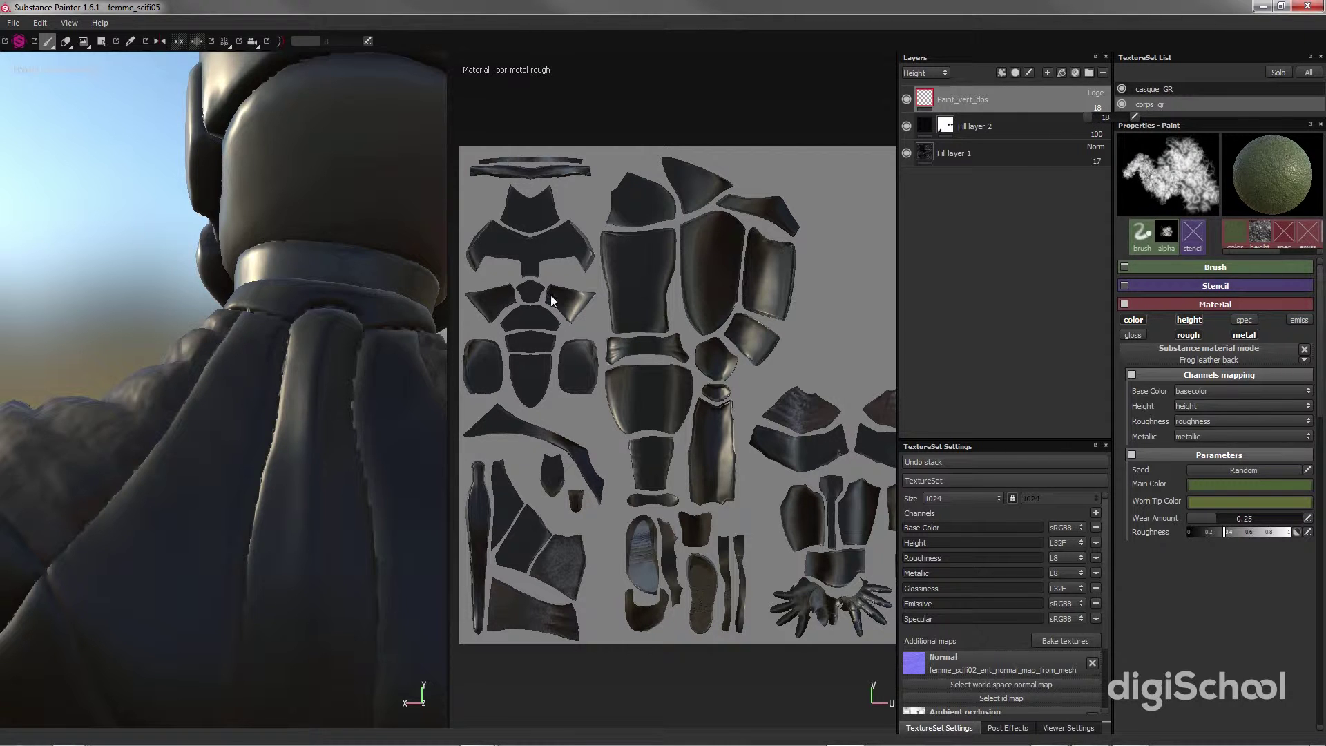
- Try painting large green leather strokes over the upper back with the reduced height, and undo them
{"action": "left_click", "coordinate": [283, 456]}
{"action": "key", "text": "ctrl+z"}
{"action": "left_click", "coordinate": [255, 421]}
{"action": "left_click_drag", "start_coordinate": [304, 418], "coordinate": [255, 442]}
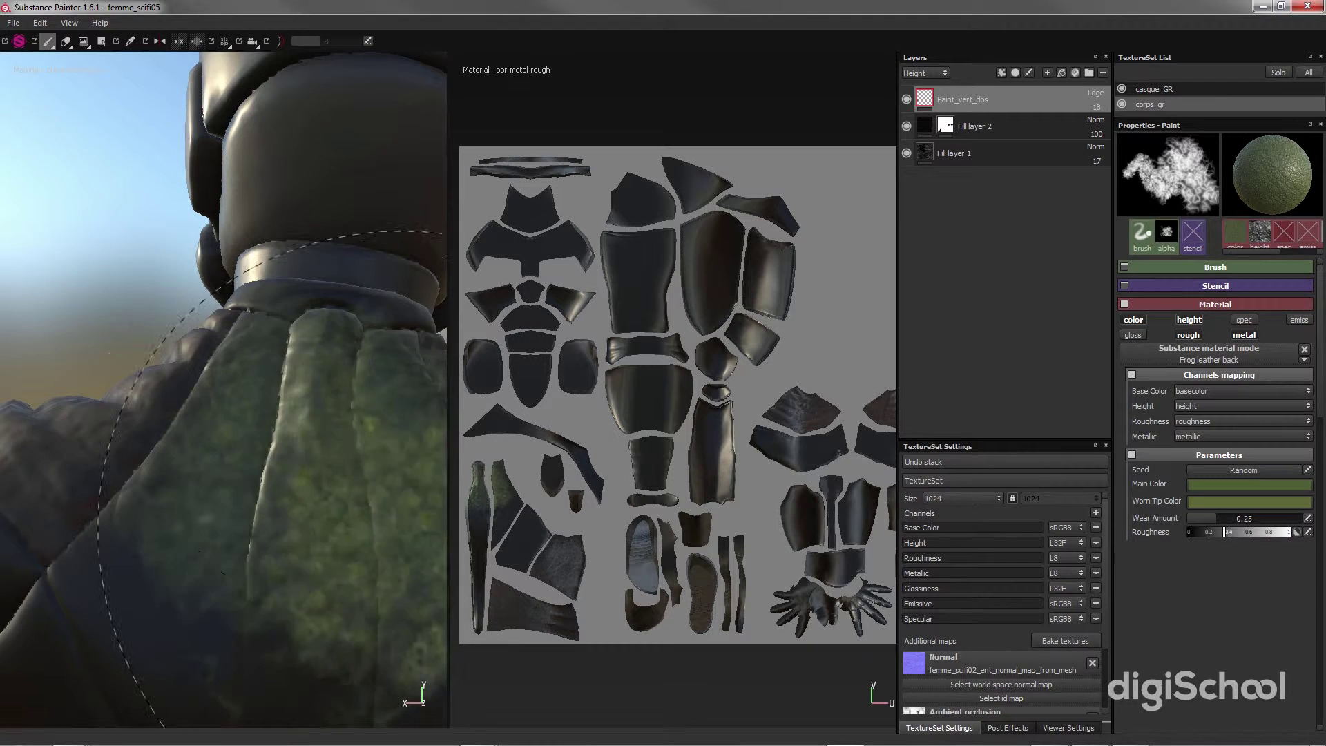
{"action": "left_click_drag", "start_coordinate": [432, 667], "coordinate": [297, 580]}
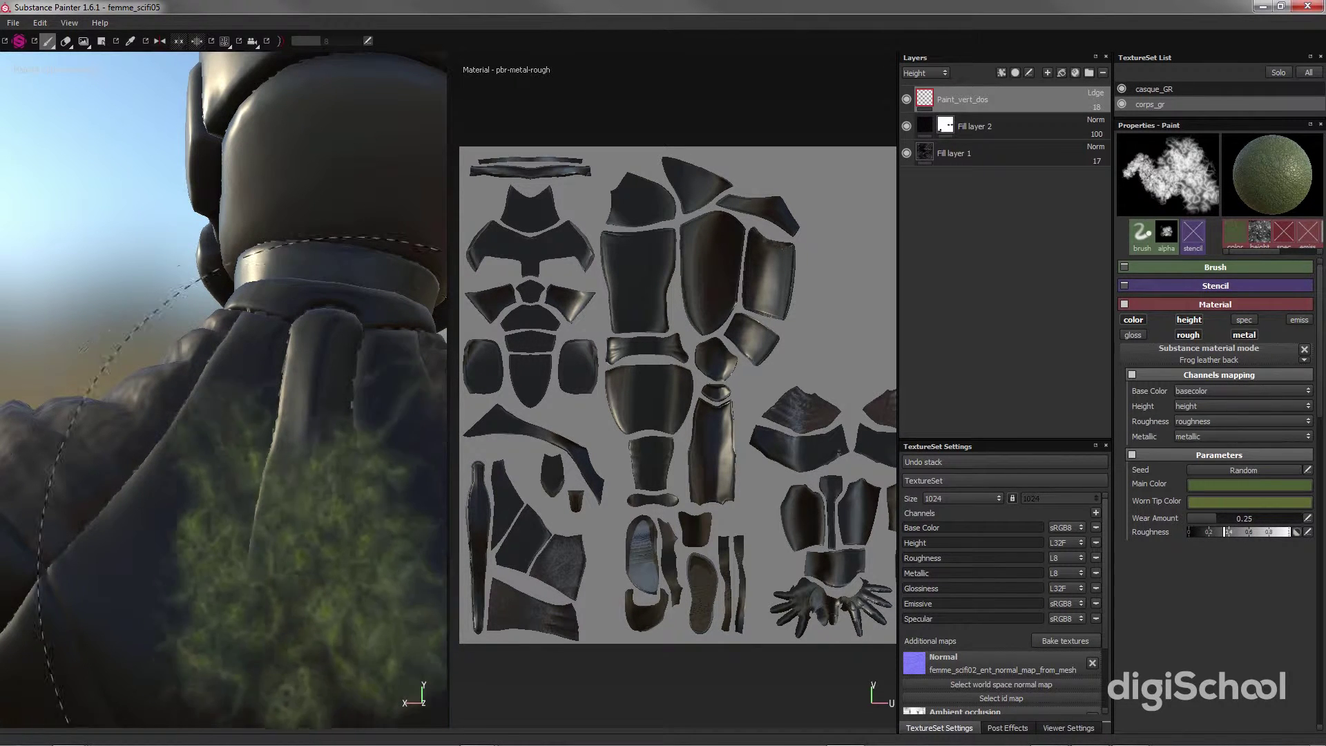
{"action": "key", "text": "ctrl+z"}
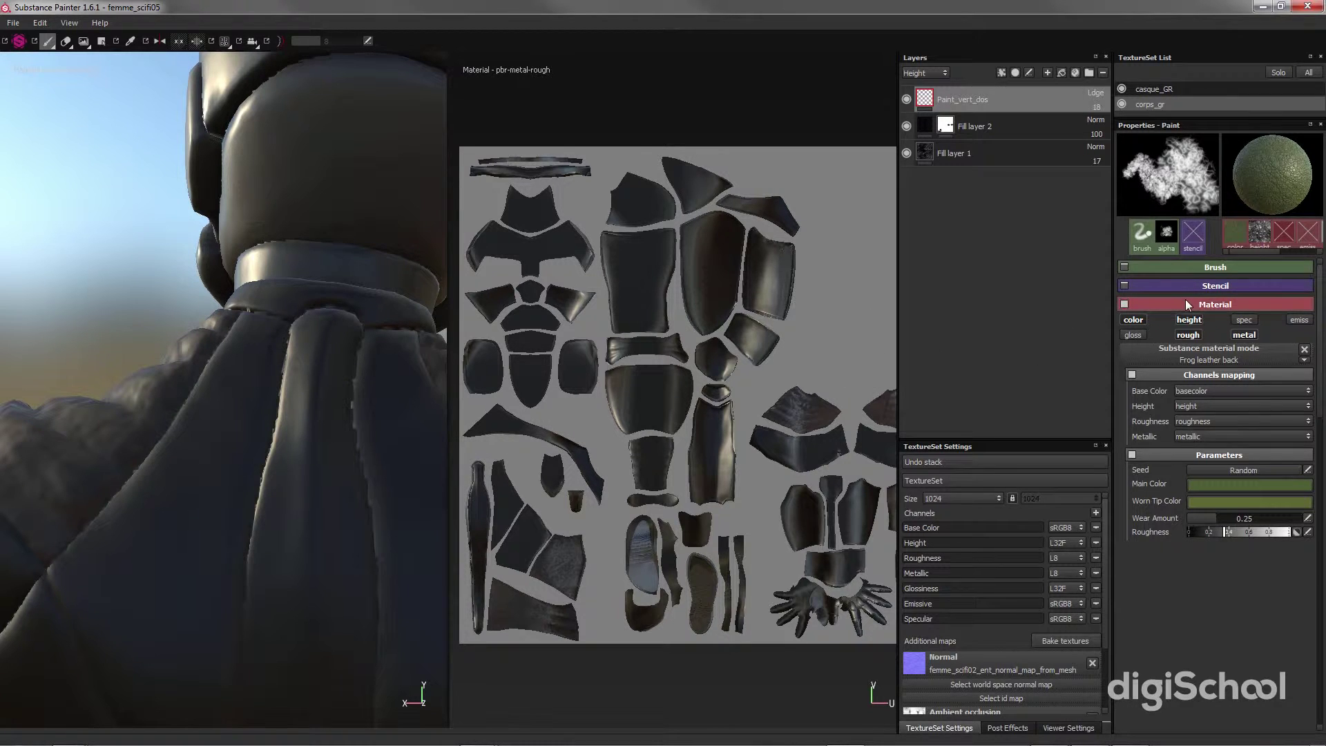
- Set the brush size to 4.2 and paint green leather on the spine strip just below the neck
{"action": "left_click", "coordinate": [1145, 267]}
{"action": "left_click_drag", "start_coordinate": [1208, 283], "coordinate": [1196, 284]}
{"action": "left_click", "coordinate": [330, 443]}
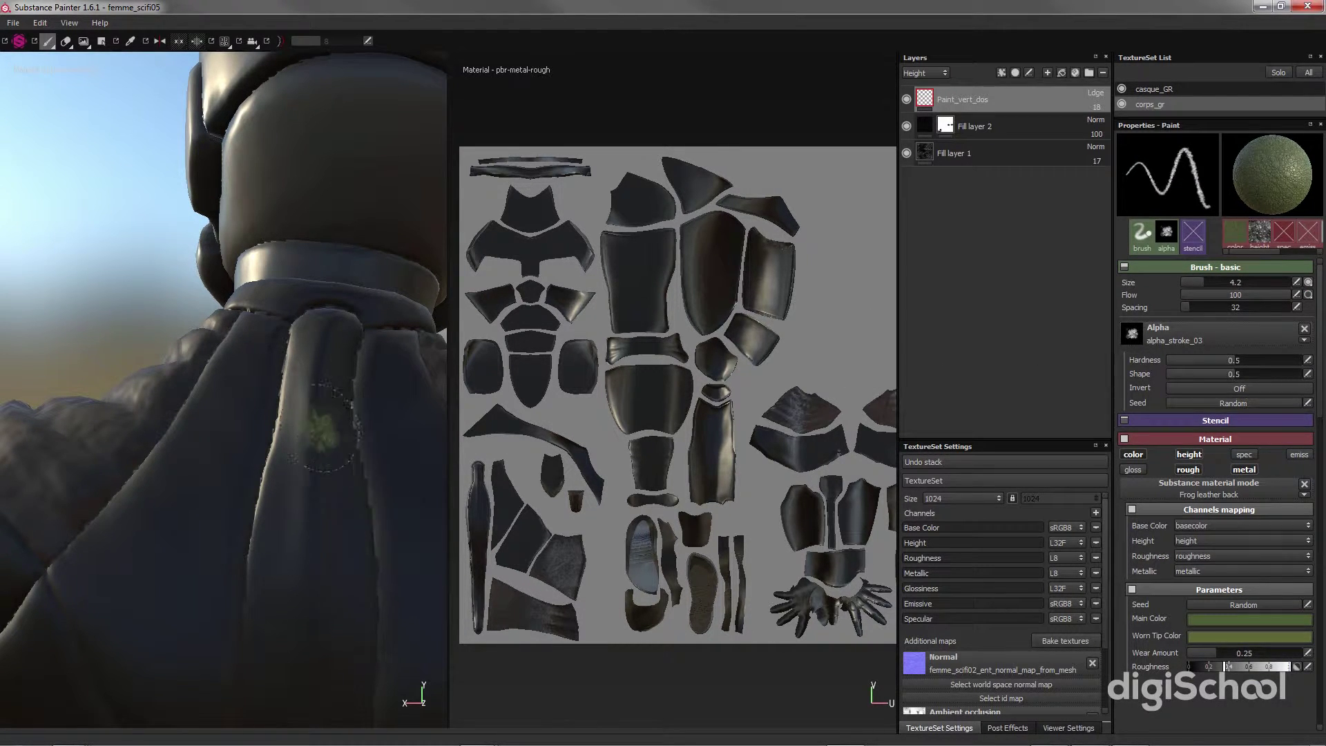
{"action": "mouse_move", "coordinate": [315, 348]}
{"action": "left_mouse_down"}
{"action": "mouse_move", "coordinate": [296, 600]}
{"action": "mouse_move", "coordinate": [304, 477]}
{"action": "mouse_move", "coordinate": [319, 580]}
{"action": "mouse_move", "coordinate": [318, 446]}
{"action": "mouse_move", "coordinate": [340, 549]}
{"action": "mouse_move", "coordinate": [325, 440]}
{"action": "left_mouse_up"}
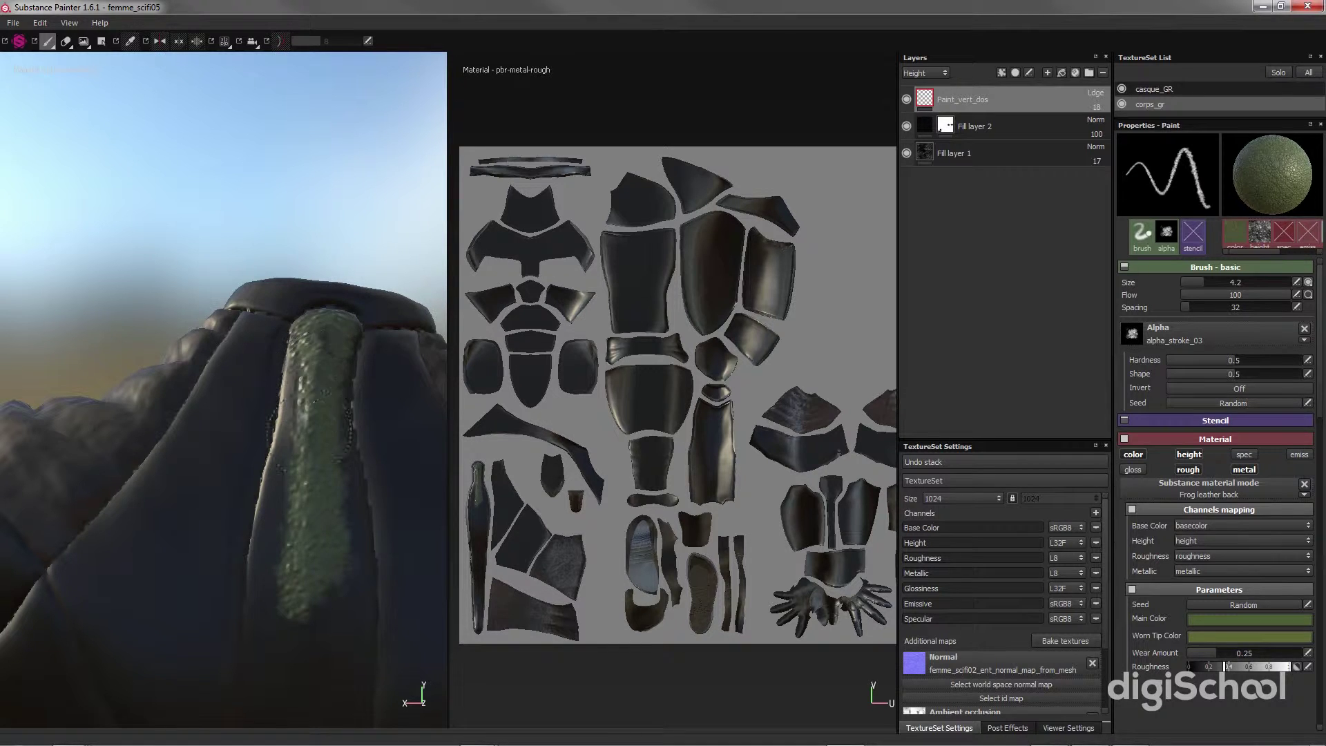
{"action": "left_click_drag", "start_coordinate": [314, 375], "coordinate": [317, 414]}
- Extend the green leather paint down the spine strip to the middle of the back
{"action": "mouse_move", "coordinate": [325, 463]}
{"action": "left_mouse_down", "text": "alt"}
{"action": "mouse_move", "coordinate": [363, 507]}
{"action": "mouse_move", "coordinate": [345, 494]}
{"action": "left_mouse_up", "text": "alt"}
{"action": "right_click_drag", "start_coordinate": [345, 494], "coordinate": [312, 476], "text": "alt"}
{"action": "mouse_move", "coordinate": [312, 476]}
{"action": "left_mouse_down", "text": "alt"}
{"action": "mouse_move", "coordinate": [331, 436]}
{"action": "mouse_move", "coordinate": [305, 438]}
{"action": "mouse_move", "coordinate": [302, 418]}
{"action": "left_mouse_up", "text": "alt"}
{"action": "mouse_move", "coordinate": [342, 289]}
{"action": "left_mouse_down"}
{"action": "mouse_move", "coordinate": [347, 425]}
{"action": "mouse_move", "coordinate": [345, 336]}
{"action": "mouse_move", "coordinate": [351, 359]}
{"action": "left_mouse_up"}
{"action": "mouse_move", "coordinate": [344, 408]}
{"action": "left_mouse_down"}
{"action": "mouse_move", "coordinate": [343, 476]}
{"action": "mouse_move", "coordinate": [344, 456]}
{"action": "mouse_move", "coordinate": [323, 486]}
{"action": "mouse_move", "coordinate": [315, 422]}
{"action": "left_mouse_up"}
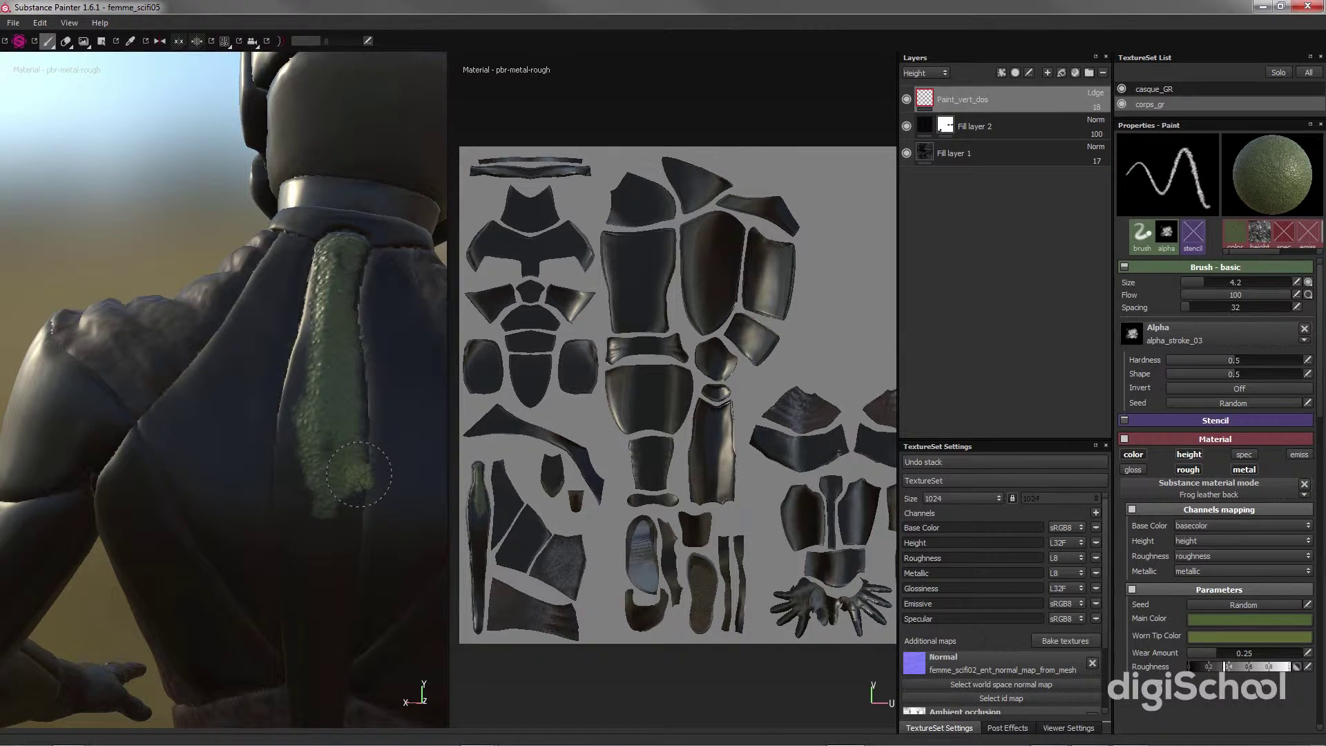
- Paint green leather across the widest part of the spine strip's UV island in the 2D view
{"action": "middle_click_drag", "start_coordinate": [550, 525], "coordinate": [671, 408]}
{"action": "scroll", "coordinate": [671, 409], "scroll_direction": "down", "scroll_amount": 1}
{"action": "scroll", "coordinate": [595, 435], "scroll_direction": "up", "scroll_amount": 4}
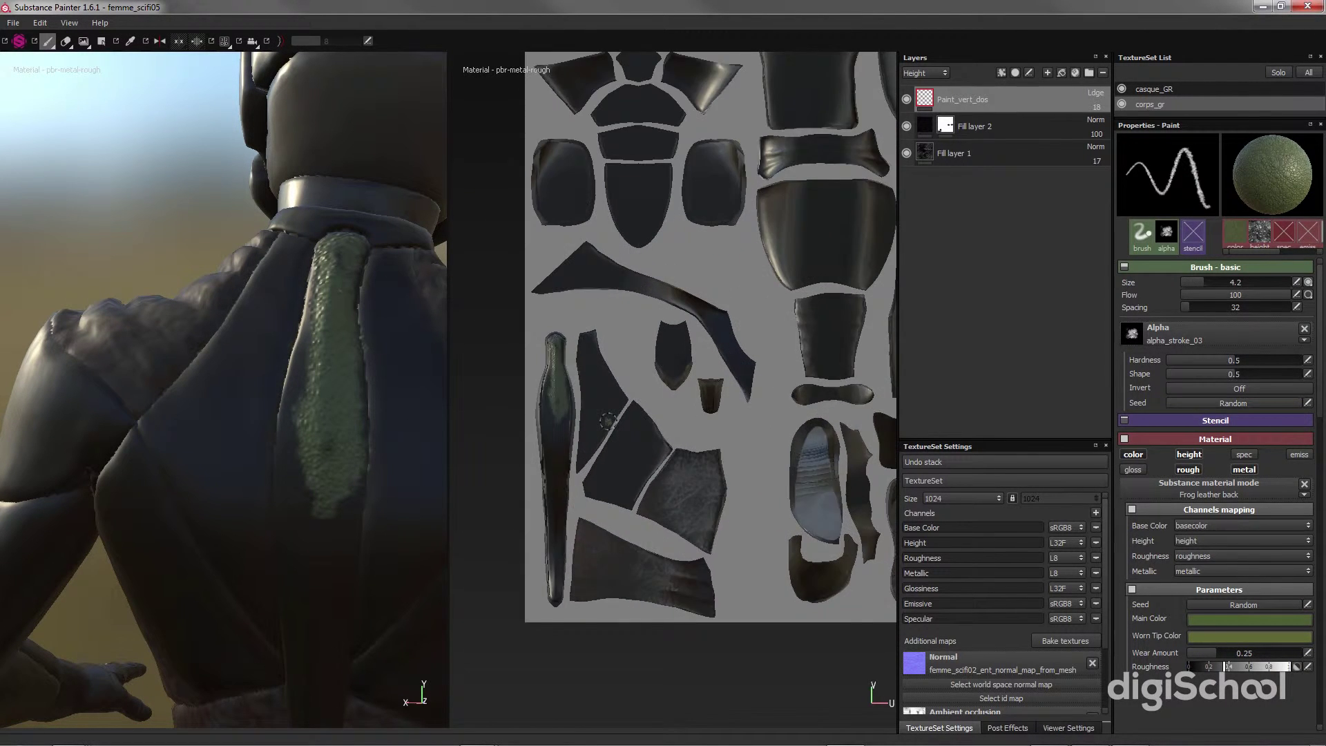
{"action": "middle_click_drag", "start_coordinate": [596, 435], "coordinate": [775, 425]}
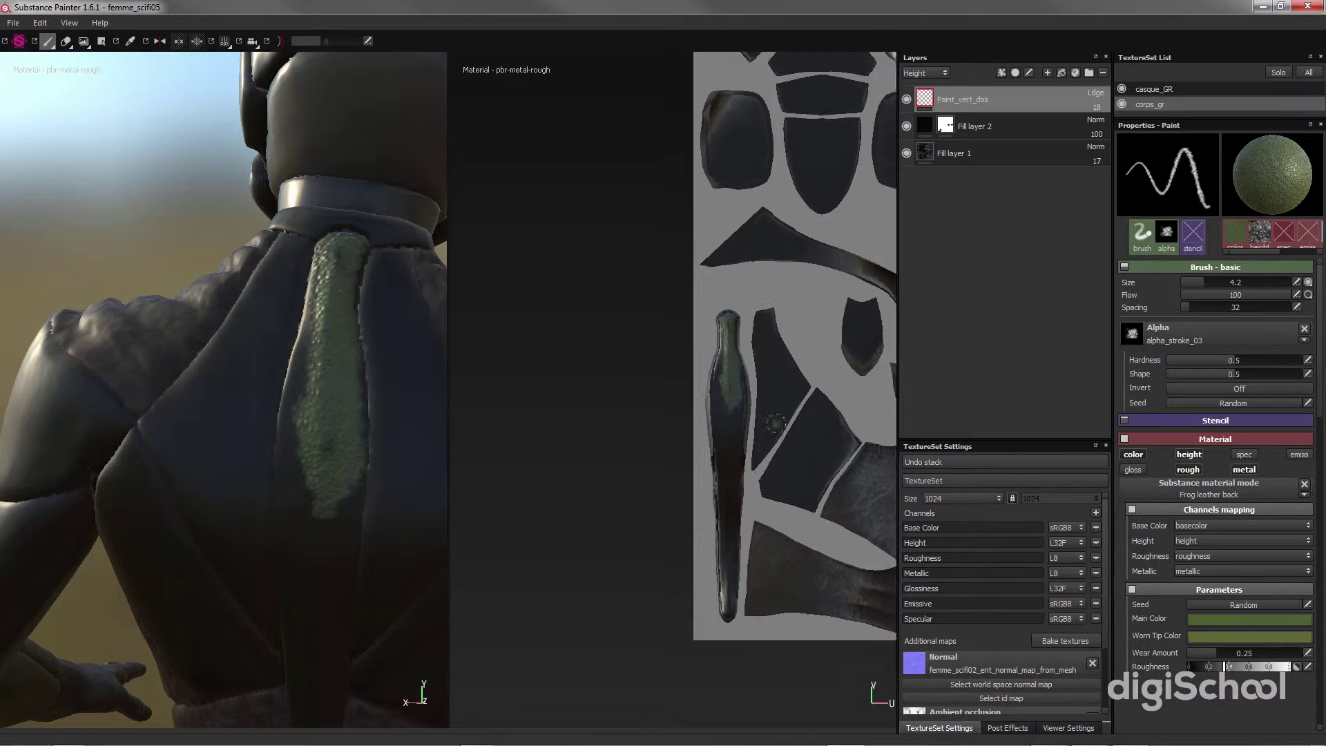
{"action": "scroll", "coordinate": [772, 428], "scroll_direction": "up", "scroll_amount": 3}
{"action": "middle_click_drag", "start_coordinate": [690, 421], "coordinate": [719, 458]}
{"action": "scroll", "coordinate": [737, 406], "scroll_direction": "up", "scroll_amount": 3}
{"action": "middle_click_drag", "start_coordinate": [809, 415], "coordinate": [858, 285], "text": "alt"}
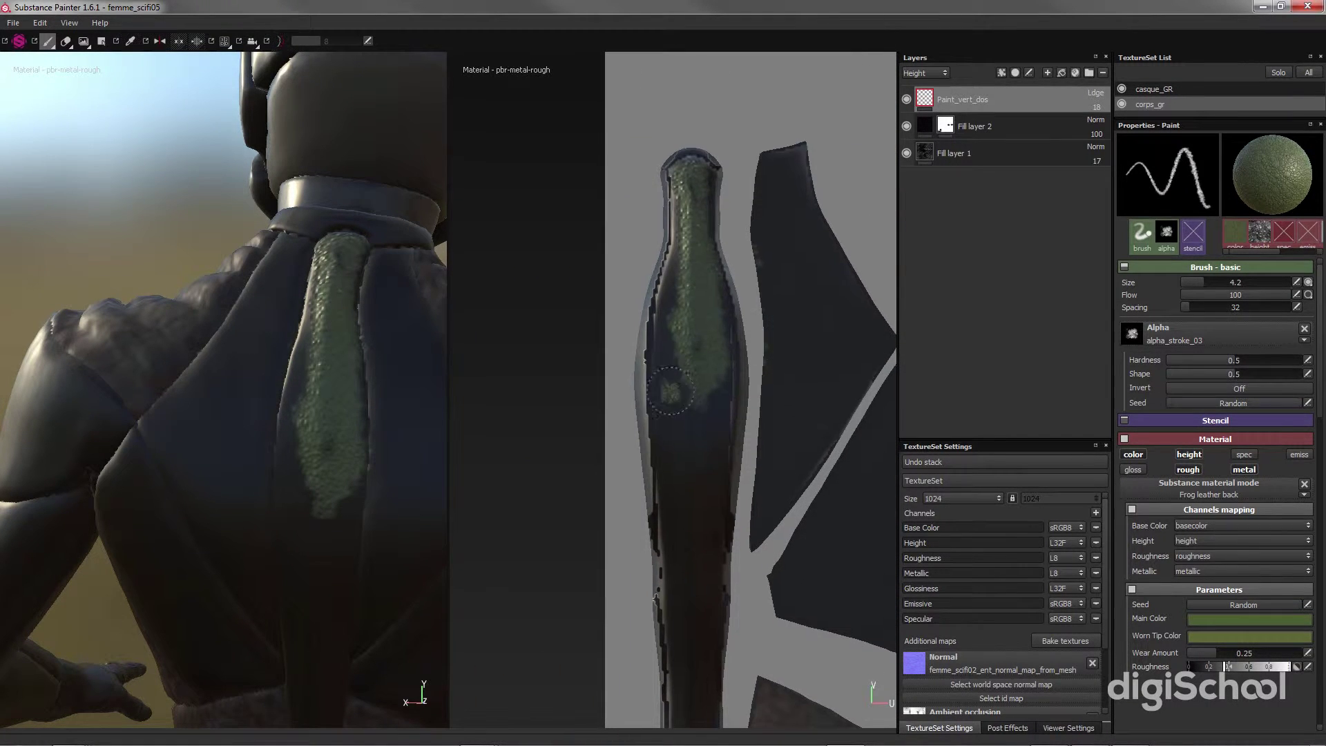
{"action": "mouse_move", "coordinate": [667, 373]}
{"action": "left_mouse_down"}
{"action": "mouse_move", "coordinate": [680, 373]}
{"action": "mouse_move", "coordinate": [670, 341]}
{"action": "mouse_move", "coordinate": [660, 349]}
{"action": "mouse_move", "coordinate": [699, 335]}
{"action": "mouse_move", "coordinate": [698, 418]}
{"action": "mouse_move", "coordinate": [718, 415]}
{"action": "mouse_move", "coordinate": [668, 418]}
{"action": "mouse_move", "coordinate": [674, 456]}
{"action": "mouse_move", "coordinate": [715, 428]}
{"action": "mouse_move", "coordinate": [711, 334]}
{"action": "left_mouse_up"}
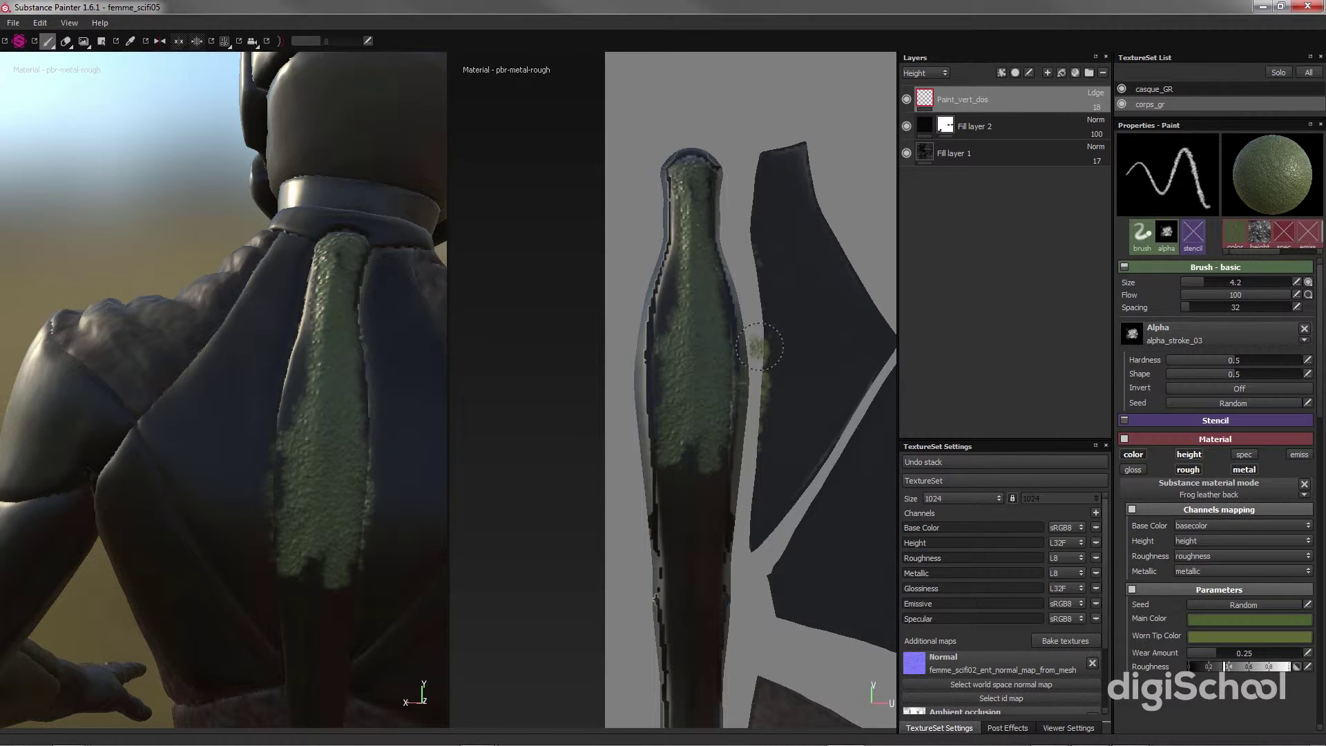
- Erase the green overspill along the edge of the neighbouring back panel's UV island with a size 3.7 eraser
{"action": "key", "text": "e"}
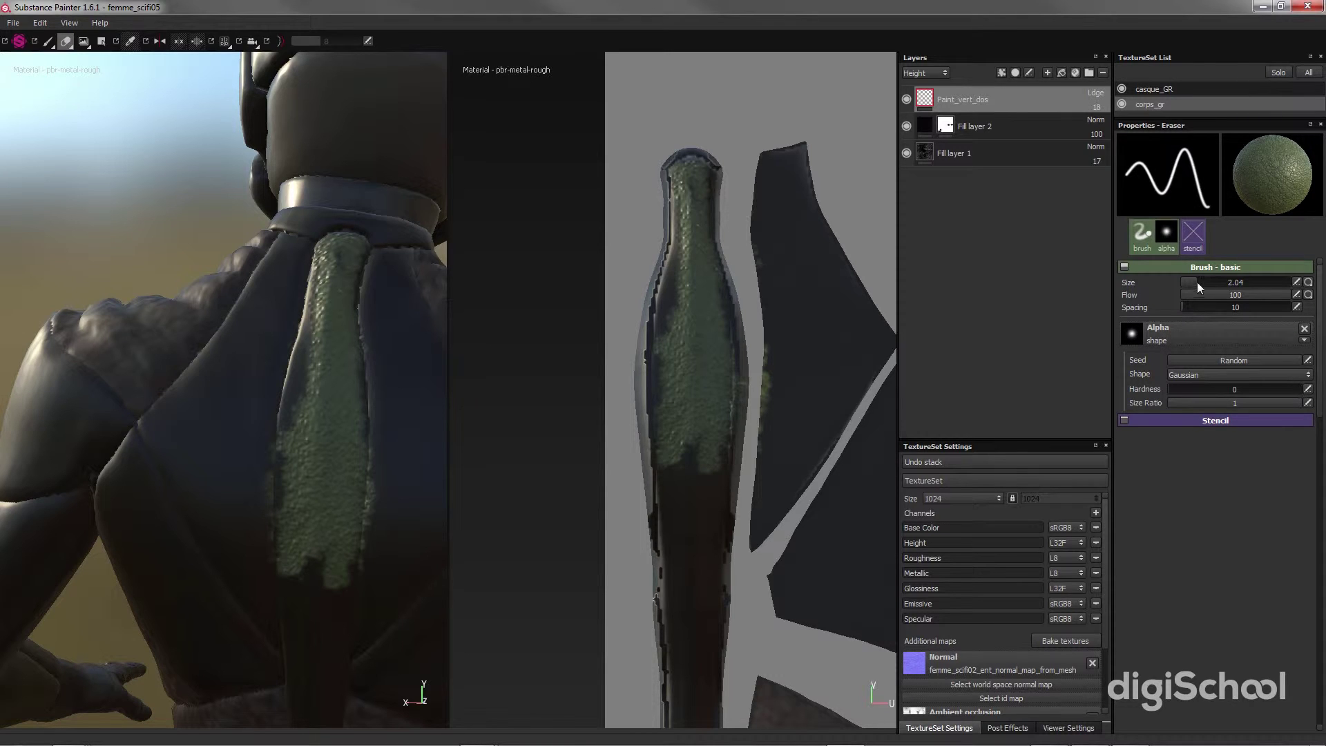
{"action": "left_click_drag", "start_coordinate": [1197, 282], "coordinate": [1202, 281]}
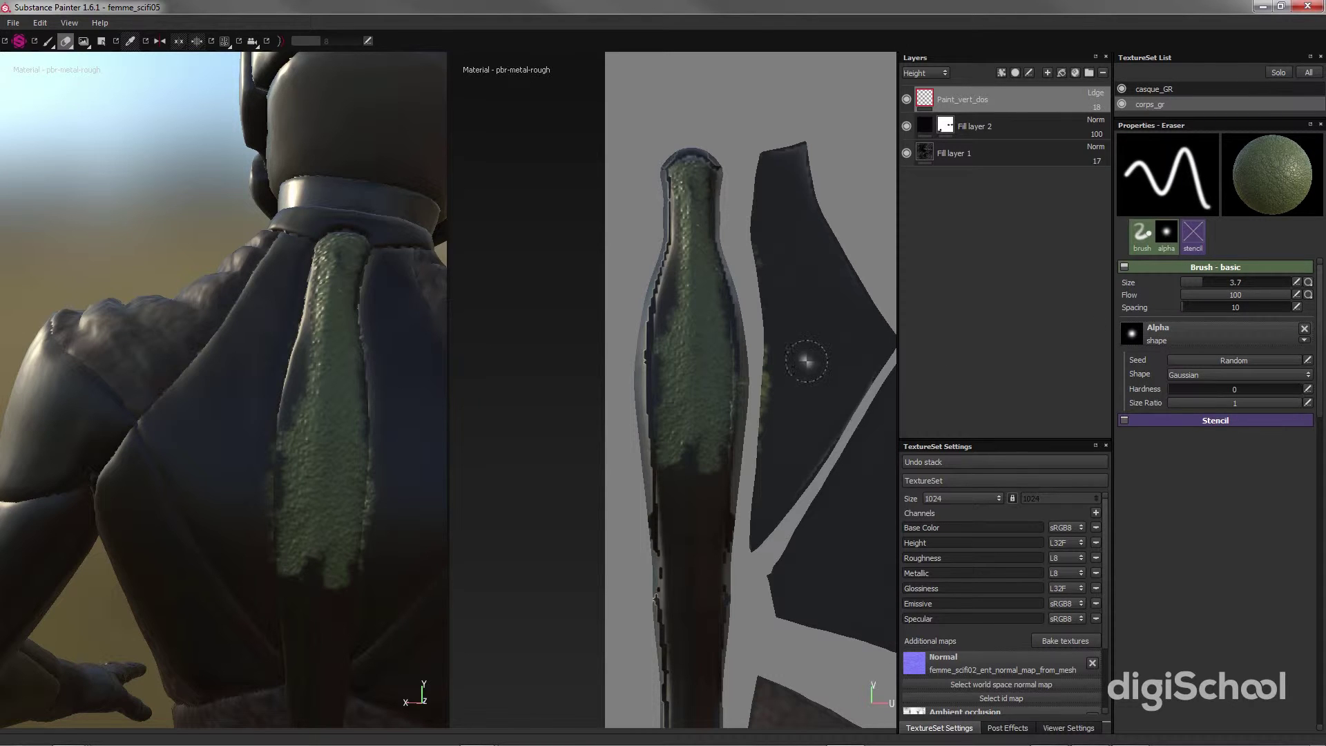
{"action": "mouse_move", "coordinate": [778, 392]}
{"action": "left_mouse_down"}
{"action": "mouse_move", "coordinate": [777, 354]}
{"action": "mouse_move", "coordinate": [775, 424]}
{"action": "mouse_move", "coordinate": [774, 319]}
{"action": "left_mouse_up"}
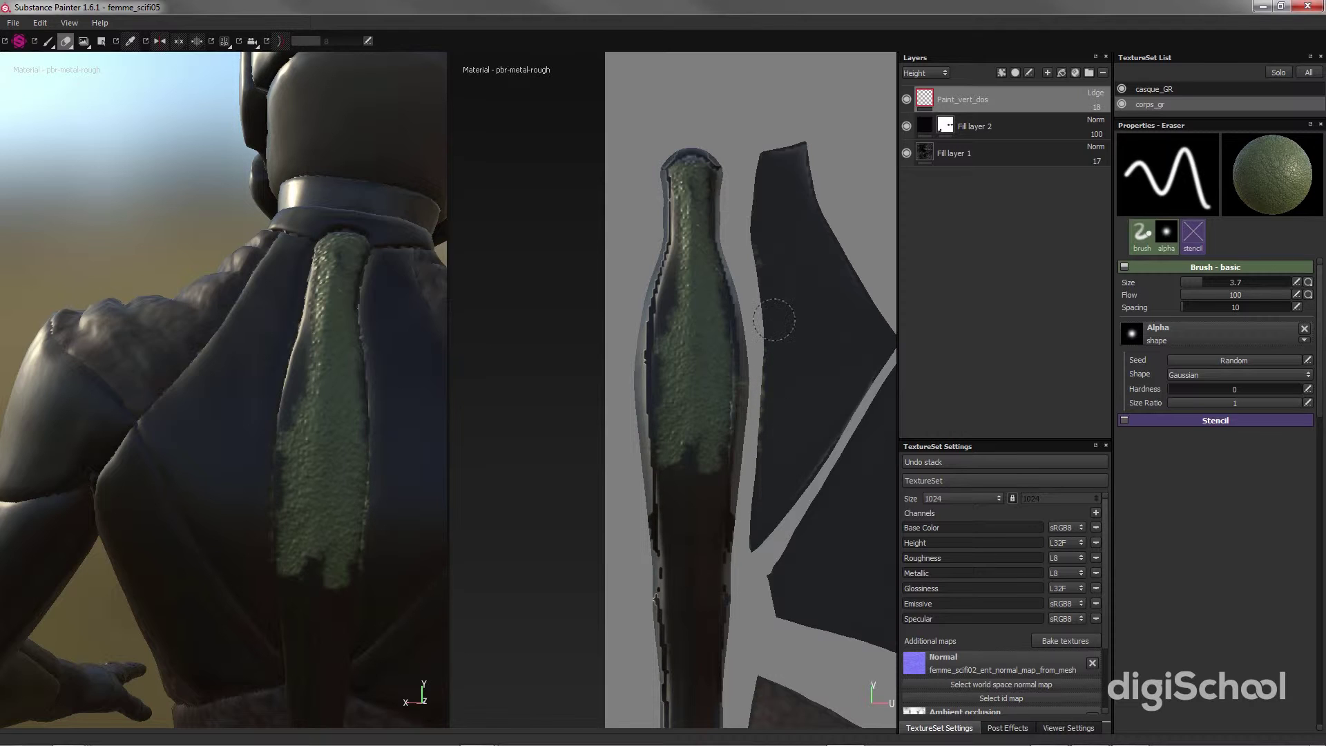
{"action": "mouse_move", "coordinate": [774, 411]}
{"action": "left_mouse_down"}
{"action": "mouse_move", "coordinate": [774, 440]}
{"action": "mouse_move", "coordinate": [772, 208]}
{"action": "left_mouse_up"}
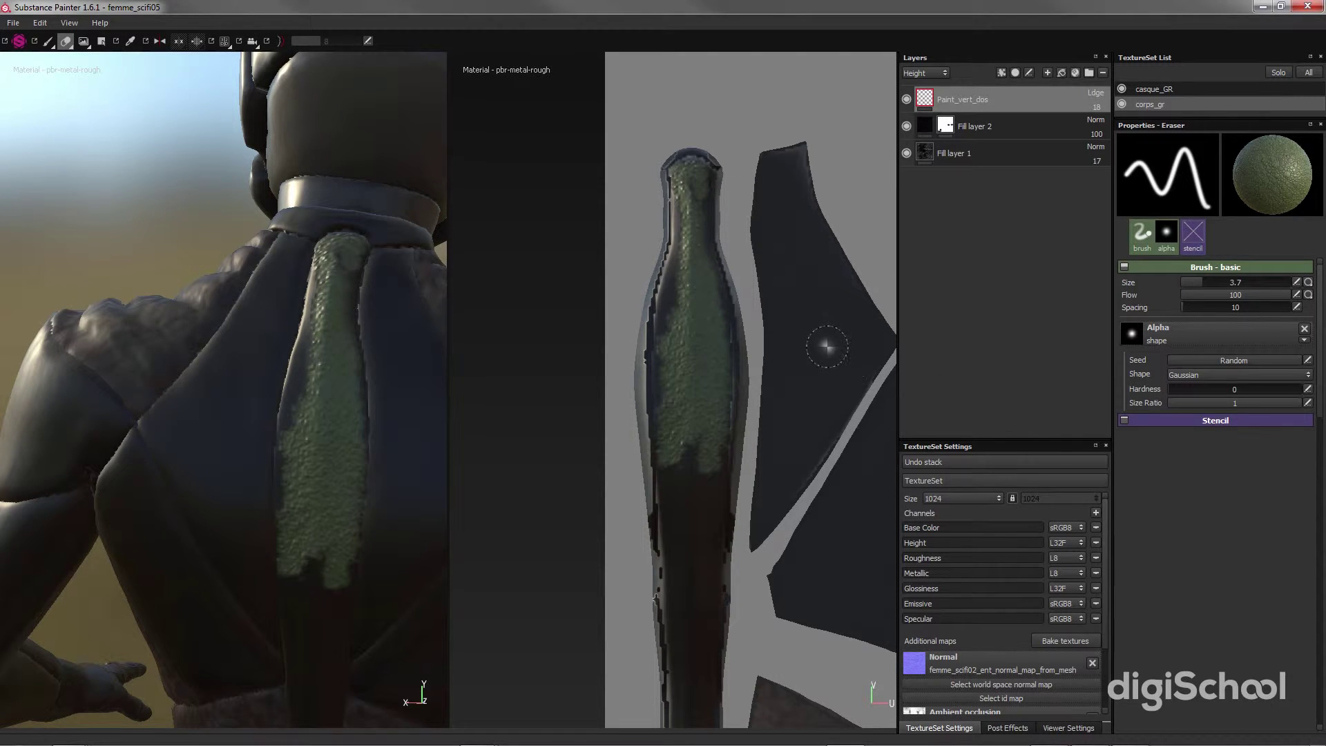
- Return to the paint brush at size 3.02 and paint the uncovered edges of the spine strip's UV island
{"action": "key", "text": "1"}
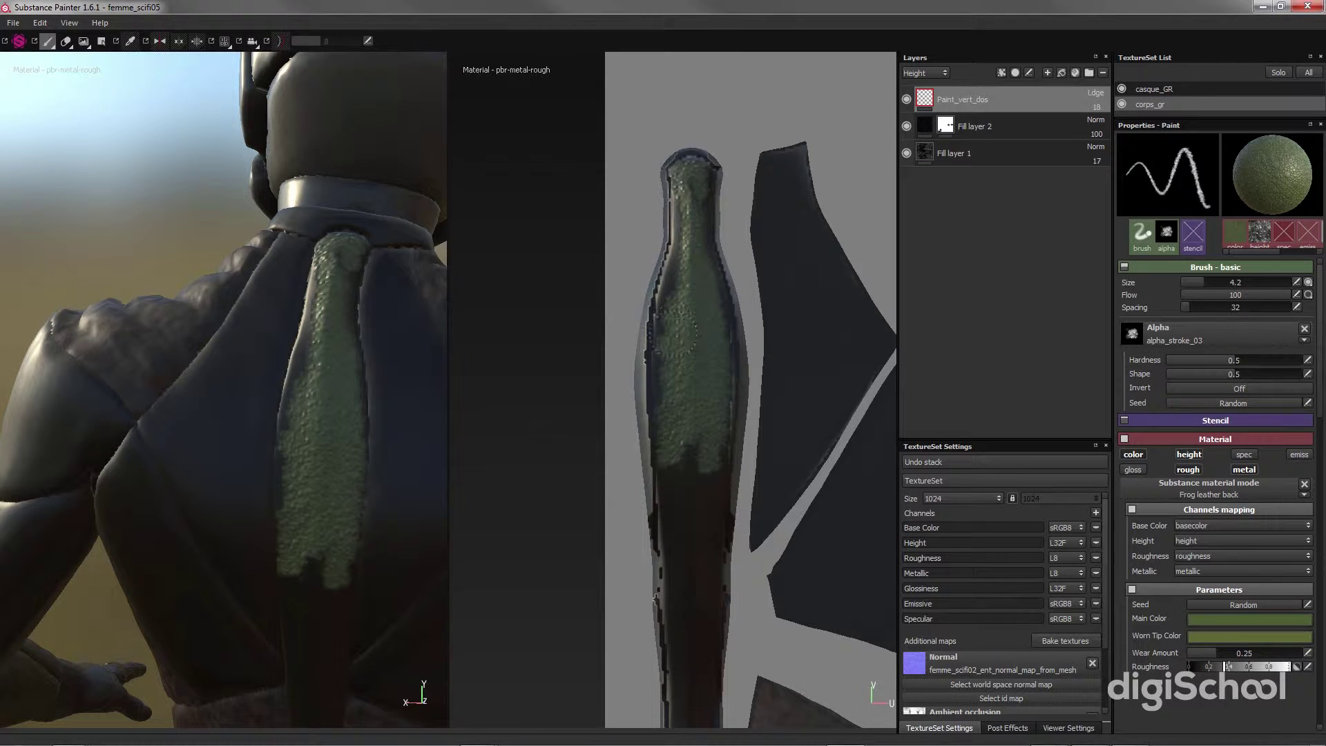
{"action": "left_click_drag", "start_coordinate": [1195, 288], "coordinate": [1189, 285]}
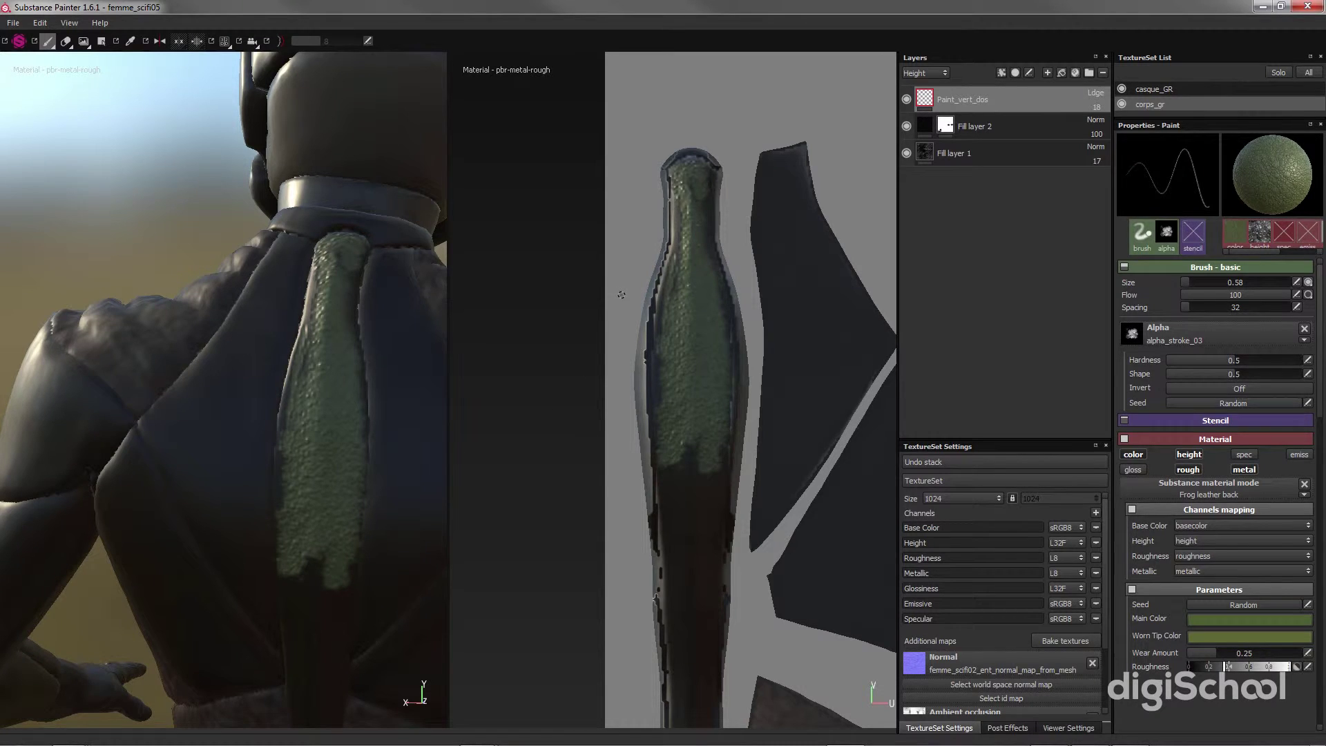
{"action": "left_click_drag", "start_coordinate": [1190, 284], "coordinate": [1199, 284]}
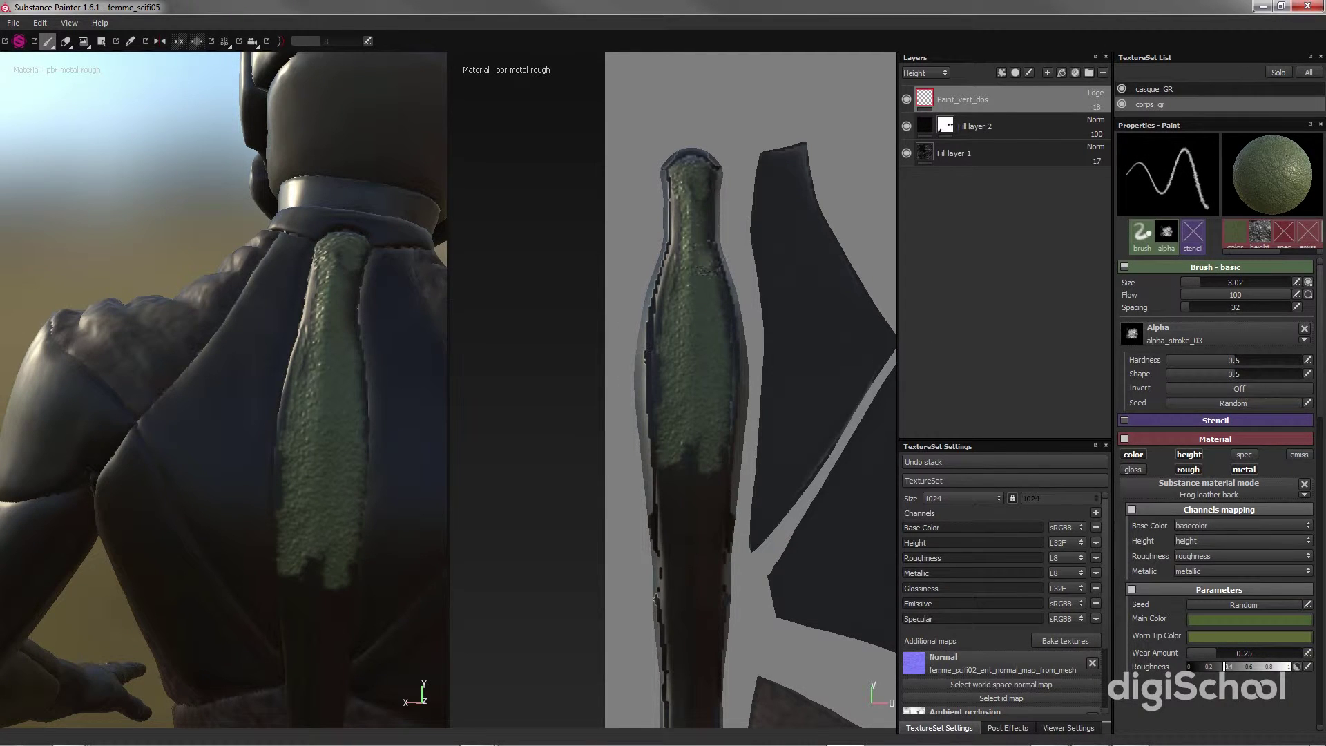
{"action": "mouse_move", "coordinate": [725, 349]}
{"action": "left_mouse_down"}
{"action": "mouse_move", "coordinate": [734, 363]}
{"action": "mouse_move", "coordinate": [732, 307]}
{"action": "mouse_move", "coordinate": [730, 387]}
{"action": "mouse_move", "coordinate": [705, 410]}
{"action": "left_mouse_up"}
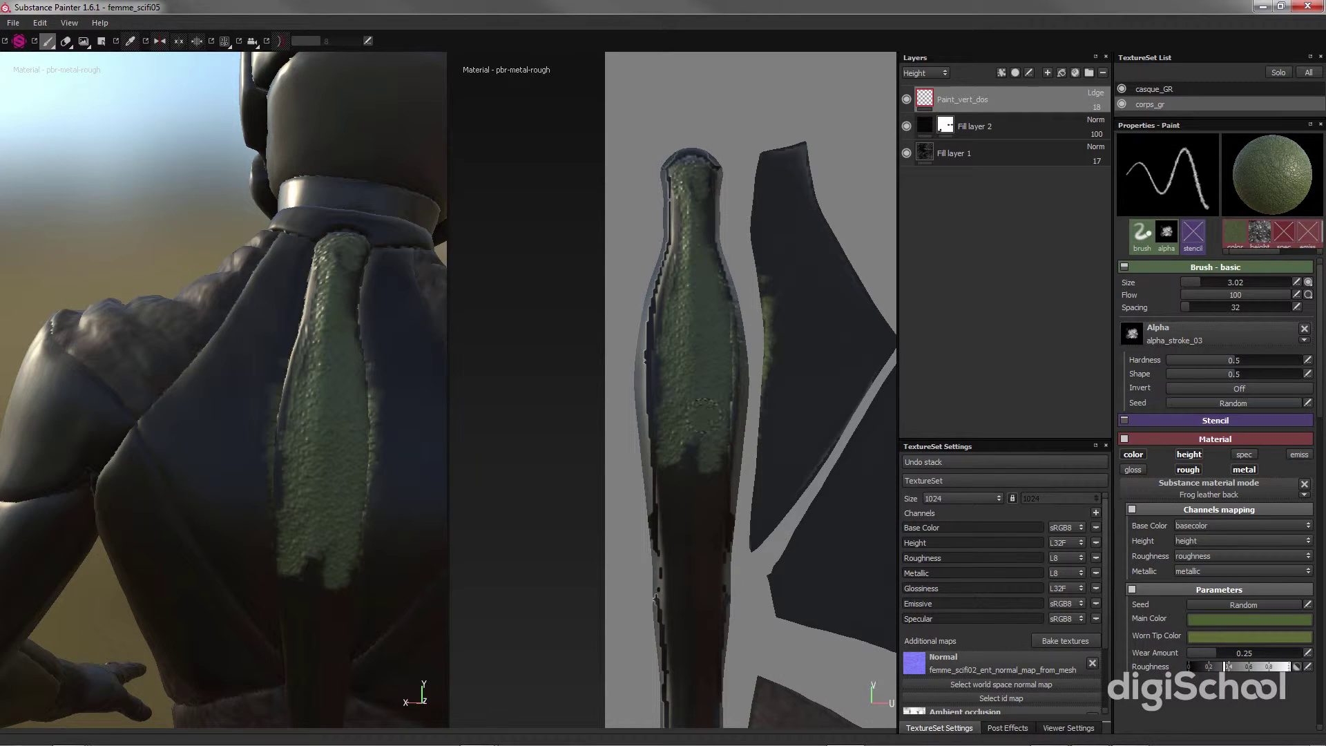
- Paint green leather over the remaining bare edges and lower along the spine strip's UV island in the 2D view
{"action": "mouse_move", "coordinate": [711, 231]}
{"action": "left_mouse_down"}
{"action": "mouse_move", "coordinate": [696, 178]}
{"action": "mouse_move", "coordinate": [707, 246]}
{"action": "mouse_move", "coordinate": [685, 197]}
{"action": "mouse_move", "coordinate": [675, 231]}
{"action": "mouse_move", "coordinate": [694, 187]}
{"action": "mouse_move", "coordinate": [671, 176]}
{"action": "mouse_move", "coordinate": [673, 281]}
{"action": "mouse_move", "coordinate": [648, 442]}
{"action": "mouse_move", "coordinate": [657, 498]}
{"action": "mouse_move", "coordinate": [684, 476]}
{"action": "mouse_move", "coordinate": [667, 511]}
{"action": "mouse_move", "coordinate": [729, 462]}
{"action": "mouse_move", "coordinate": [720, 532]}
{"action": "mouse_move", "coordinate": [701, 444]}
{"action": "mouse_move", "coordinate": [698, 557]}
{"action": "mouse_move", "coordinate": [682, 422]}
{"action": "mouse_move", "coordinate": [677, 549]}
{"action": "mouse_move", "coordinate": [681, 434]}
{"action": "mouse_move", "coordinate": [688, 560]}
{"action": "mouse_move", "coordinate": [715, 560]}
{"action": "mouse_move", "coordinate": [670, 536]}
{"action": "mouse_move", "coordinate": [676, 572]}
{"action": "mouse_move", "coordinate": [701, 518]}
{"action": "mouse_move", "coordinate": [705, 578]}
{"action": "left_mouse_up"}
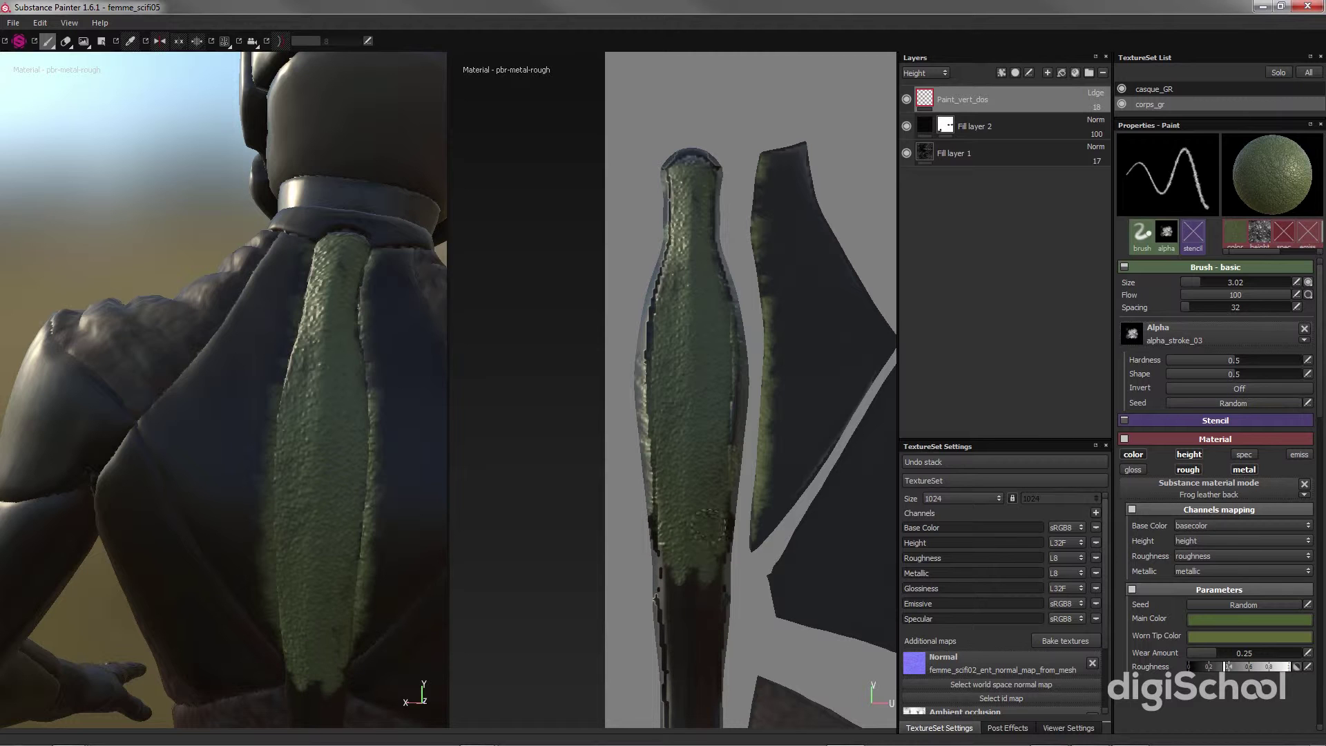
{"action": "left_click", "coordinate": [697, 523]}
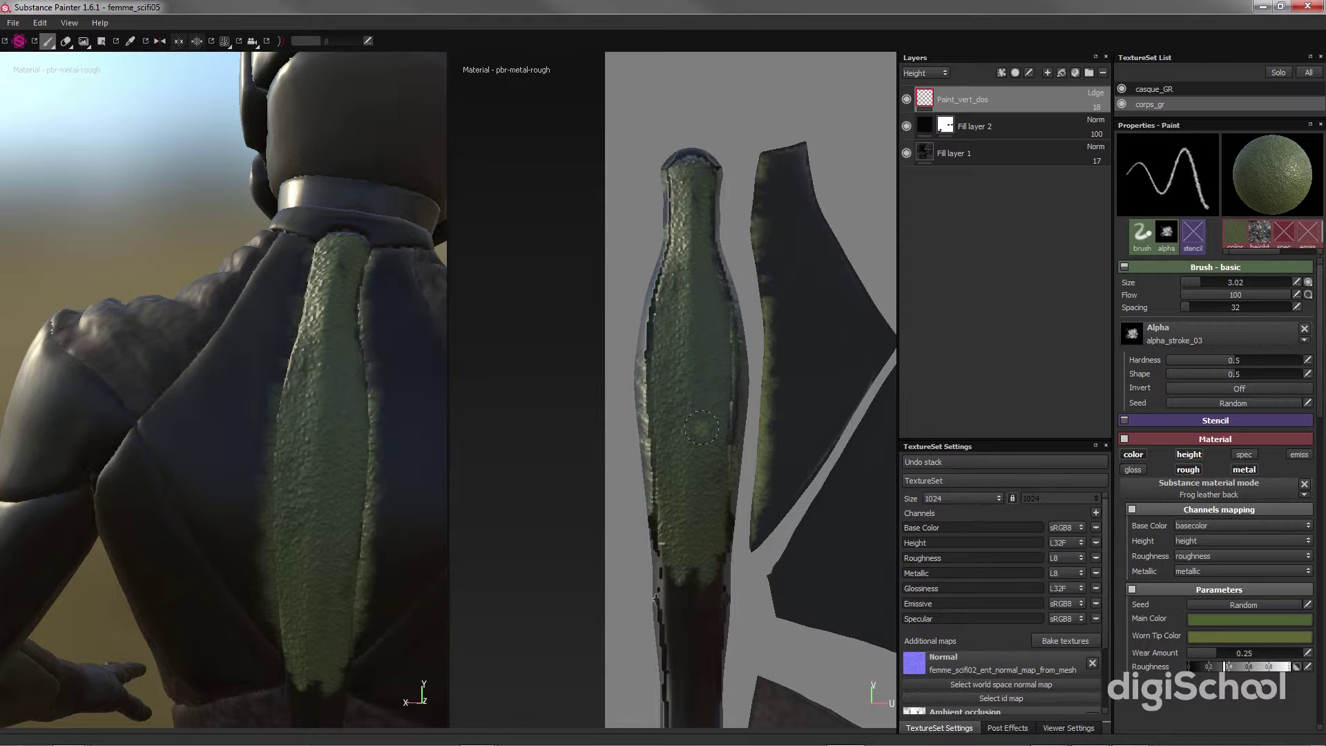
{"action": "middle_click_drag", "start_coordinate": [704, 407], "coordinate": [714, 327]}
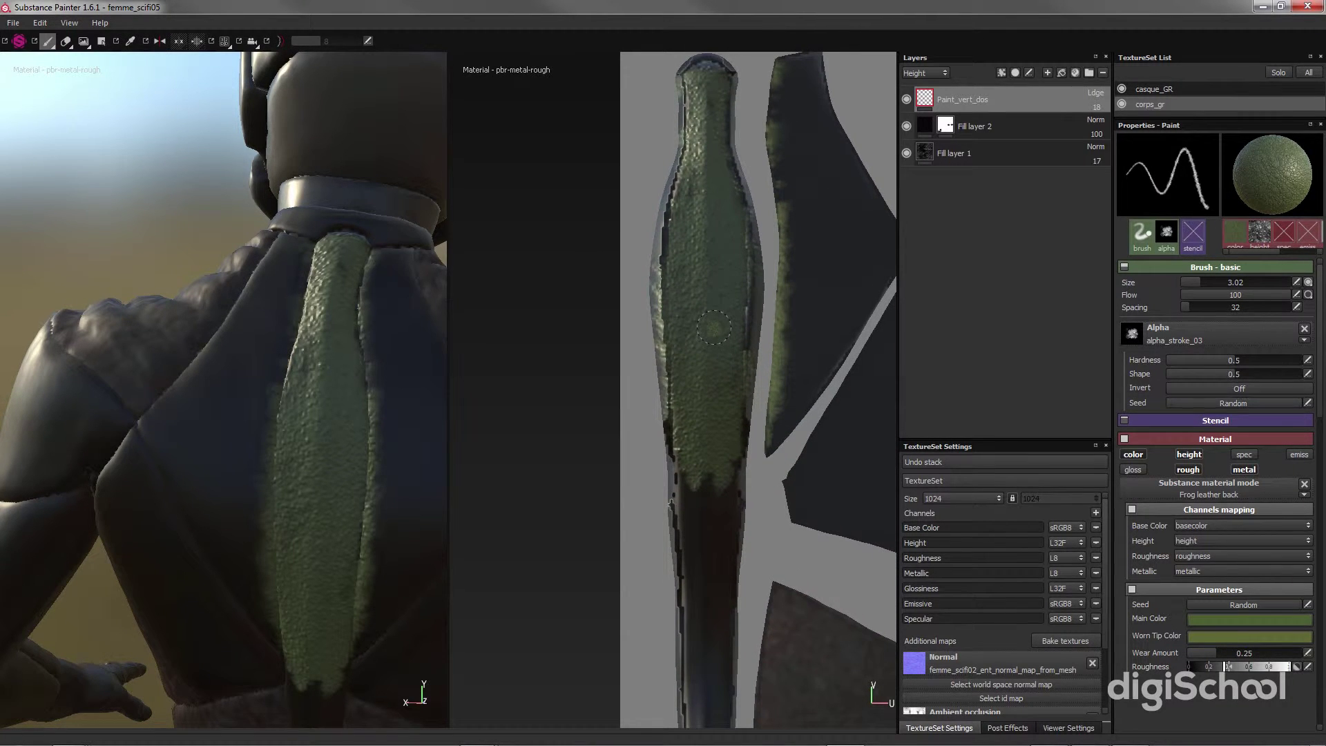
- Rename the green paint layer as Paint_vert_colonne_dos and add a black mask to it
{"action": "double_click", "coordinate": [968, 101]}
{"action": "left_click", "coordinate": [977, 100]}
{"action": "left_click_drag", "start_coordinate": [978, 100], "coordinate": [1016, 109]}
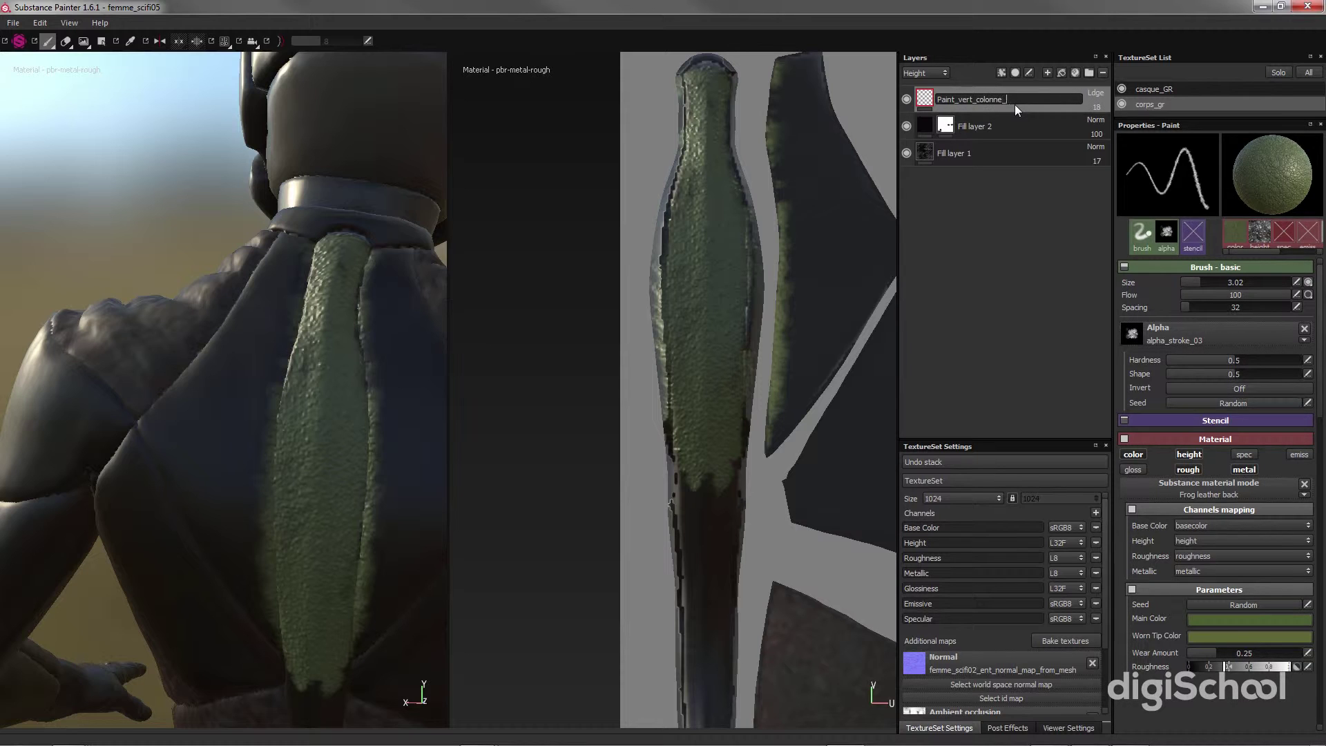
{"action": "key", "text": "Return"}
{"action": "right_click", "coordinate": [1018, 97]}
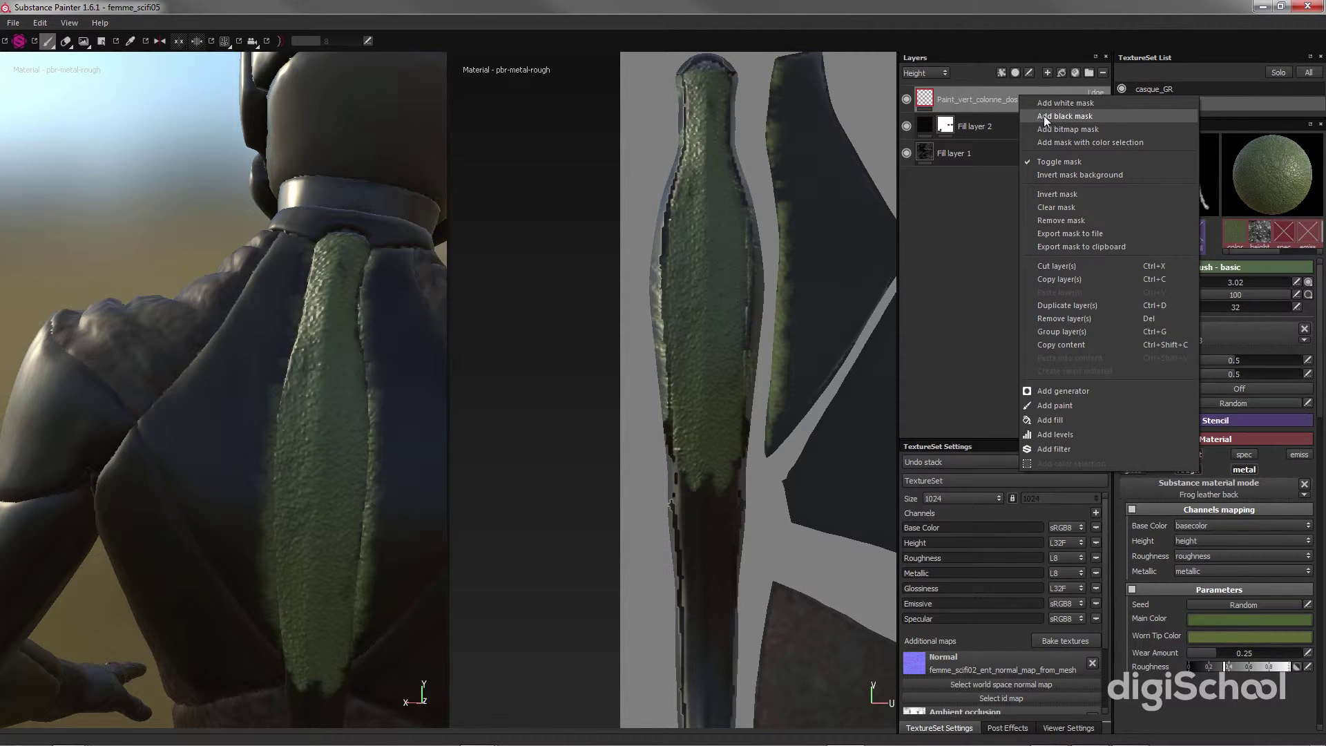
{"action": "left_click", "coordinate": [1043, 114]}
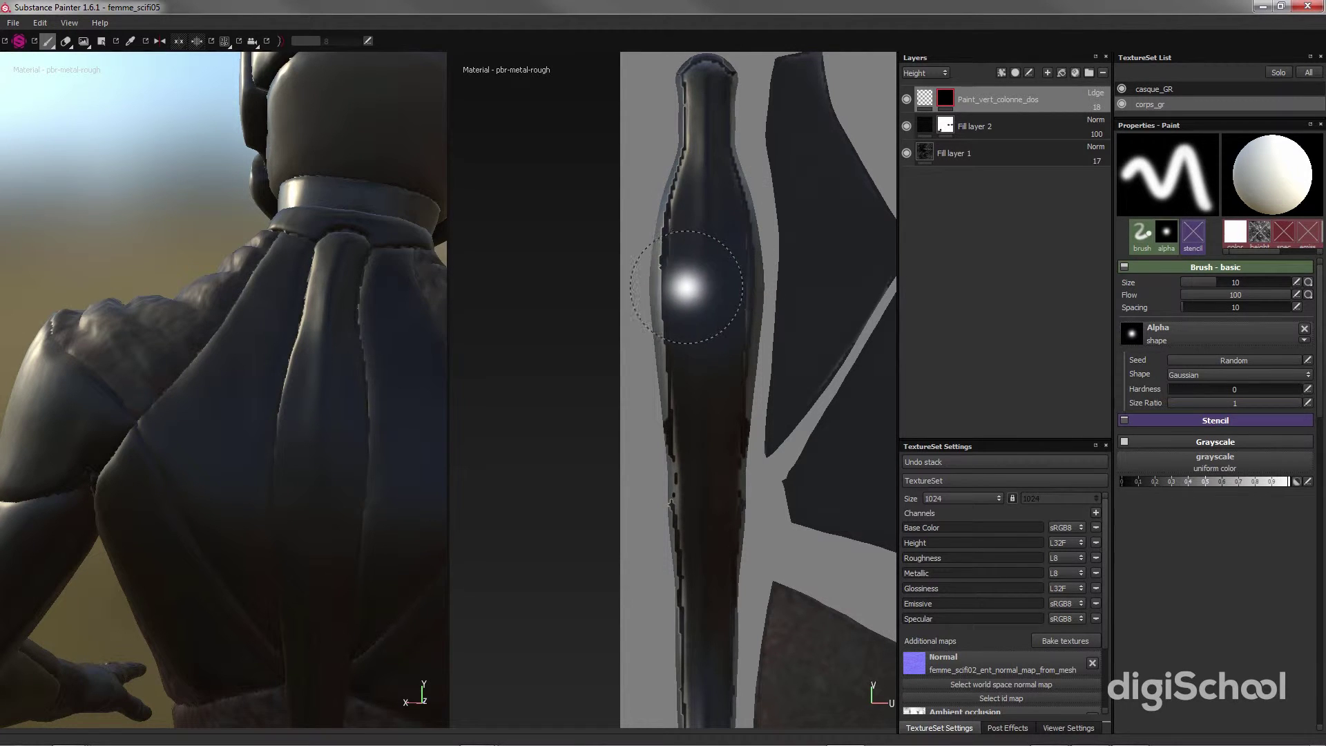
- Try revealing the spine strip by brushing white on the black mask, and undo the stroke
{"action": "mouse_move", "coordinate": [703, 201]}
{"action": "left_mouse_down"}
{"action": "mouse_move", "coordinate": [703, 353]}
{"action": "mouse_move", "coordinate": [703, 86]}
{"action": "left_mouse_up"}
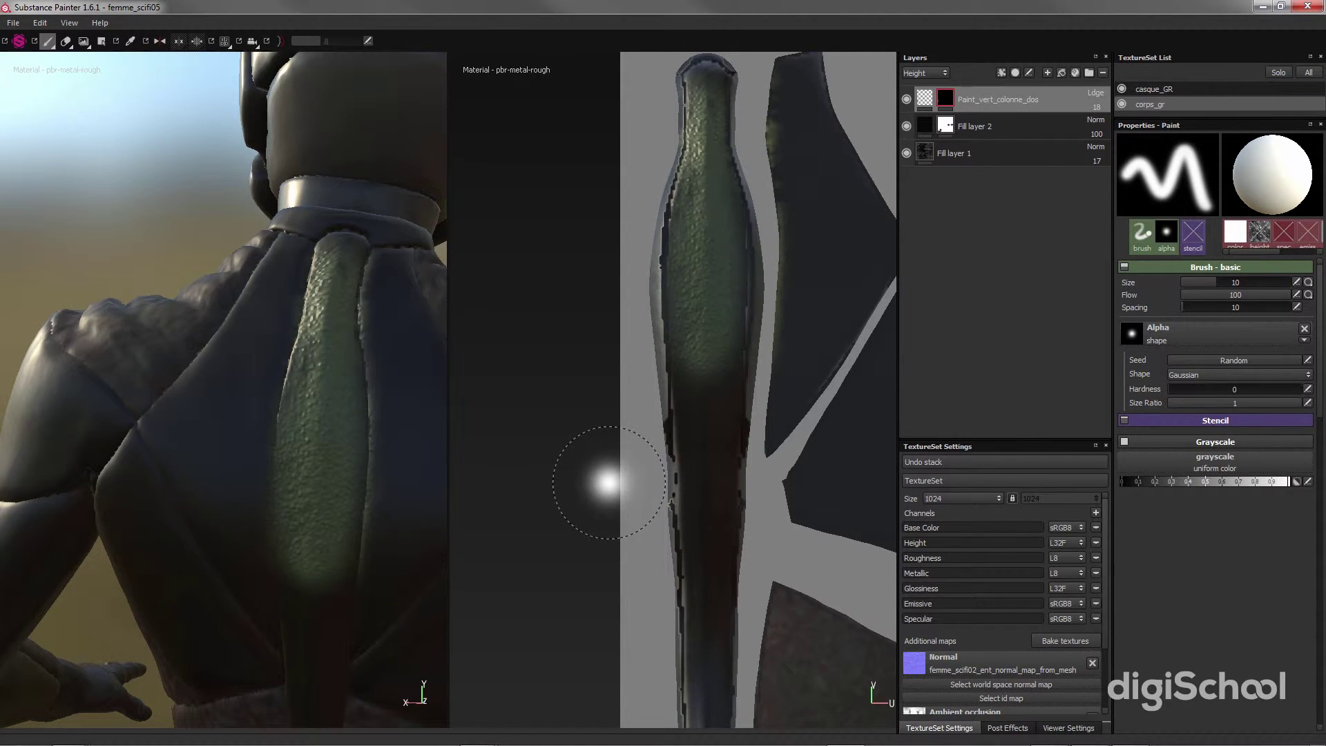
{"action": "key", "text": "ctrl+z"}
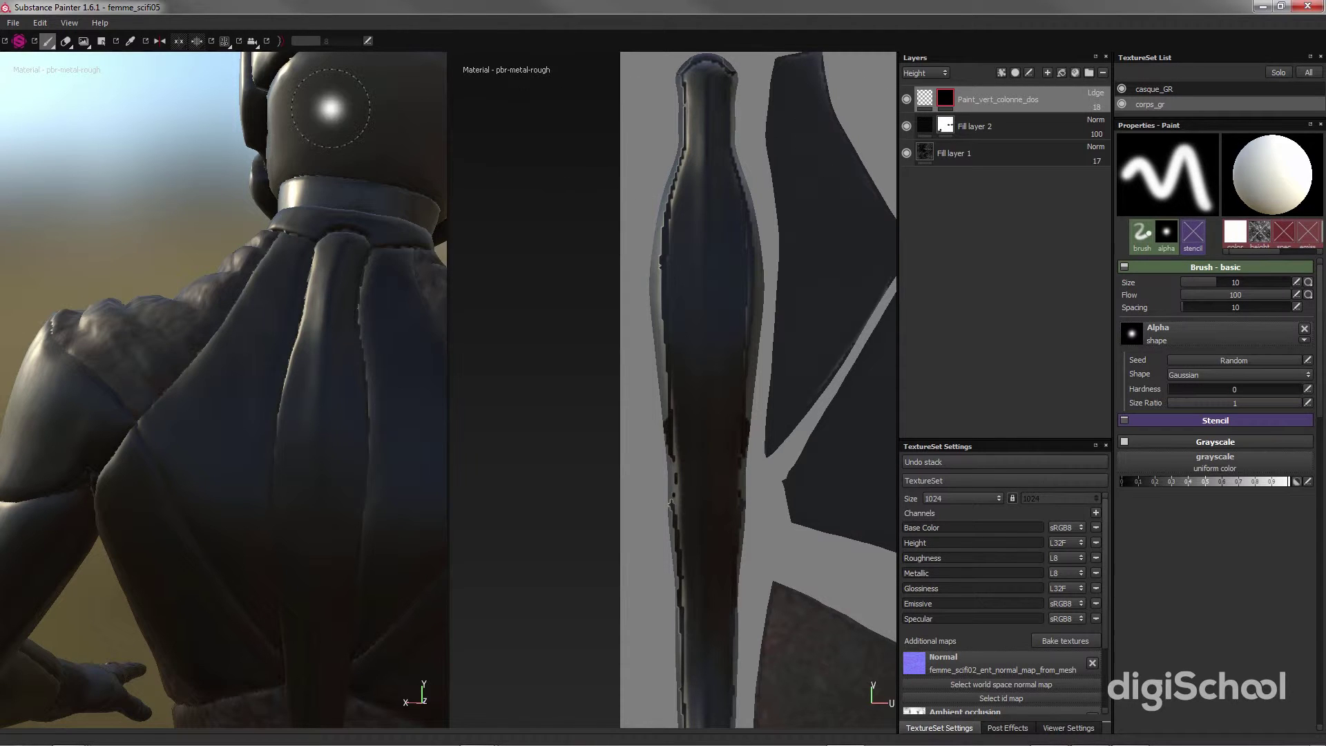
- Reveal the entire spine strip's UV island on the black mask with a white Polygon Fill in UV mode, and preview the mask
{"action": "left_click_drag", "start_coordinate": [31, 40], "coordinate": [3, 82]}
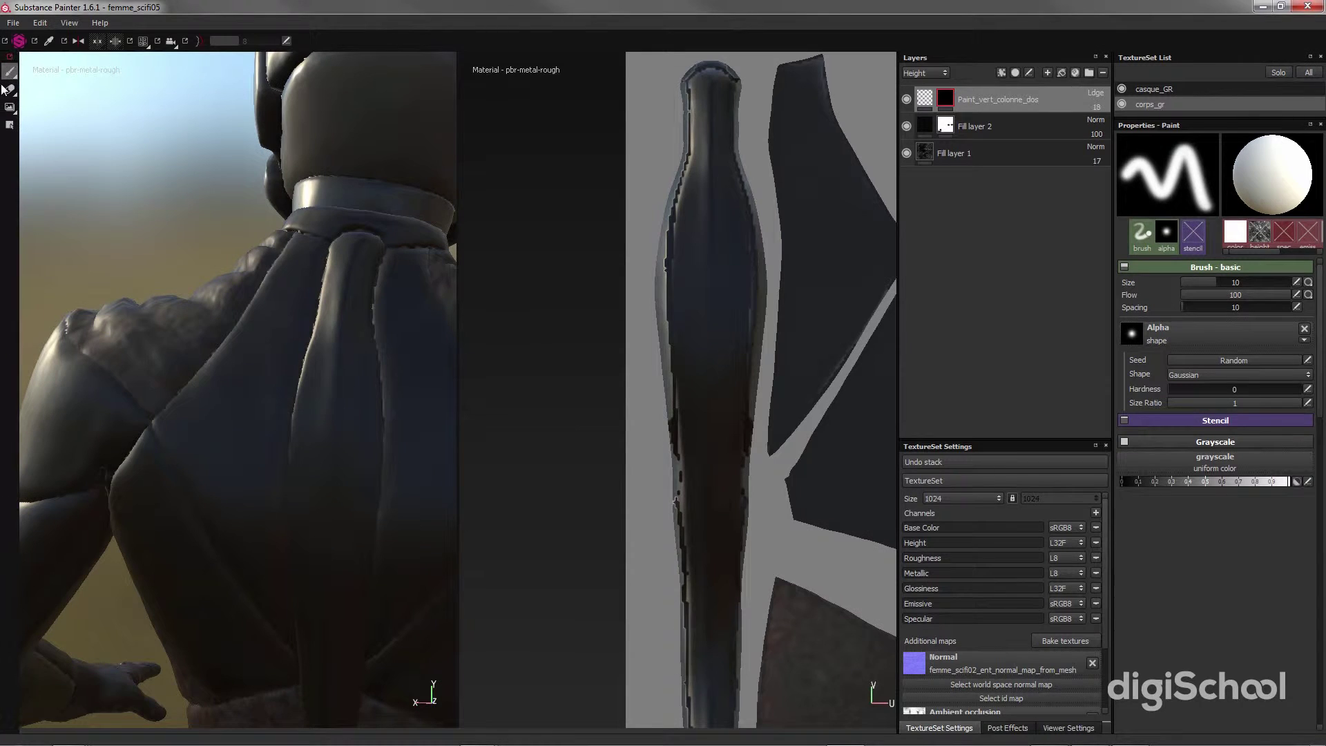
{"action": "left_click", "coordinate": [10, 126]}
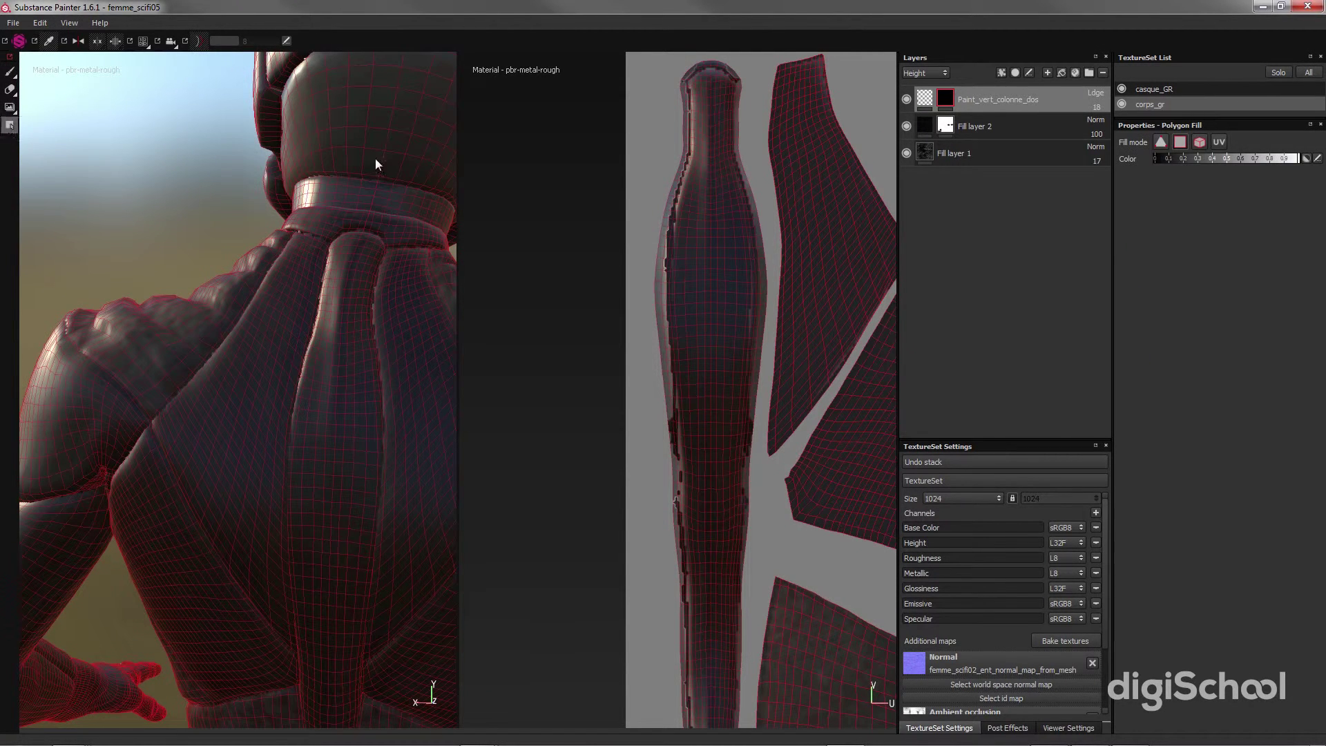
{"action": "left_click", "coordinate": [1218, 141]}
{"action": "left_click", "coordinate": [710, 266]}
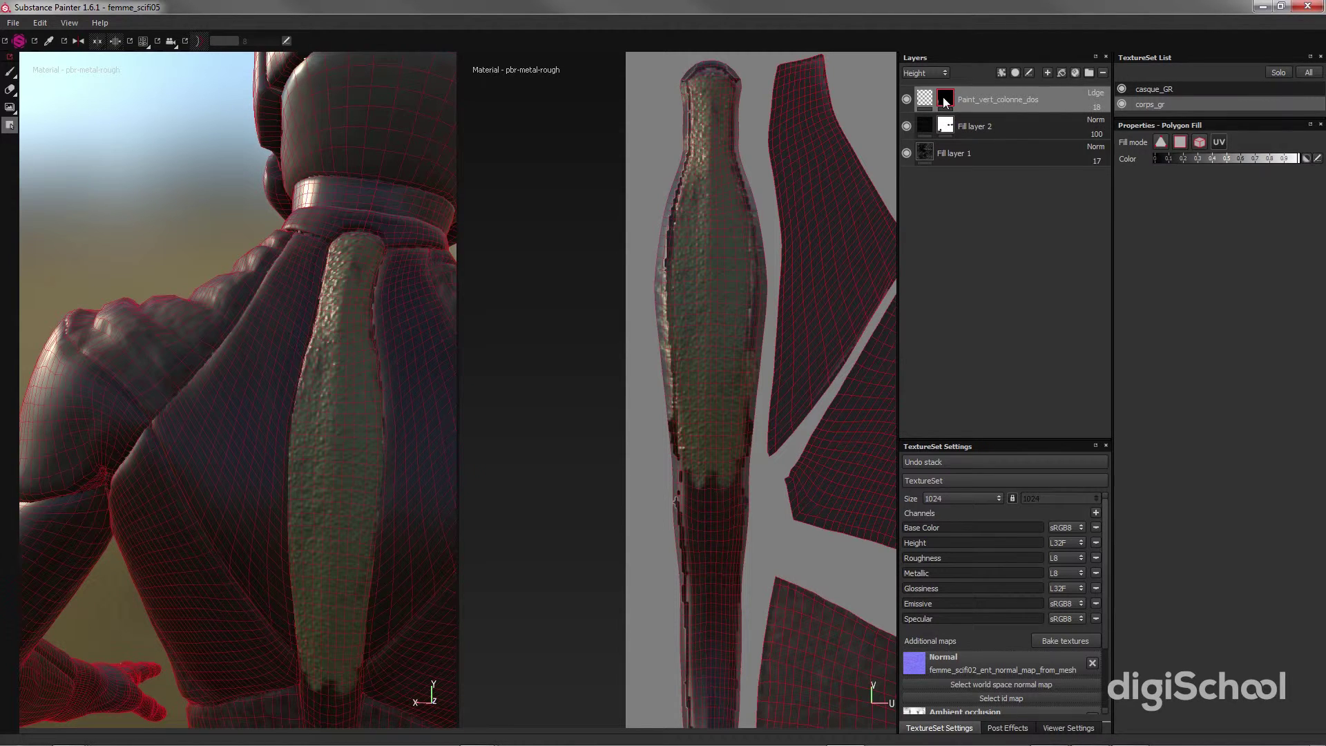
{"action": "mouse_move", "coordinate": [945, 101]}
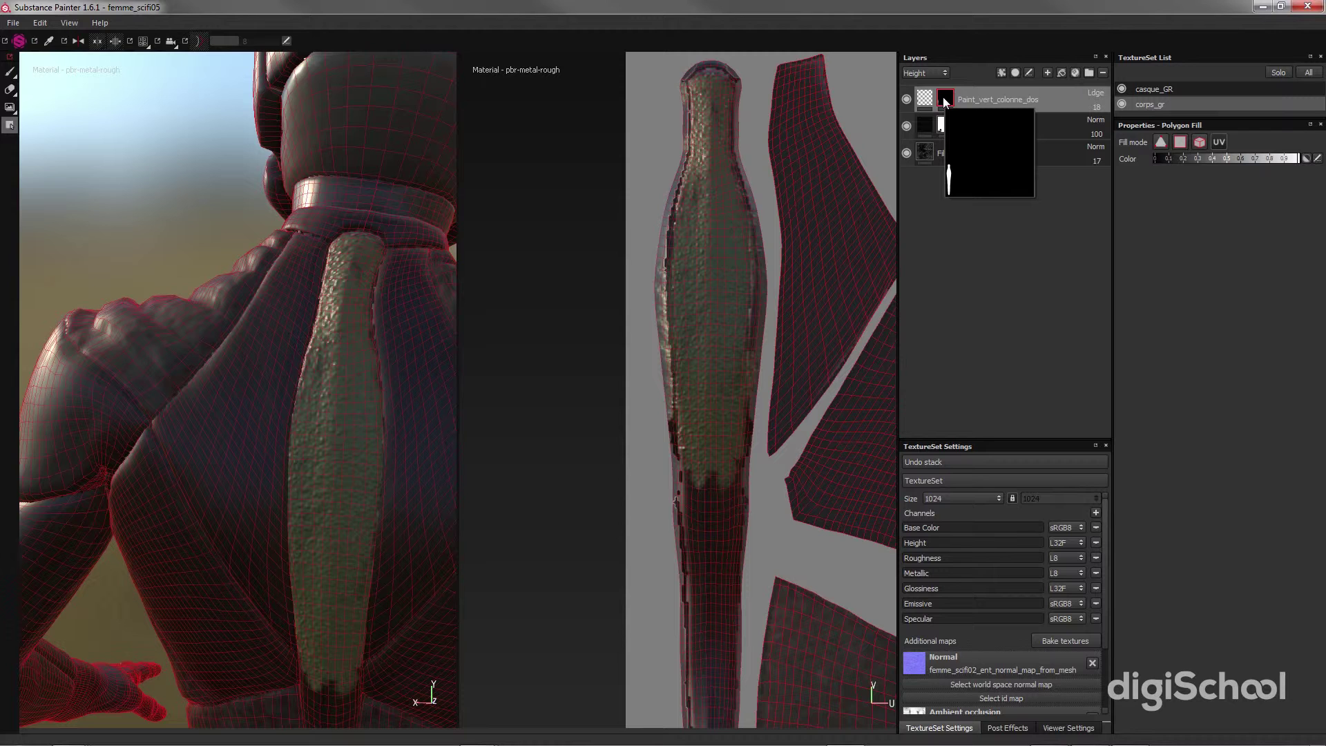
- Return to the paint brush, select the paint content of Paint_vert_colonne_dos and switch the layer stack to the Base Color channel
{"action": "left_click", "coordinate": [11, 74]}
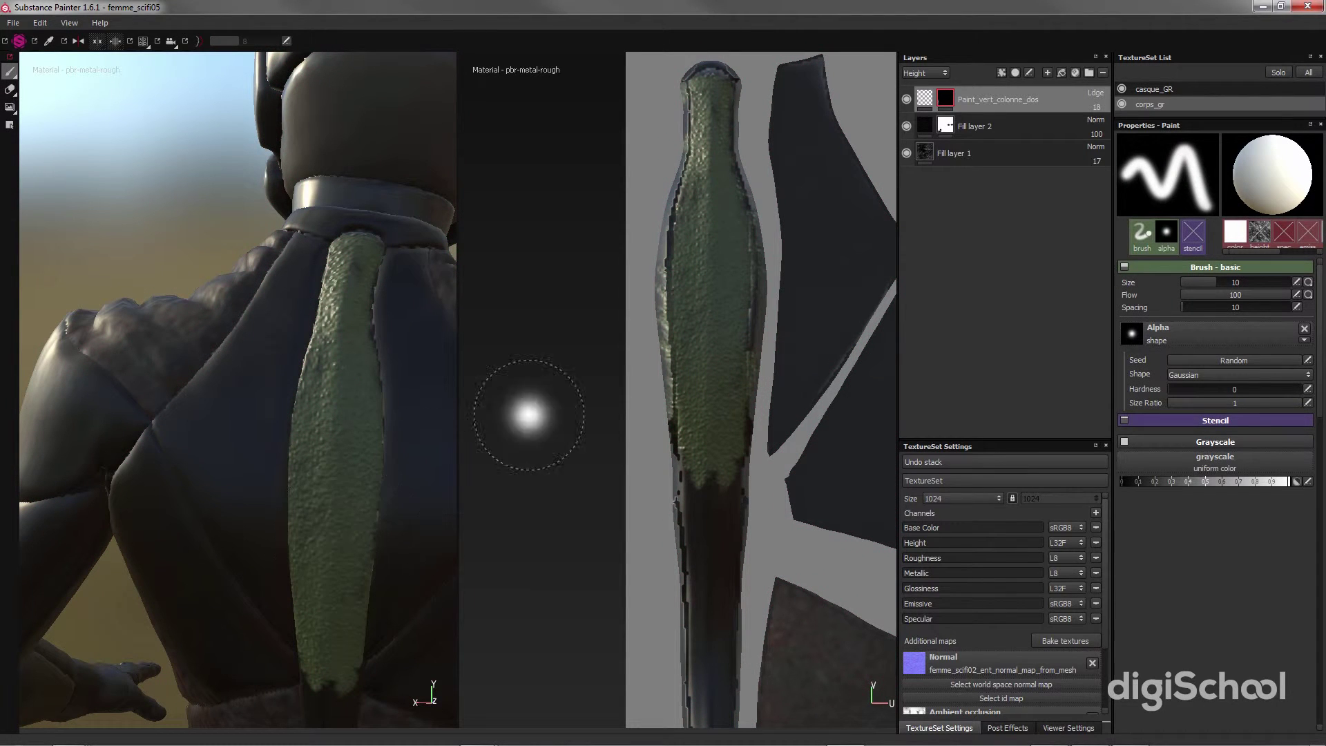
{"action": "left_click", "coordinate": [925, 100]}
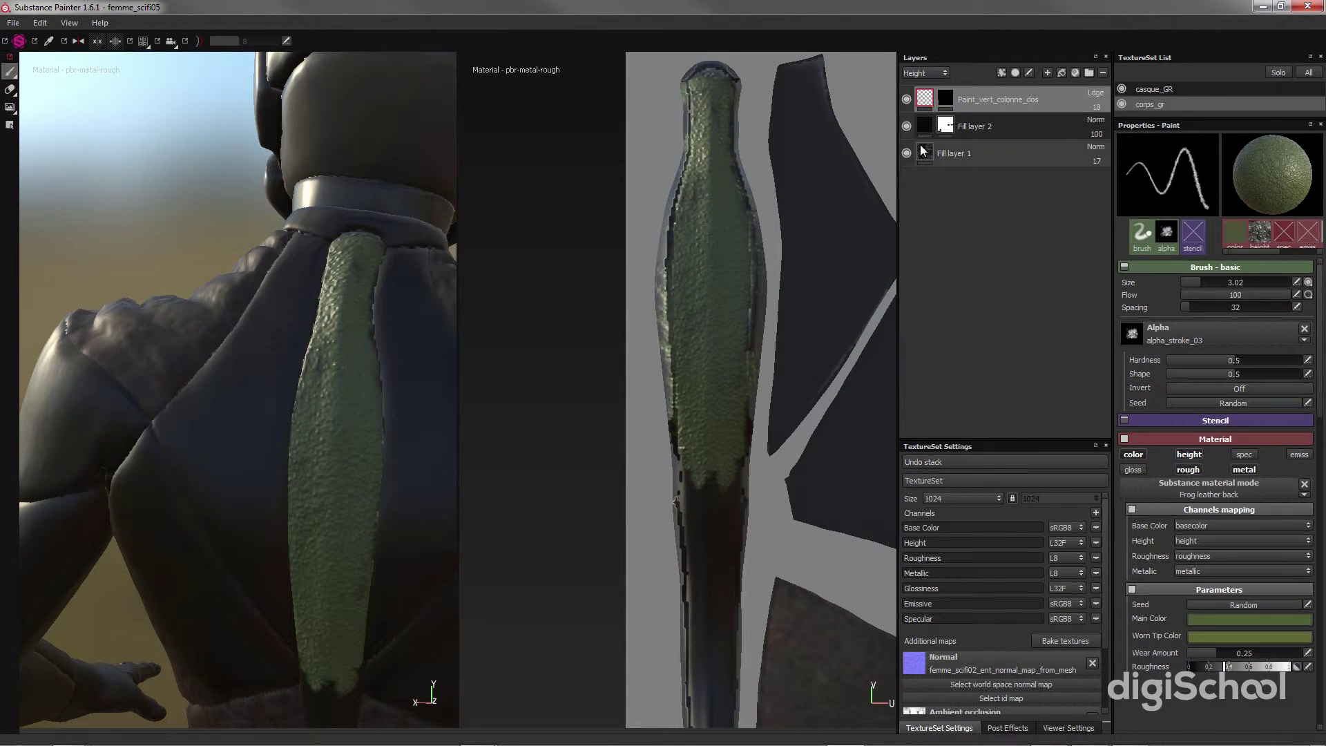
{"action": "left_click", "coordinate": [919, 73]}
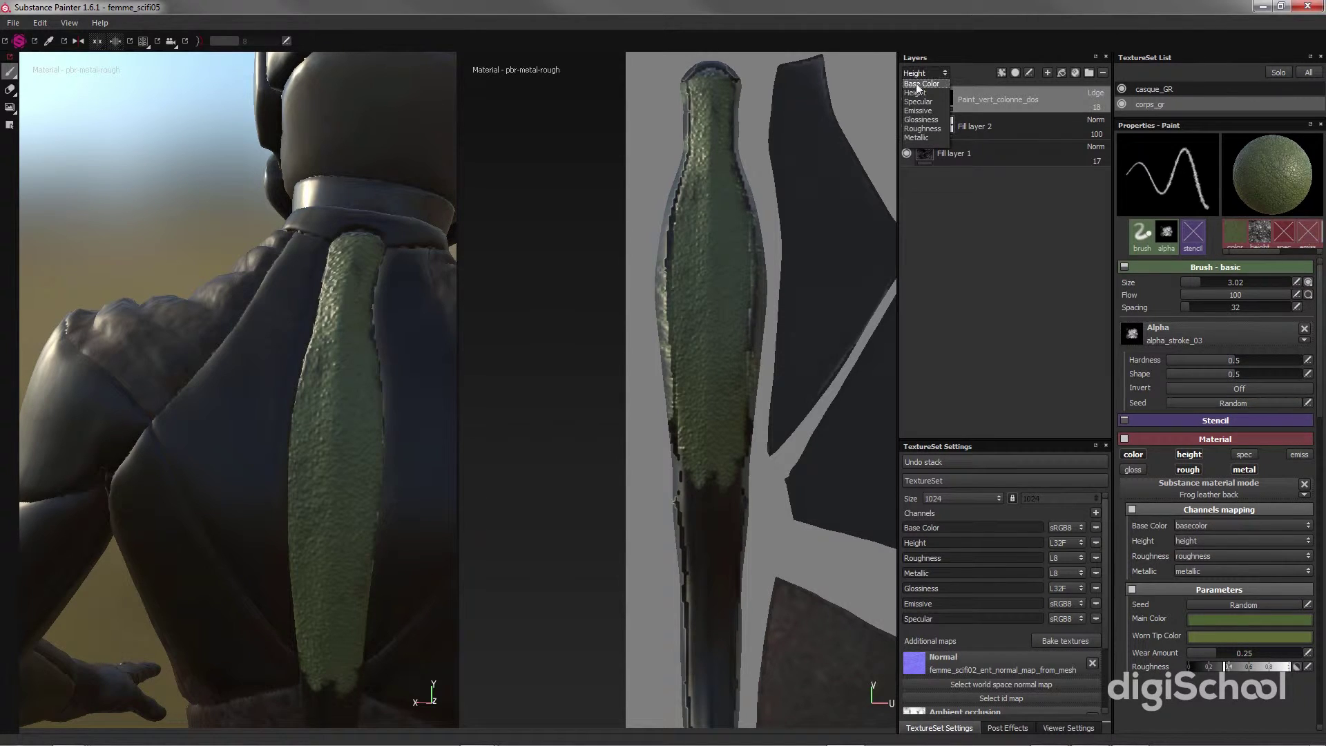
{"action": "left_click", "coordinate": [918, 84]}
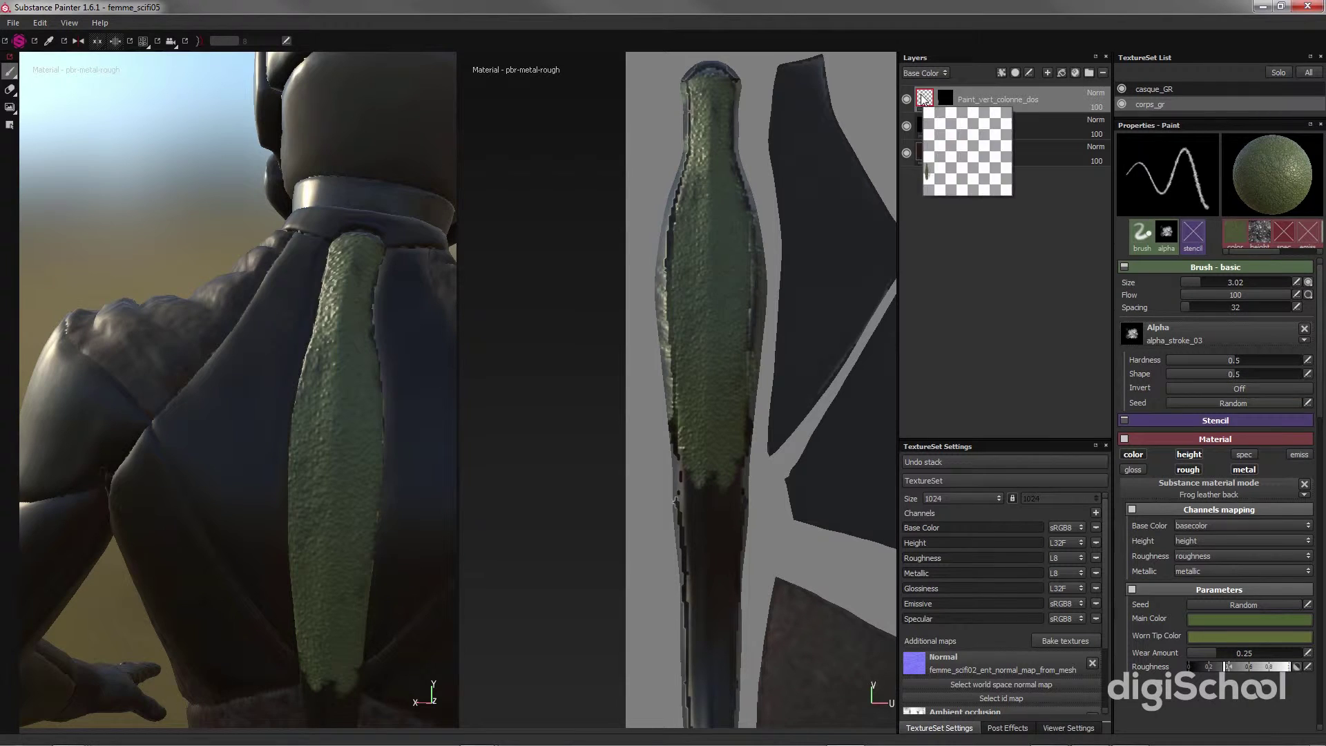
- Extend the green frog leather down the spine strip from mid-back to the waist in the 3D view
{"action": "mouse_move", "coordinate": [364, 265]}
{"action": "left_mouse_down"}
{"action": "mouse_move", "coordinate": [347, 295]}
{"action": "mouse_move", "coordinate": [363, 281]}
{"action": "left_mouse_up"}
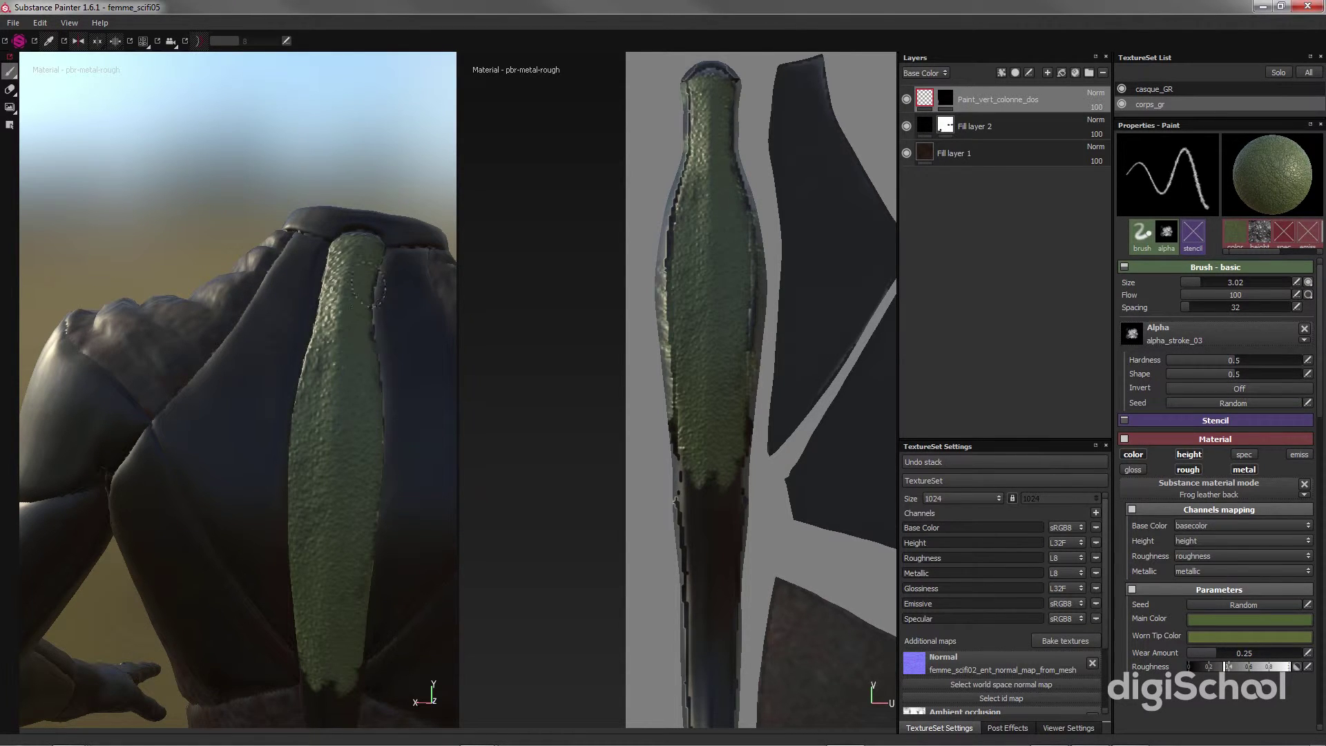
{"action": "mouse_move", "coordinate": [360, 366]}
{"action": "left_mouse_down"}
{"action": "mouse_move", "coordinate": [364, 278]}
{"action": "mouse_move", "coordinate": [325, 376]}
{"action": "mouse_move", "coordinate": [322, 335]}
{"action": "mouse_move", "coordinate": [311, 455]}
{"action": "mouse_move", "coordinate": [320, 639]}
{"action": "mouse_move", "coordinate": [364, 509]}
{"action": "mouse_move", "coordinate": [357, 386]}
{"action": "mouse_move", "coordinate": [355, 400]}
{"action": "left_mouse_up"}
{"action": "mouse_move", "coordinate": [337, 499]}
{"action": "left_mouse_down"}
{"action": "mouse_move", "coordinate": [323, 617]}
{"action": "mouse_move", "coordinate": [350, 502]}
{"action": "mouse_move", "coordinate": [359, 578]}
{"action": "mouse_move", "coordinate": [355, 513]}
{"action": "left_mouse_up"}
{"action": "mouse_move", "coordinate": [330, 462]}
{"action": "left_mouse_down"}
{"action": "mouse_move", "coordinate": [342, 511]}
{"action": "mouse_move", "coordinate": [310, 528]}
{"action": "mouse_move", "coordinate": [352, 571]}
{"action": "left_mouse_up"}
- Set the brush size to 9.32 and cover the rest of the spine strip down to its tip with green leather
{"action": "left_click_drag", "start_coordinate": [364, 397], "coordinate": [400, 269], "text": "alt"}
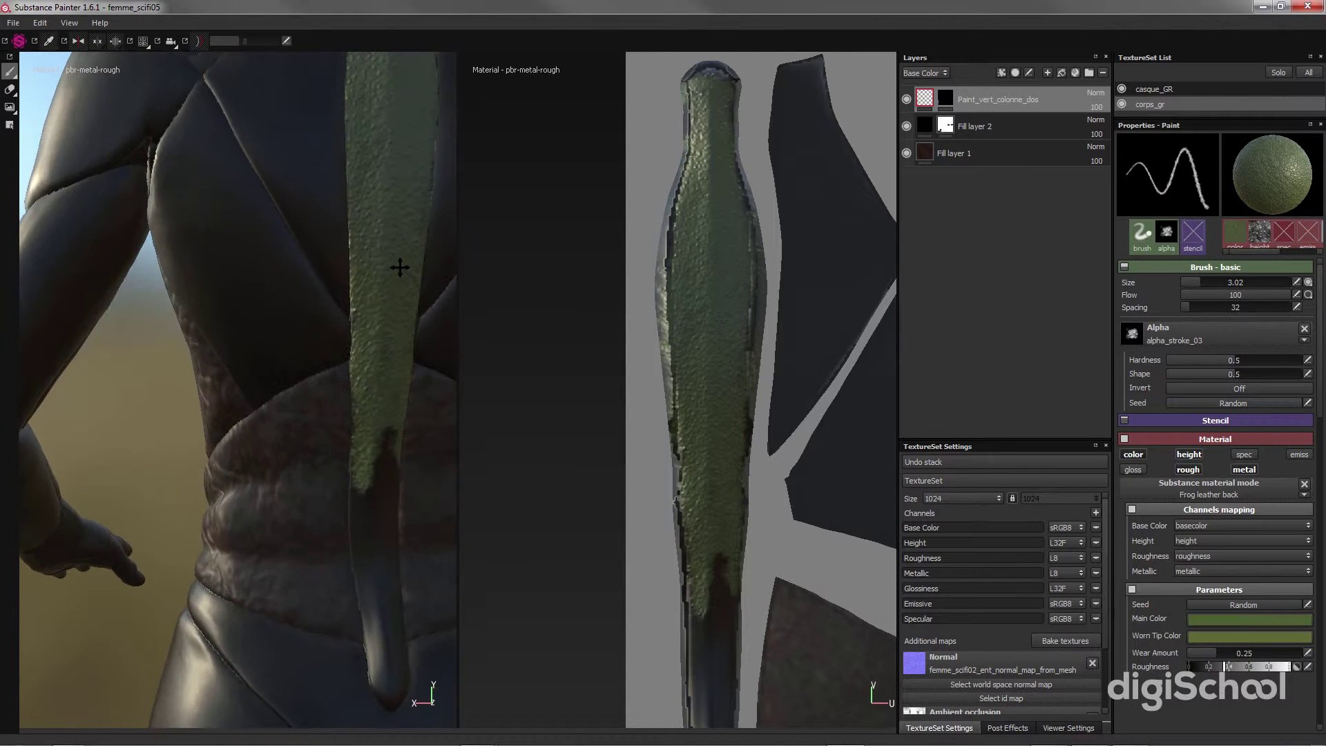
{"action": "left_click_drag", "start_coordinate": [1187, 282], "coordinate": [1214, 282]}
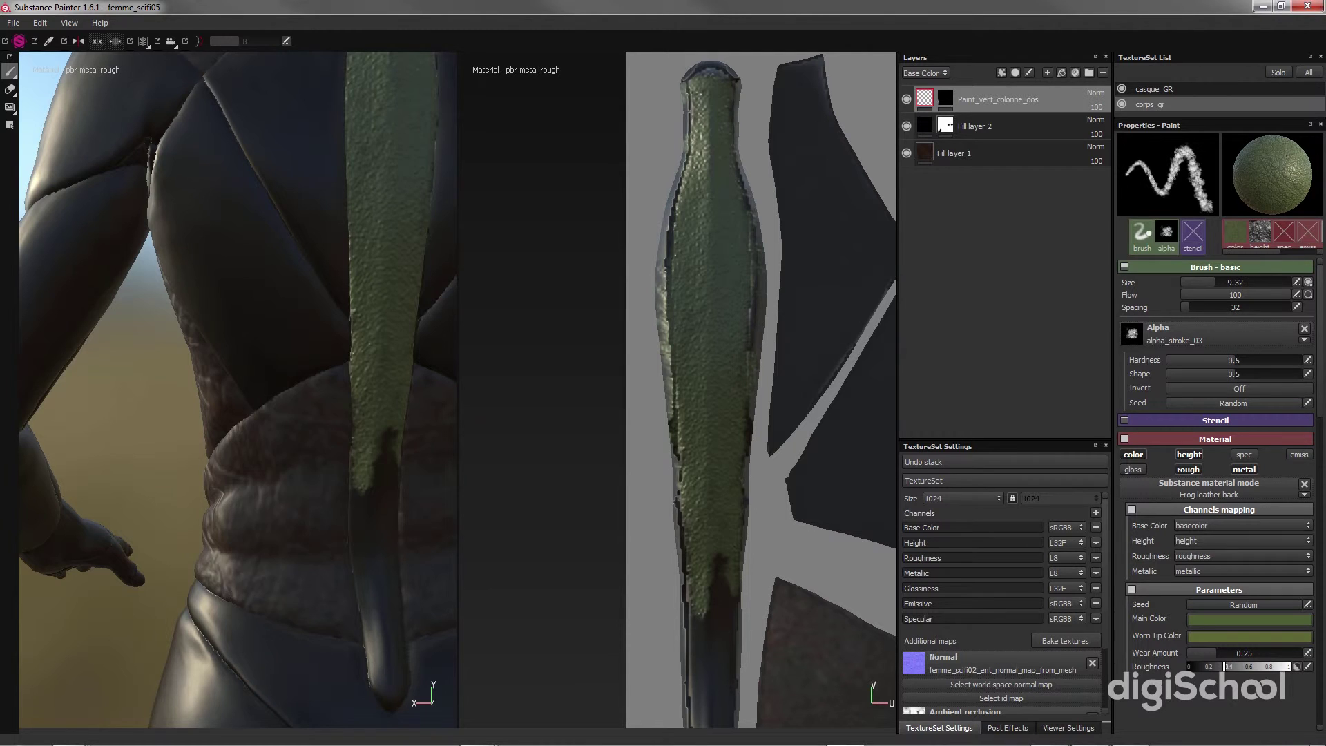
{"action": "mouse_move", "coordinate": [367, 432]}
{"action": "left_mouse_down"}
{"action": "mouse_move", "coordinate": [372, 532]}
{"action": "mouse_move", "coordinate": [387, 483]}
{"action": "mouse_move", "coordinate": [394, 663]}
{"action": "mouse_move", "coordinate": [377, 467]}
{"action": "left_mouse_up"}
{"action": "mouse_move", "coordinate": [384, 373]}
{"action": "left_mouse_down"}
{"action": "mouse_move", "coordinate": [382, 539]}
{"action": "mouse_move", "coordinate": [383, 401]}
{"action": "left_mouse_up"}
{"action": "left_click_drag", "start_coordinate": [398, 196], "coordinate": [407, 131]}
{"action": "mouse_move", "coordinate": [403, 214]}
{"action": "left_mouse_down", "text": "alt"}
{"action": "mouse_move", "coordinate": [370, 438]}
{"action": "mouse_move", "coordinate": [377, 411]}
{"action": "left_mouse_up", "text": "alt"}
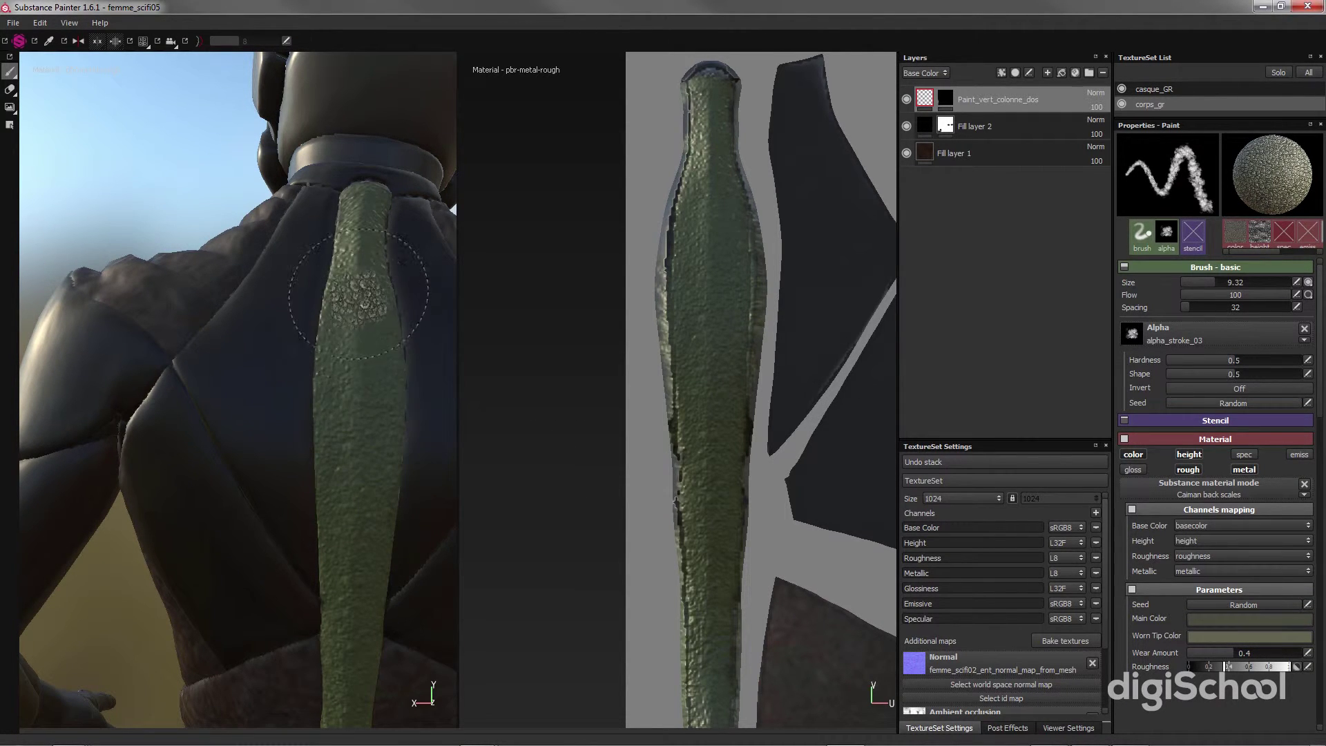
- Set the Caiman back scales brush to size 3.95 and select the mask of Paint_vert_colonne_dos for painting
{"action": "left_click_drag", "start_coordinate": [1210, 282], "coordinate": [1203, 282]}
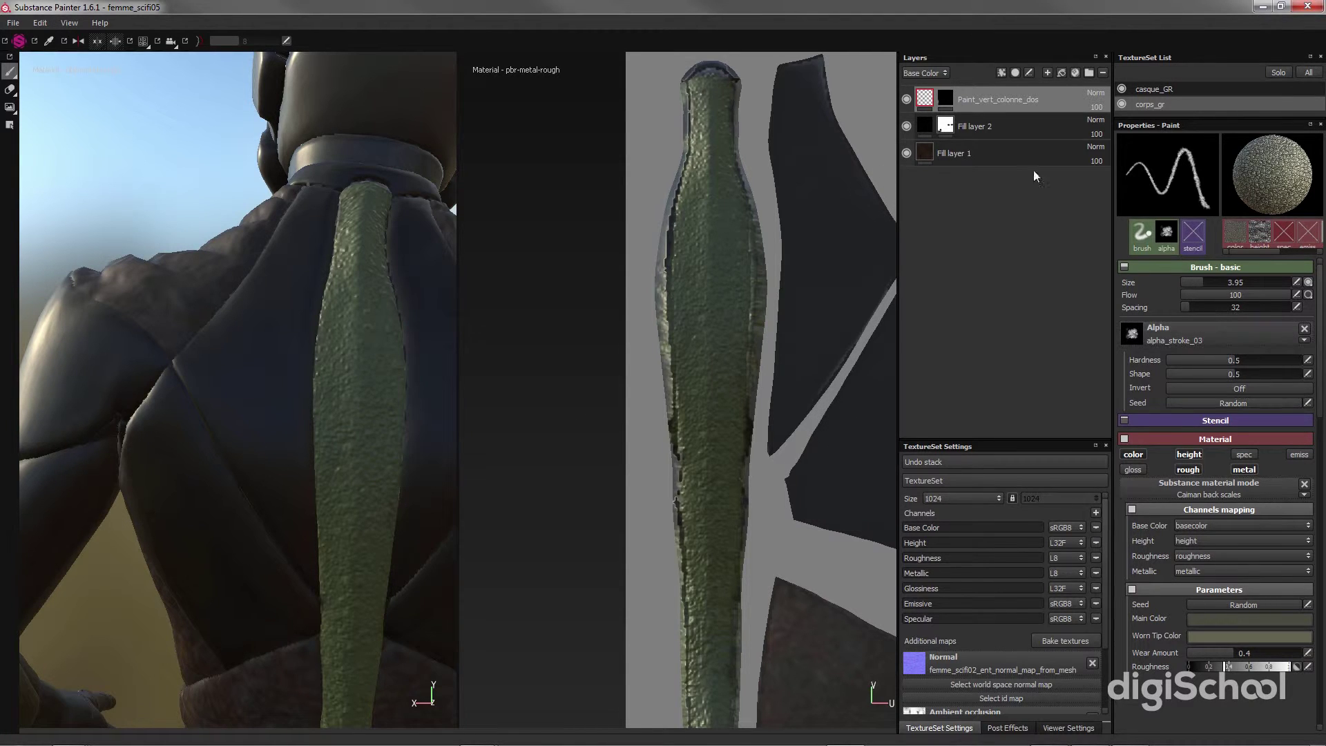
{"action": "right_click", "coordinate": [1061, 98]}
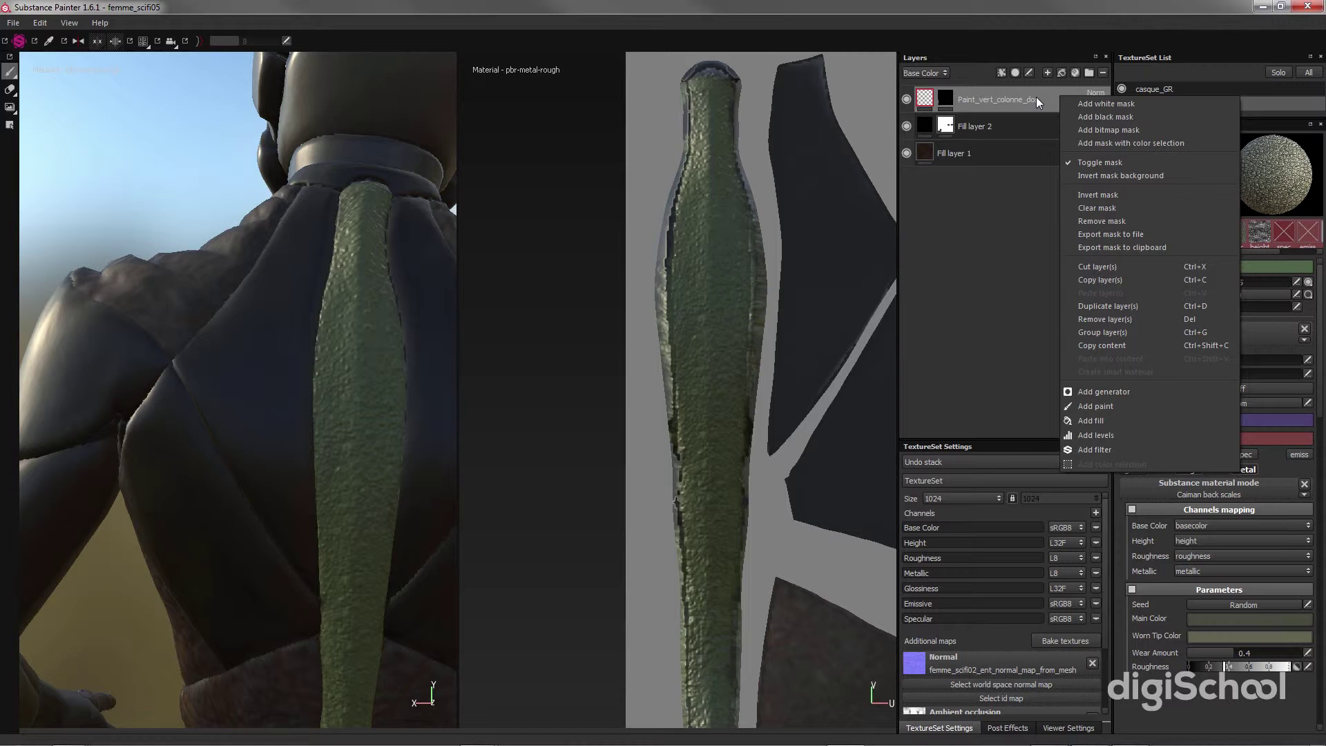
{"action": "left_click", "coordinate": [948, 102]}
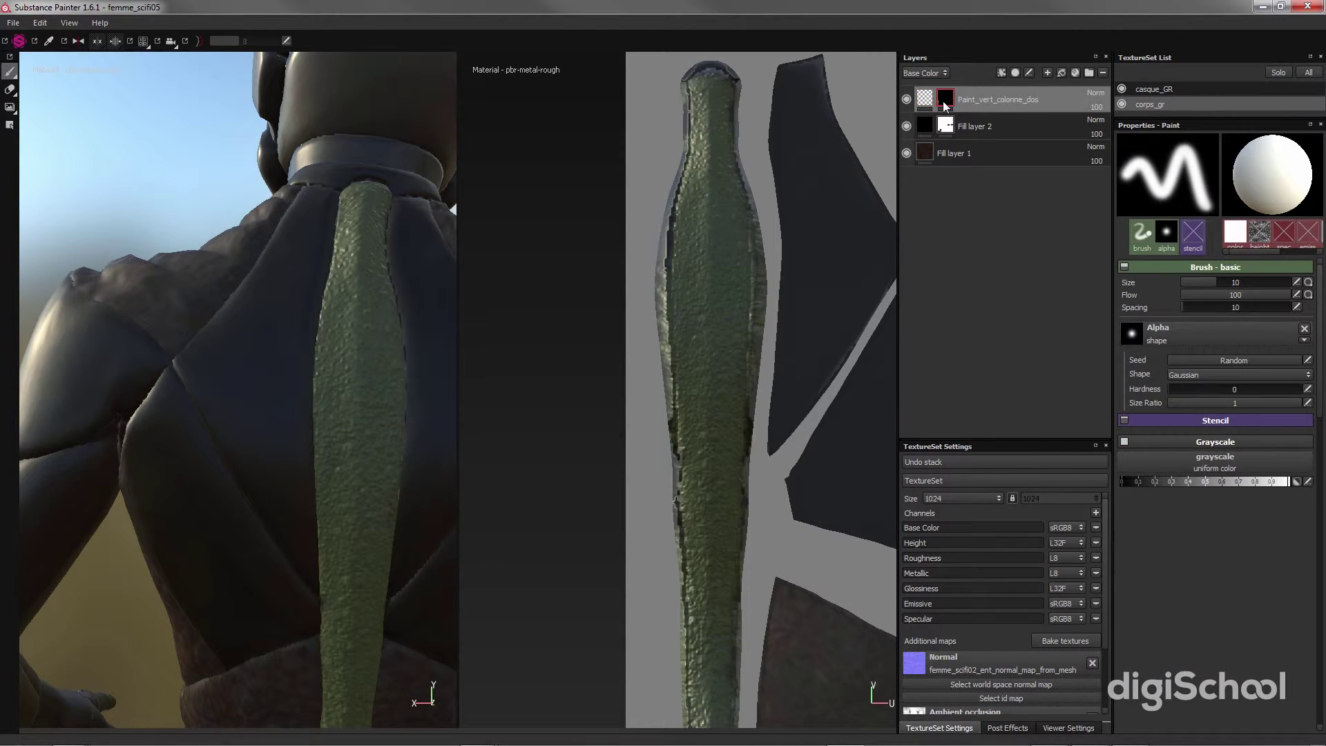
{"action": "right_click", "coordinate": [947, 104]}
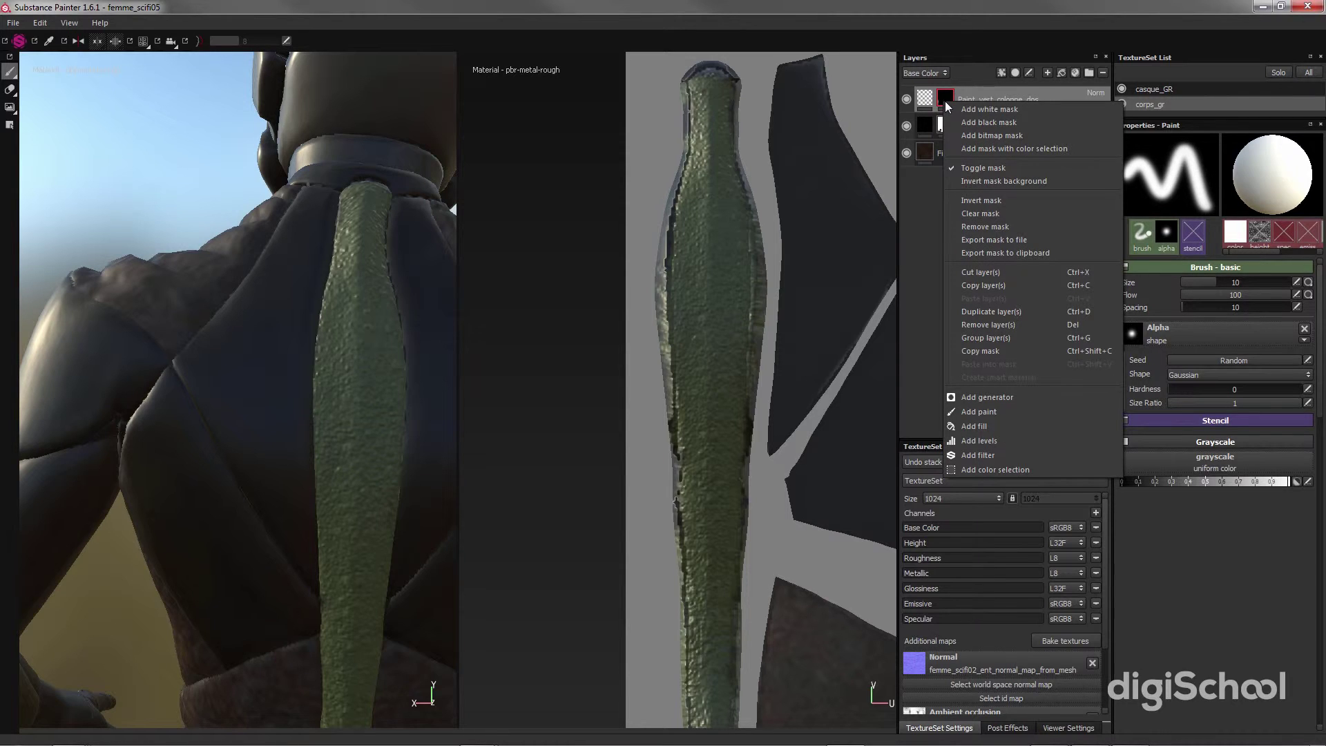
{"action": "left_click", "coordinate": [1040, 101]}
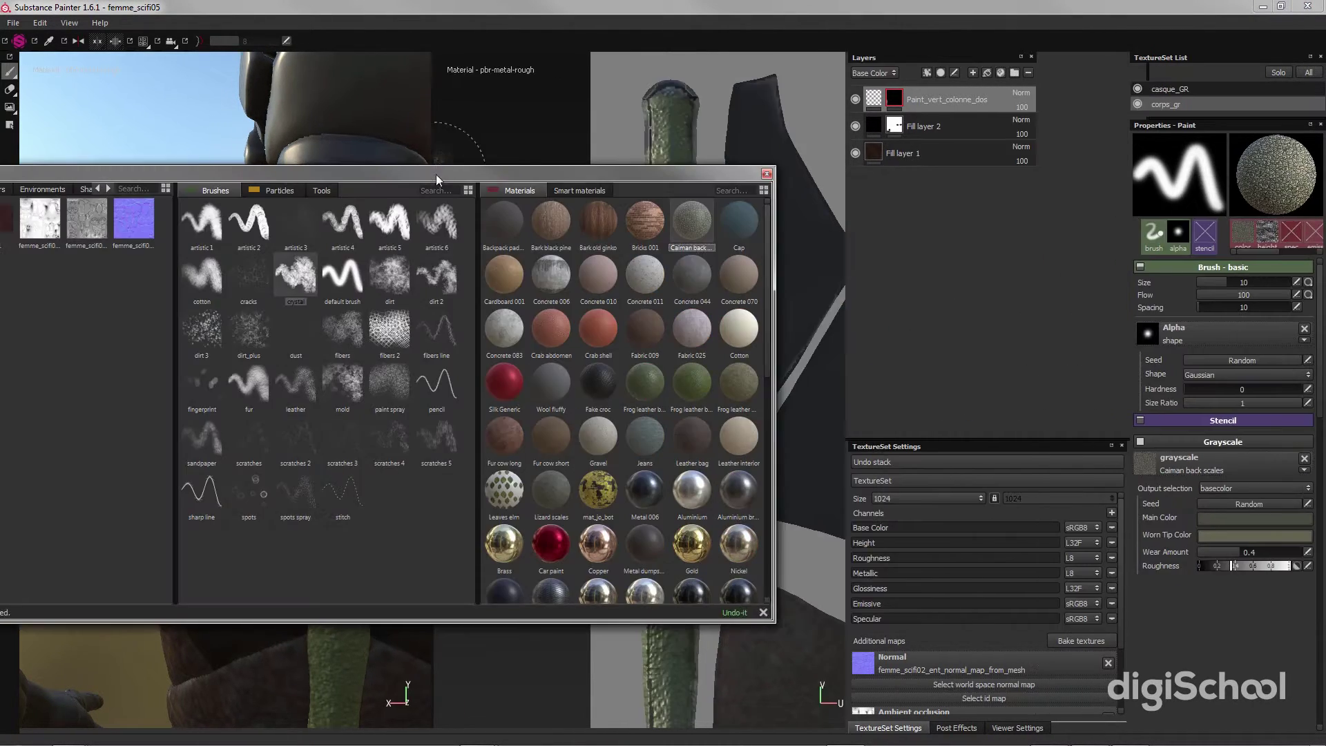
- Choose the leather brush preset from the shelf for painting the mask, and move the shelf window out of the way
{"action": "left_click_drag", "start_coordinate": [437, 174], "coordinate": [700, 110]}
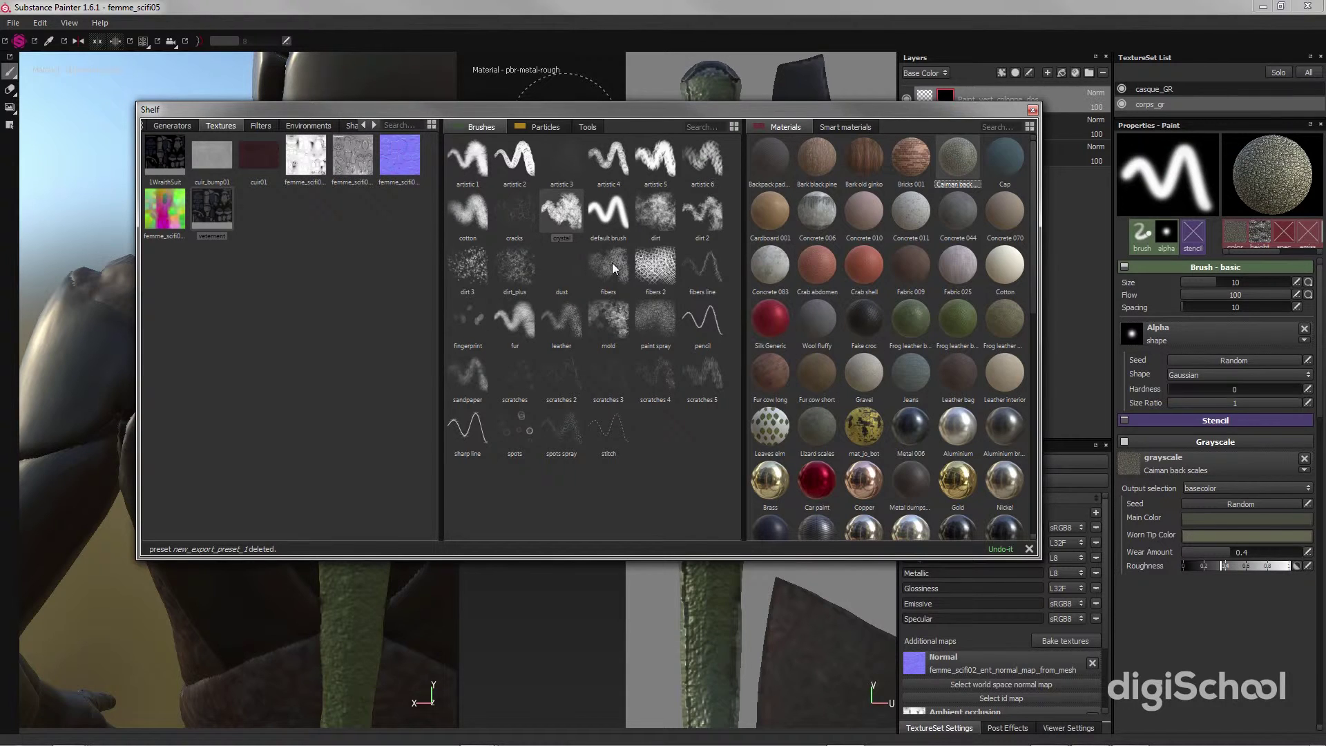
{"action": "left_click", "coordinate": [561, 317]}
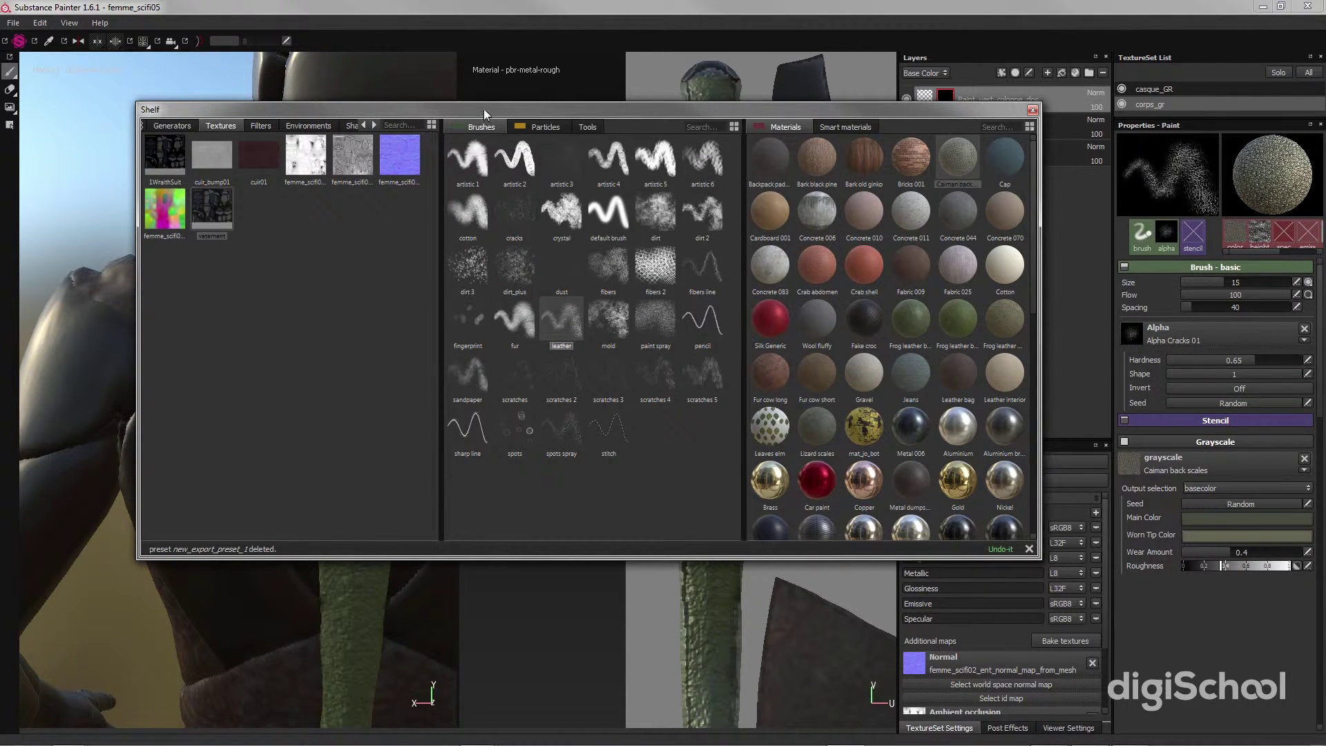
{"action": "left_click_drag", "start_coordinate": [466, 113], "coordinate": [1325, 208]}
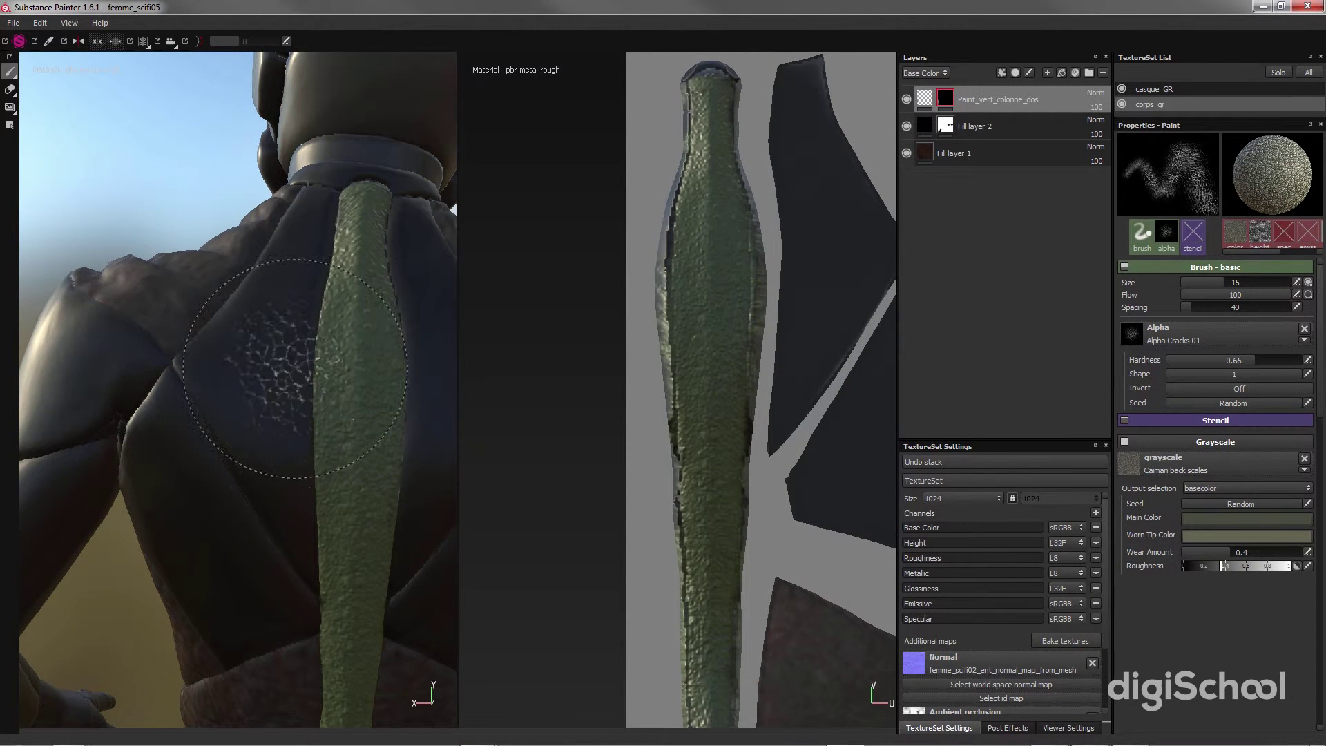
- Brush the Caiman back scales grayscale onto the layer mask with the size 15 leather brush, from the neck to the lower back
{"action": "key", "text": "alt+q"}
{"action": "key", "text": "alt+q"}
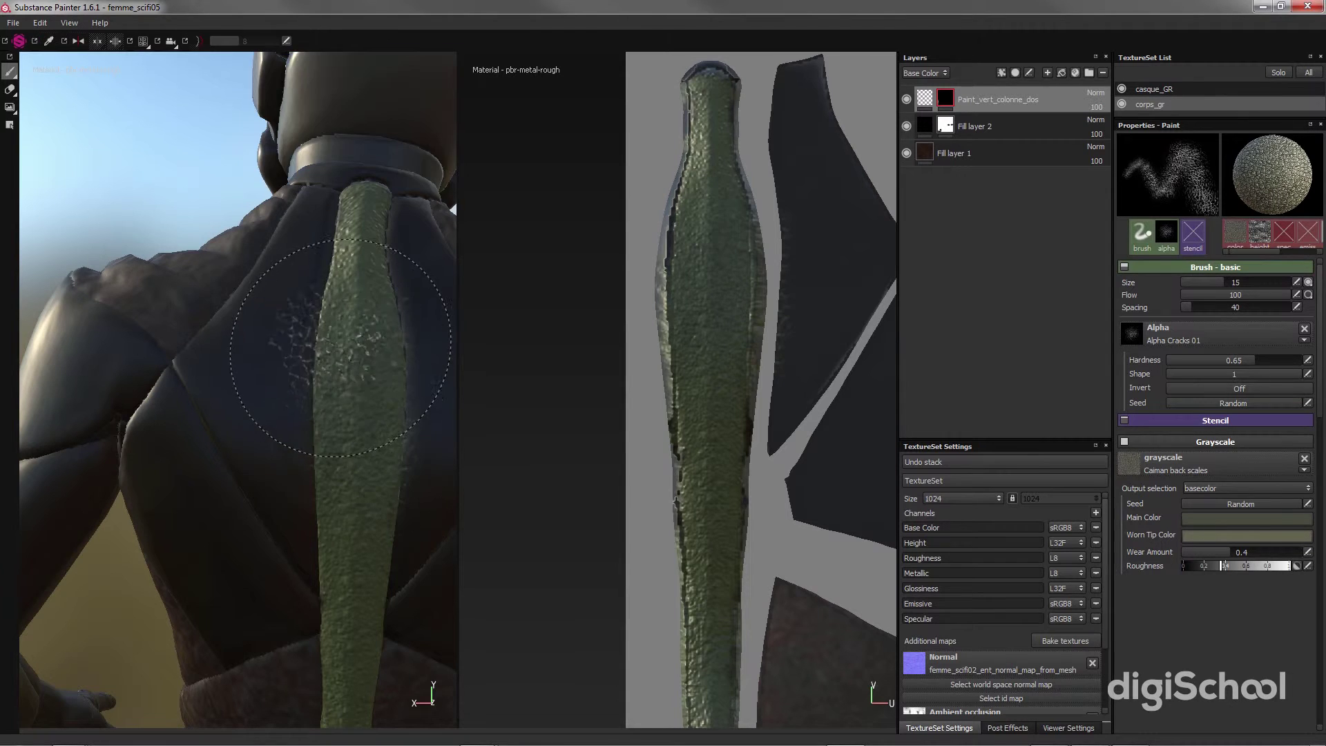
{"action": "key", "text": "alt+q"}
{"action": "key", "text": "alt+q"}
{"action": "mouse_move", "coordinate": [349, 349]}
{"action": "left_mouse_down"}
{"action": "mouse_move", "coordinate": [341, 297]}
{"action": "mouse_move", "coordinate": [370, 222]}
{"action": "mouse_move", "coordinate": [349, 252]}
{"action": "left_mouse_up"}
{"action": "key", "text": "alt+q"}
{"action": "key", "text": "alt+q"}
{"action": "key", "text": "alt+q"}
{"action": "key", "text": "alt+q"}
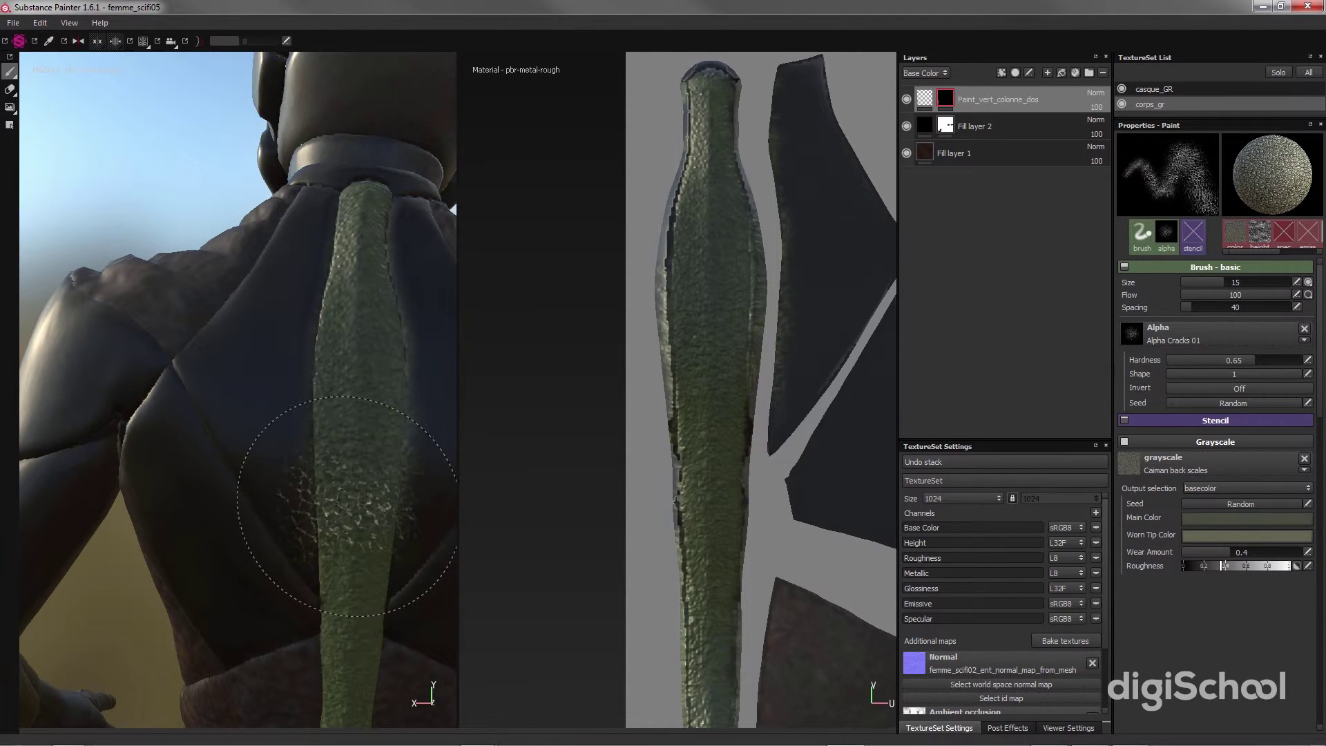
{"action": "key", "text": "alt+q"}
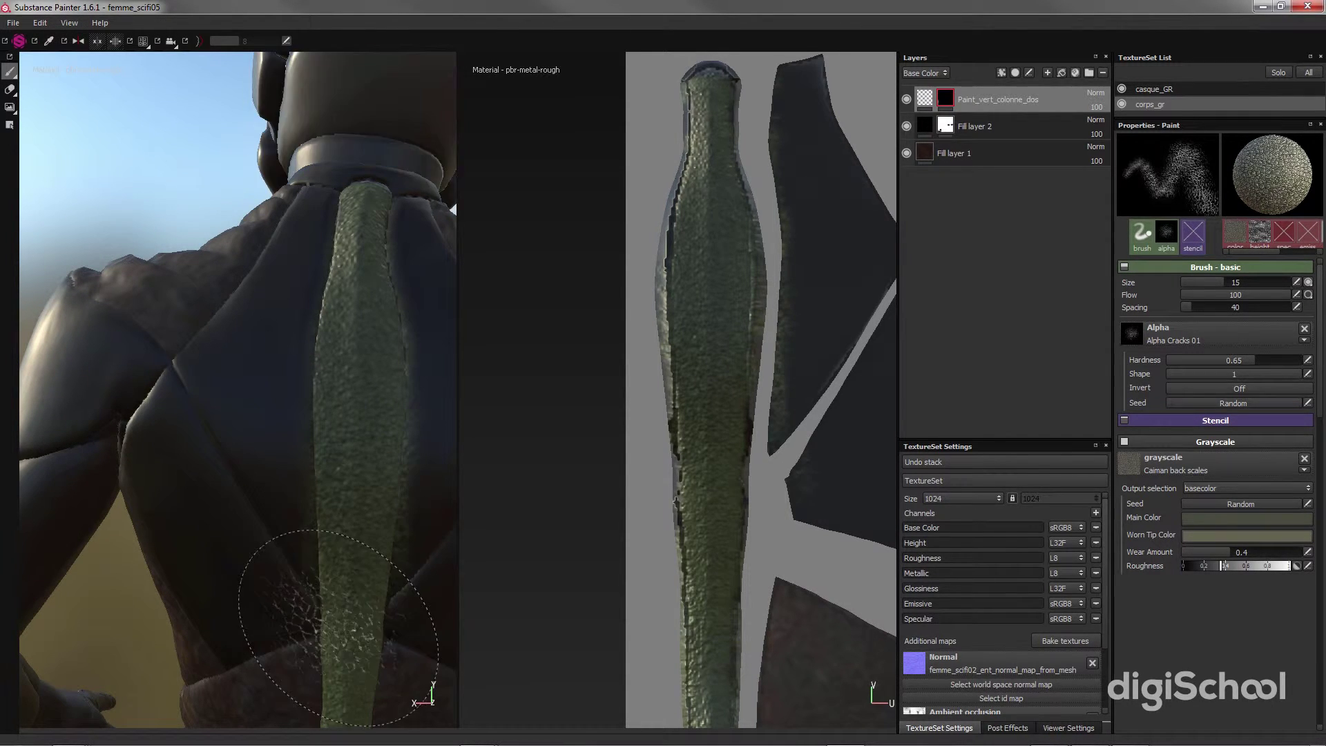
- Continue the leather brush strokes on the mask down to the spine strip's tip and rework the middle of the back
{"action": "left_click_drag", "start_coordinate": [350, 577], "coordinate": [357, 487], "text": "alt"}
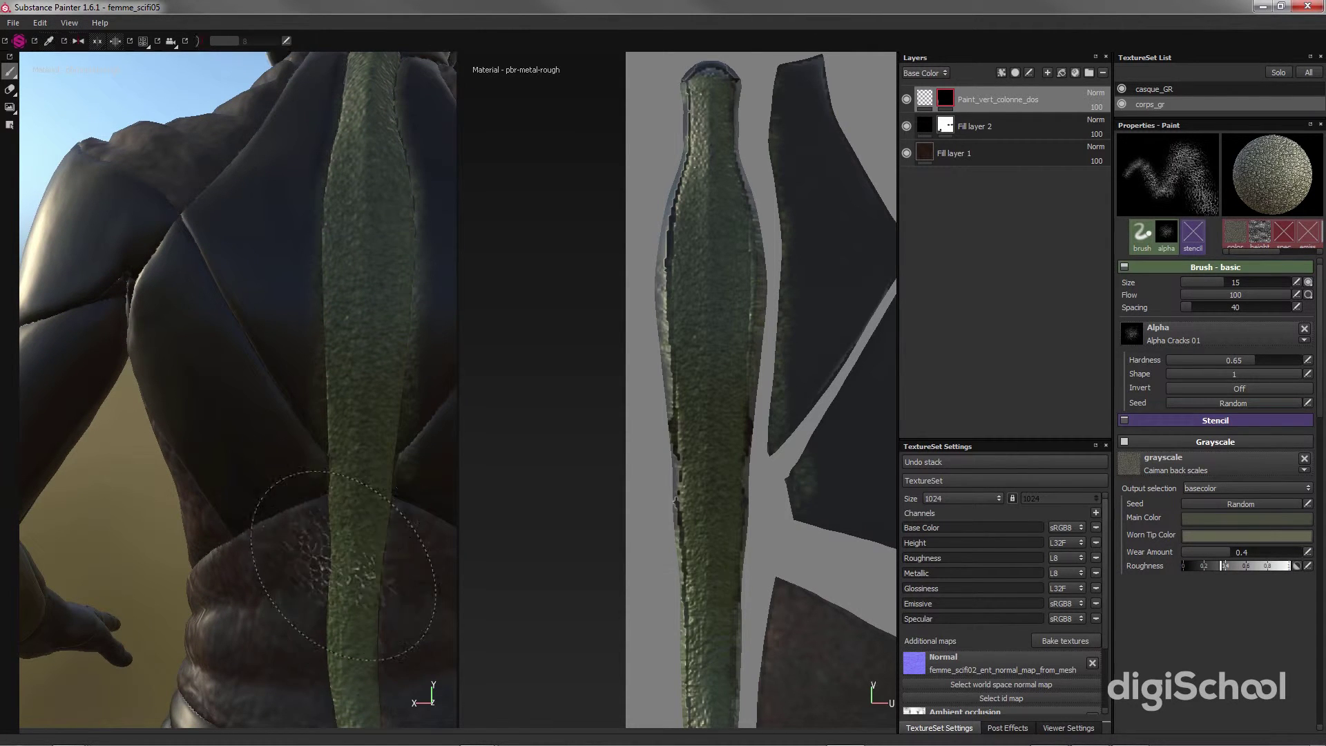
{"action": "left_click_drag", "start_coordinate": [339, 632], "coordinate": [355, 629], "text": "alt"}
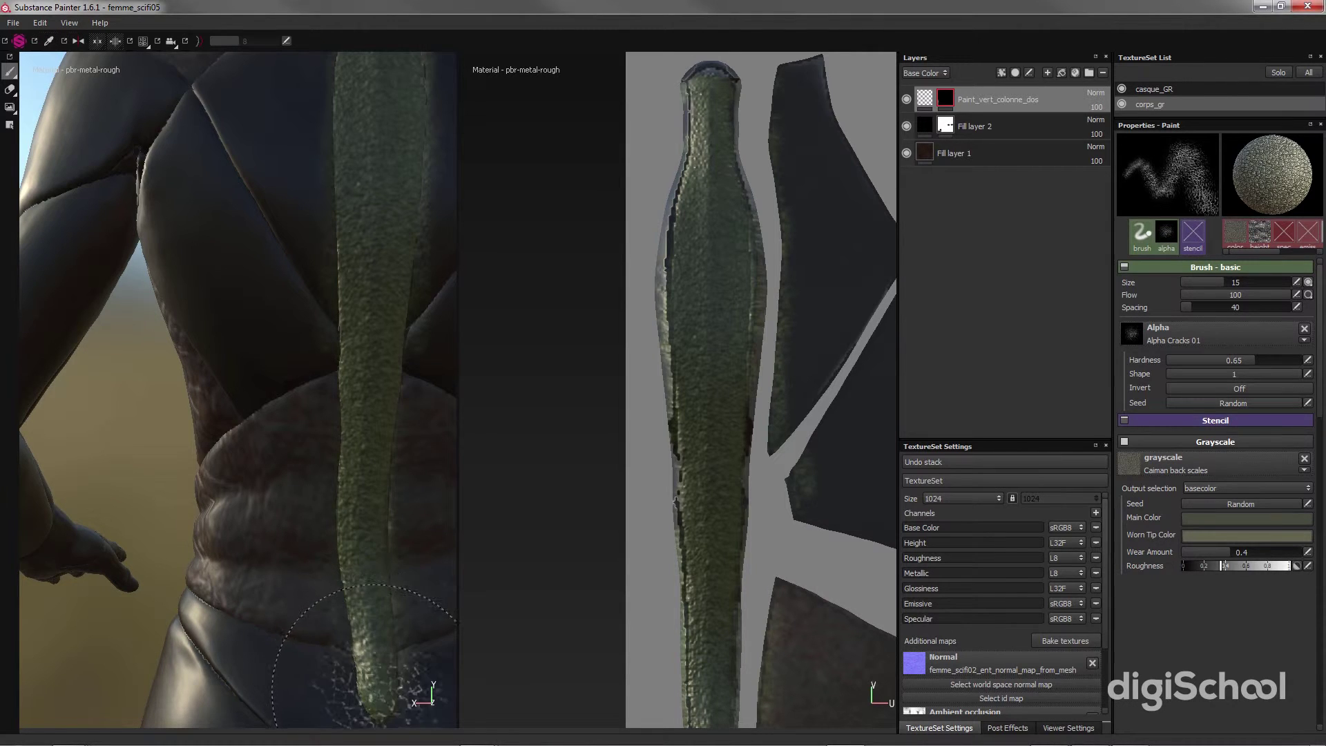
{"action": "left_click_drag", "start_coordinate": [386, 476], "coordinate": [366, 636], "text": "alt"}
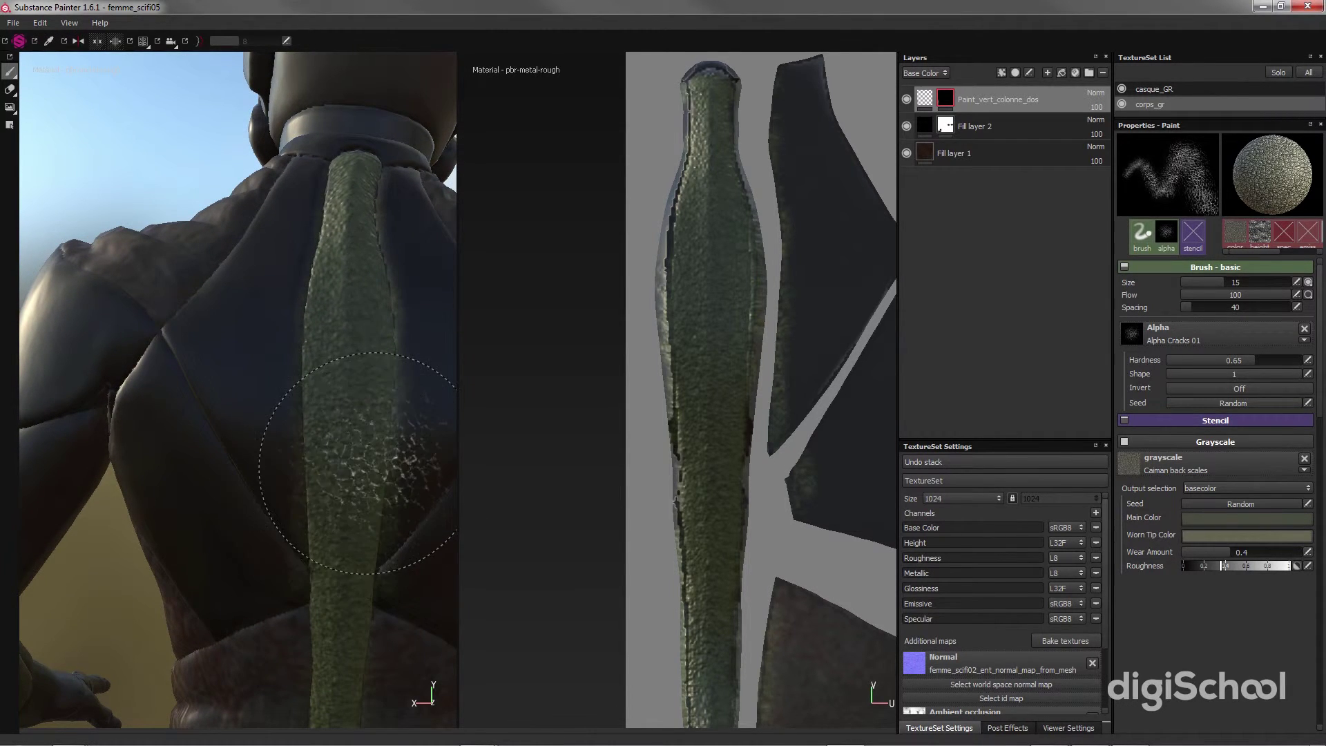
{"action": "key", "text": "ctrl"}
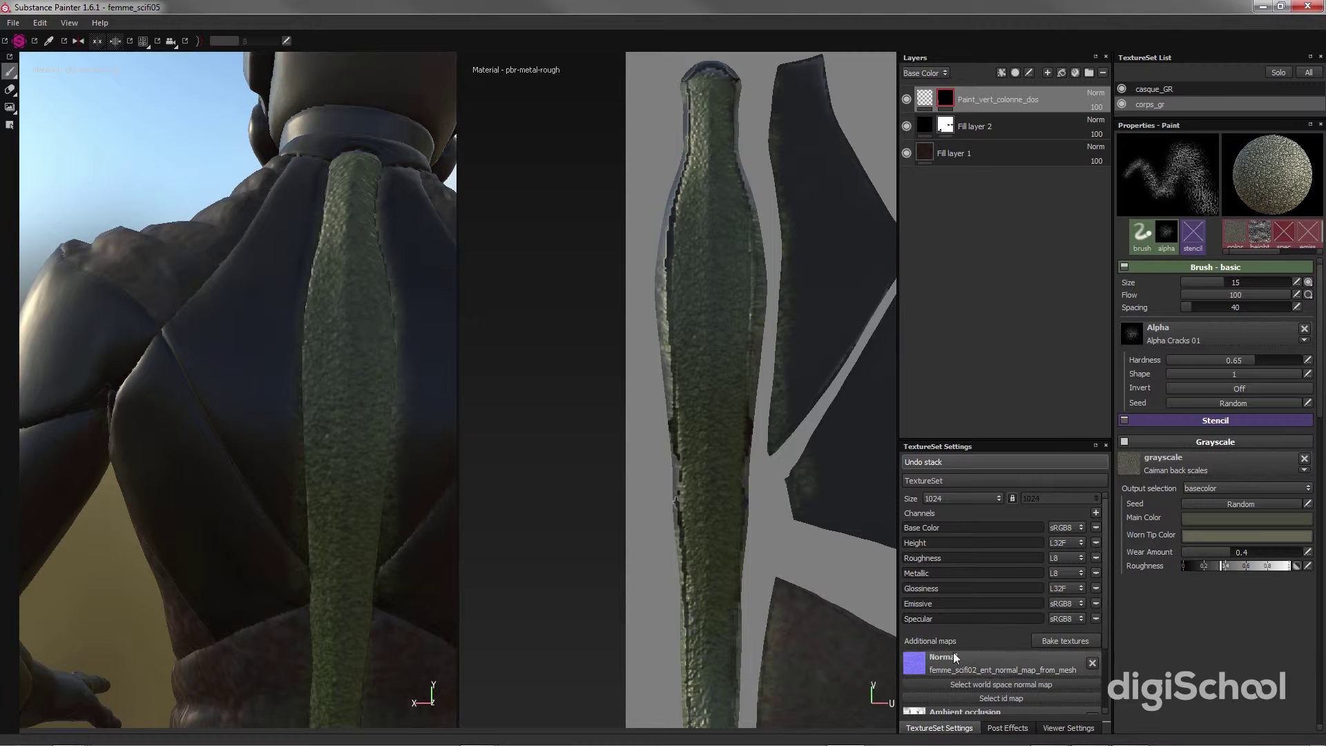
- Step back through the undo history to the state before the leather brush strokes, restoring the plain green spine strip
{"action": "left_click", "coordinate": [937, 461]}
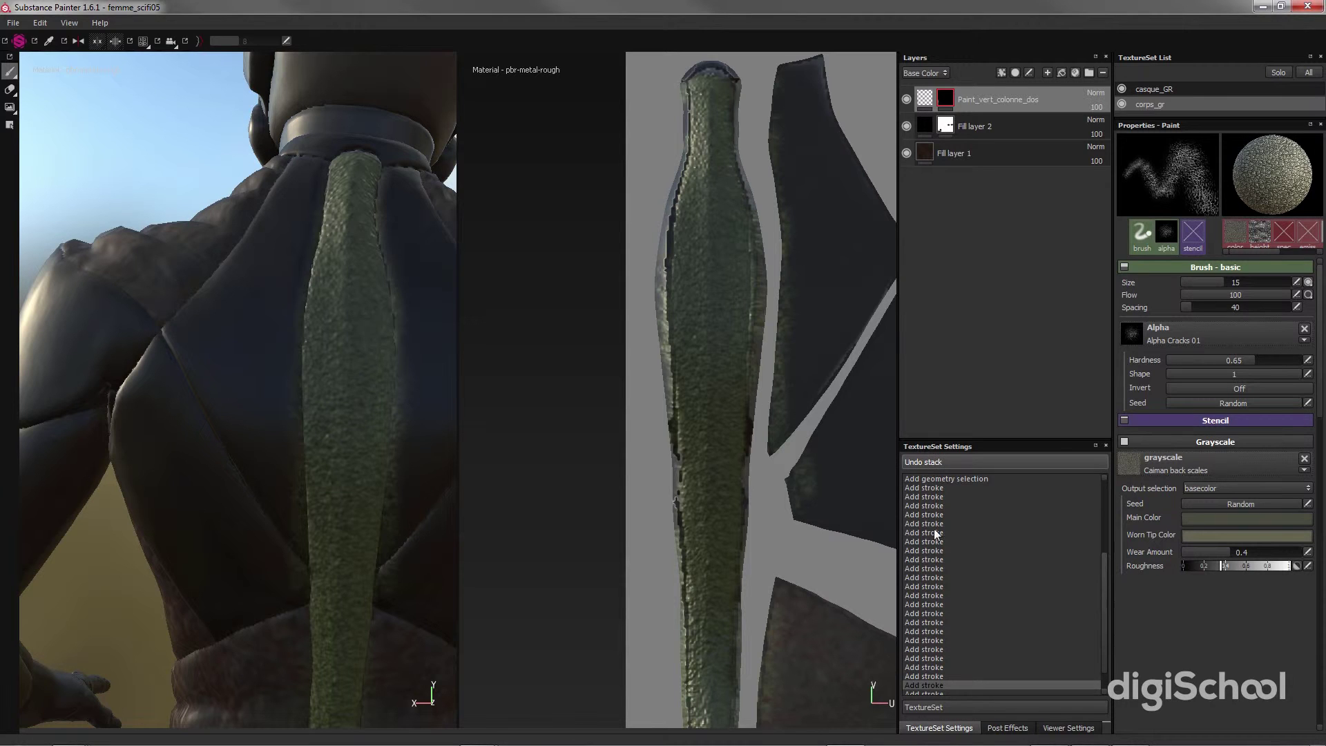
{"action": "left_click", "coordinate": [932, 489]}
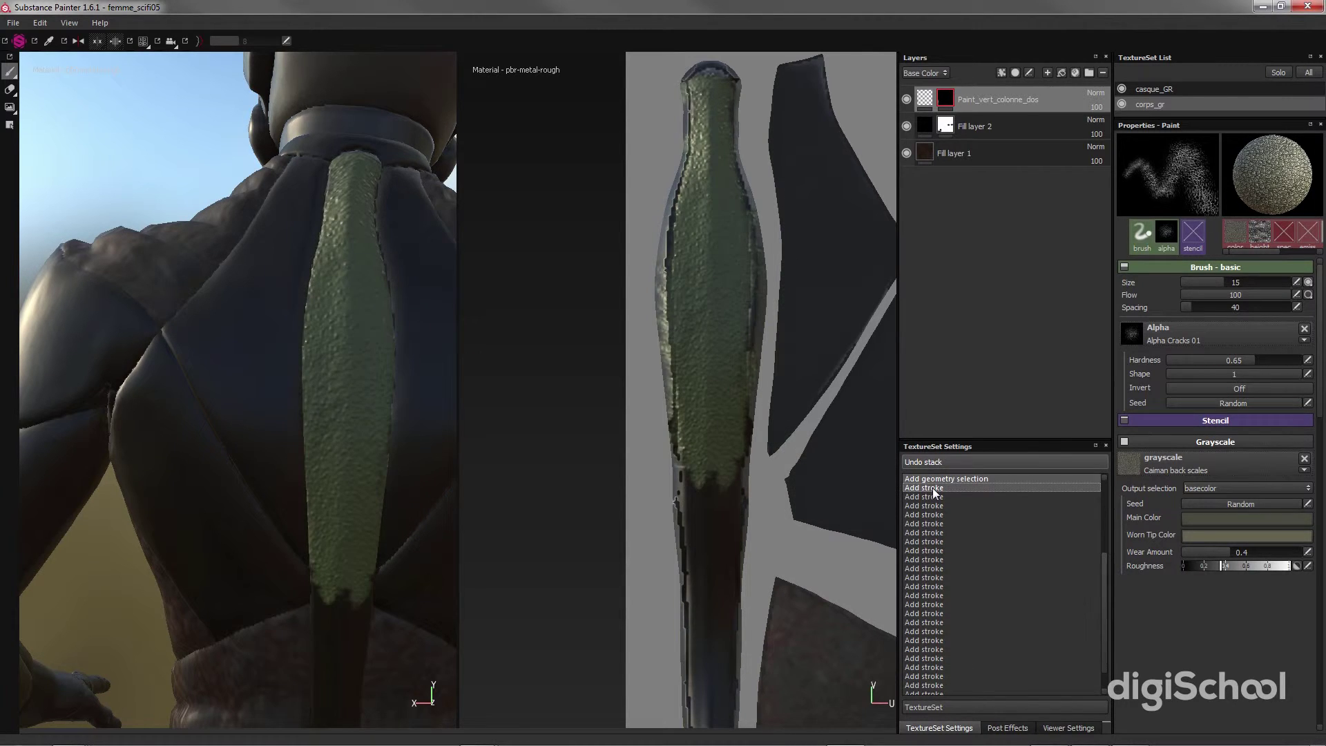
{"action": "left_click", "coordinate": [934, 523]}
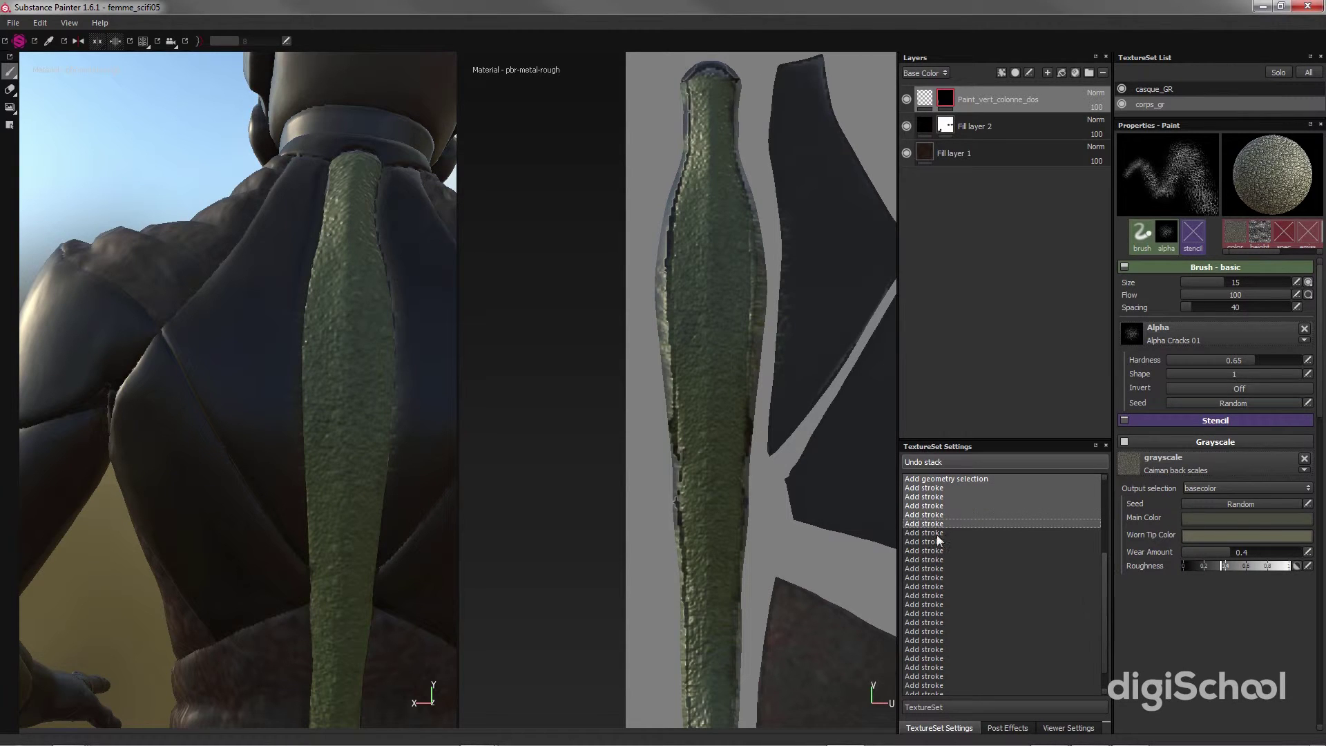
{"action": "left_click", "coordinate": [938, 515]}
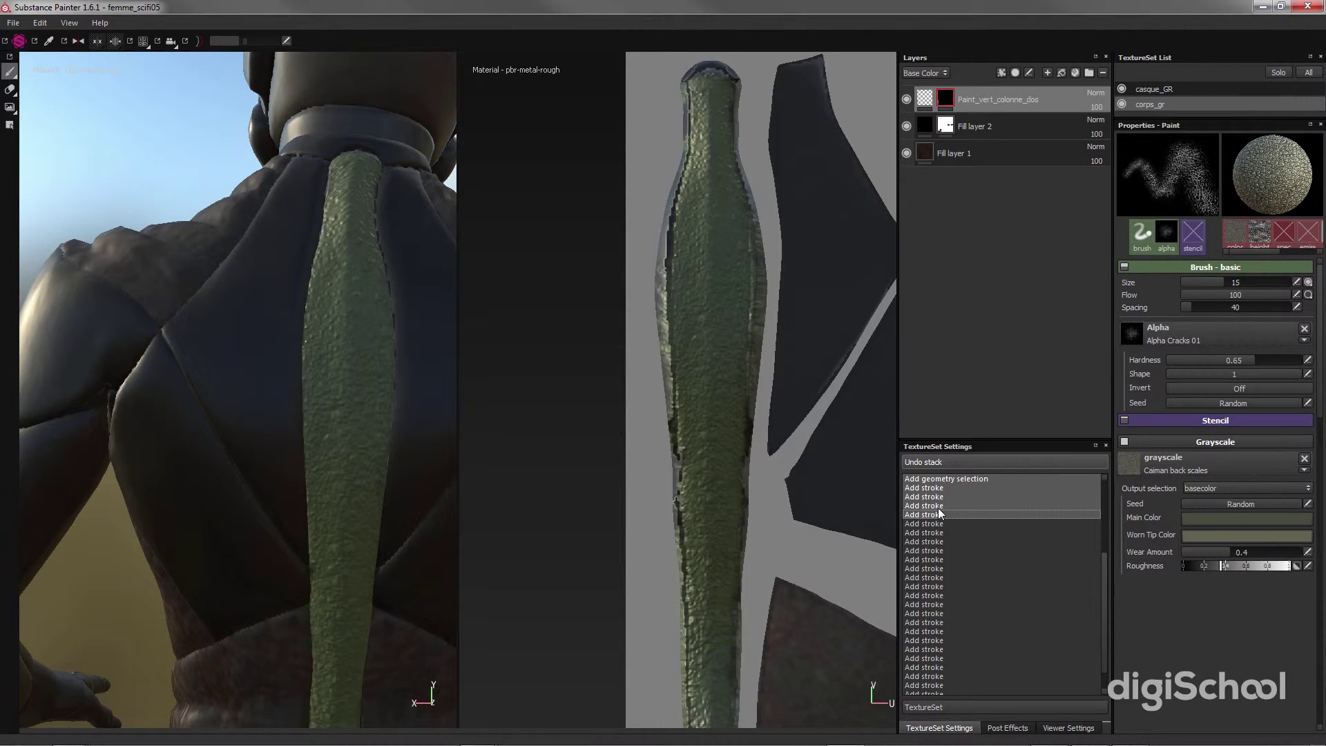
{"action": "left_click", "coordinate": [938, 507]}
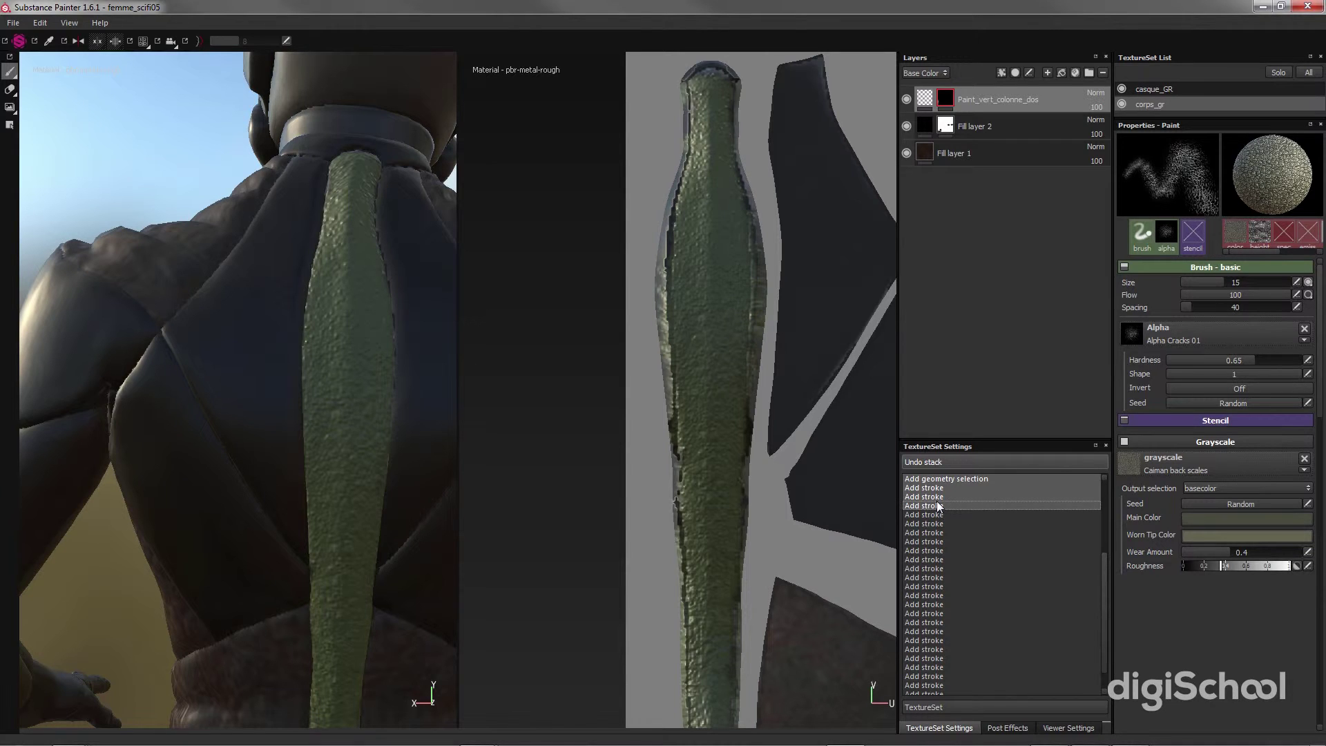
{"action": "left_click", "coordinate": [935, 497]}
{"action": "left_click", "coordinate": [943, 705]}
{"action": "mouse_move", "coordinate": [390, 526]}
{"action": "middle_mouse_down", "text": "alt"}
{"action": "mouse_move", "coordinate": [384, 275]}
{"action": "mouse_move", "coordinate": [389, 541]}
{"action": "middle_mouse_up", "text": "alt"}
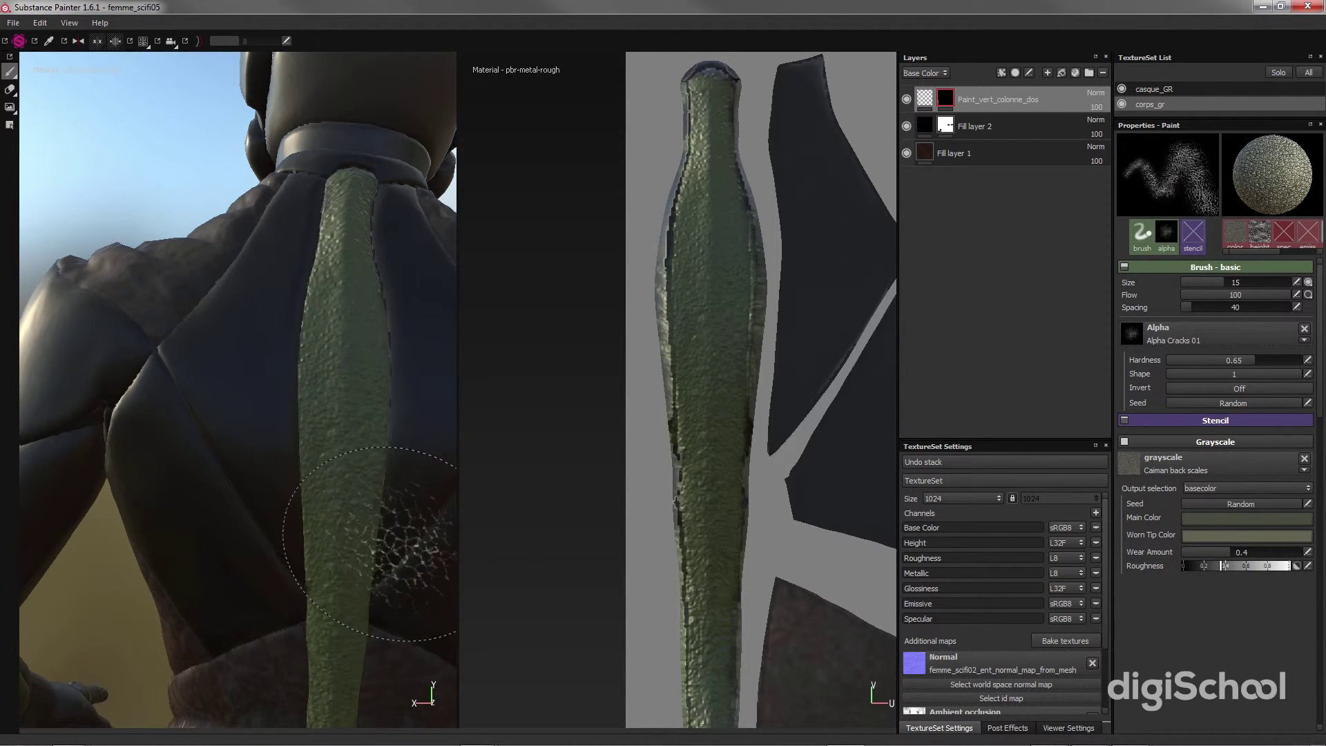
- Select the paint content of Paint_vert_colonne_dos and load the leather brush with the Alpha Cracks 01 alpha at size 15
{"action": "left_click", "coordinate": [926, 100]}
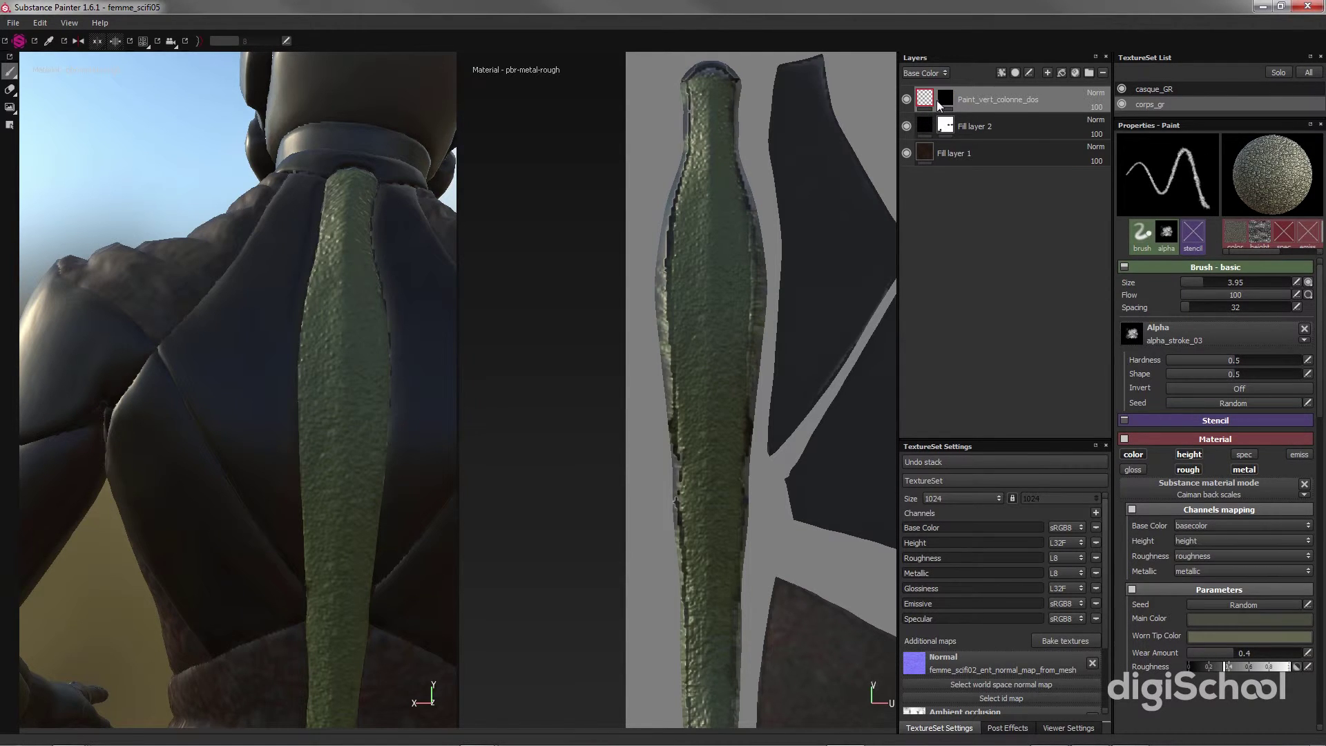
{"action": "mouse_move", "coordinate": [929, 101]}
{"action": "left_click_drag", "start_coordinate": [1203, 284], "coordinate": [1229, 284]}
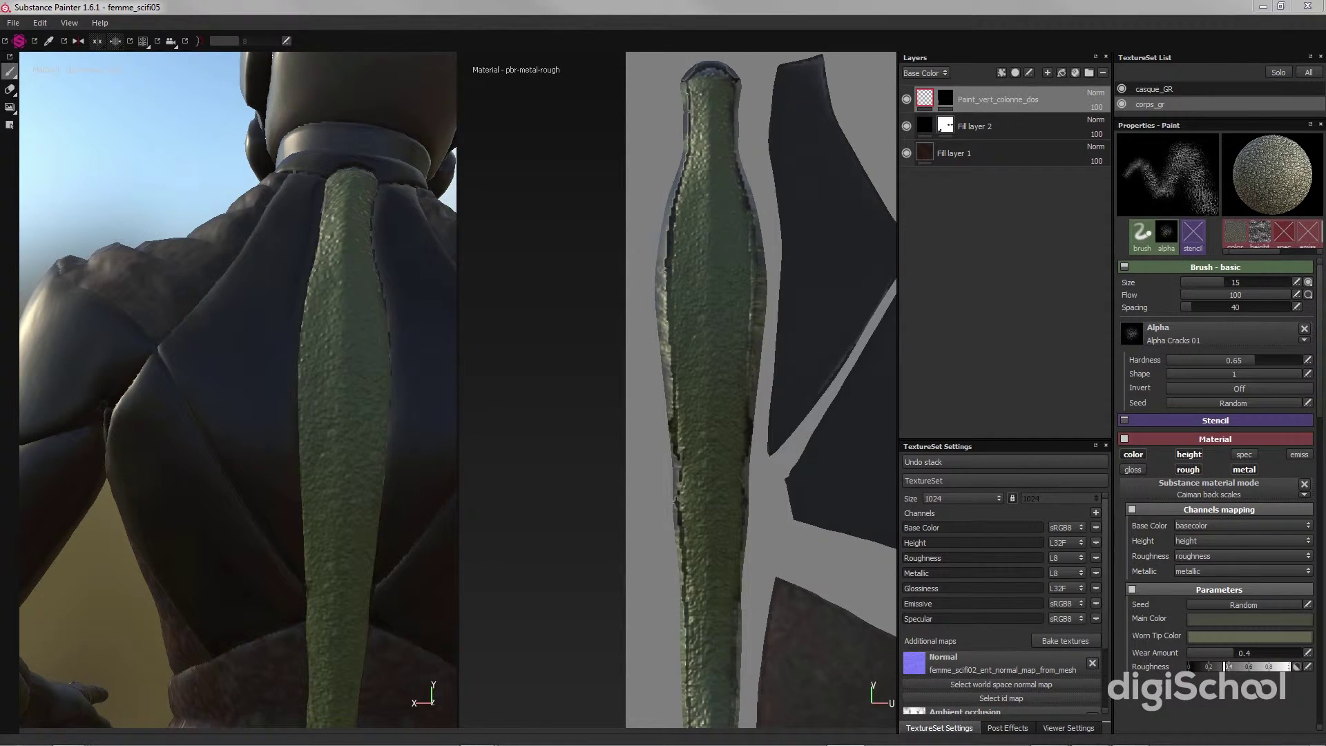
- Brush the Caiman back scales material over the spine strip with the leather brush, from the neck down to the tip
{"action": "mouse_move", "coordinate": [359, 325]}
{"action": "left_mouse_down"}
{"action": "mouse_move", "coordinate": [297, 290]}
{"action": "mouse_move", "coordinate": [337, 298]}
{"action": "mouse_move", "coordinate": [314, 304]}
{"action": "mouse_move", "coordinate": [328, 359]}
{"action": "mouse_move", "coordinate": [304, 386]}
{"action": "mouse_move", "coordinate": [343, 440]}
{"action": "mouse_move", "coordinate": [314, 332]}
{"action": "mouse_move", "coordinate": [343, 263]}
{"action": "left_mouse_up"}
{"action": "left_click", "coordinate": [342, 262]}
{"action": "left_click", "coordinate": [341, 260]}
{"action": "left_click", "coordinate": [347, 219]}
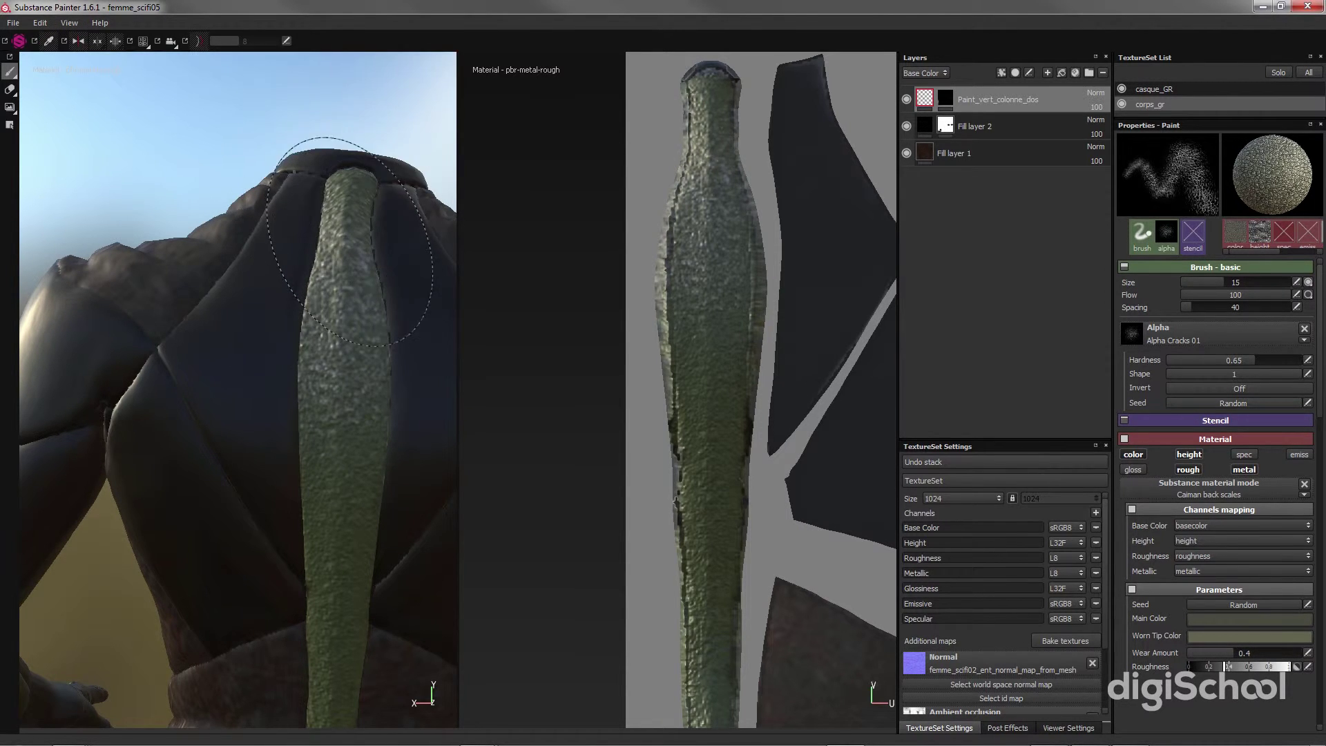
{"action": "left_click", "coordinate": [346, 381]}
{"action": "left_click", "coordinate": [343, 499]}
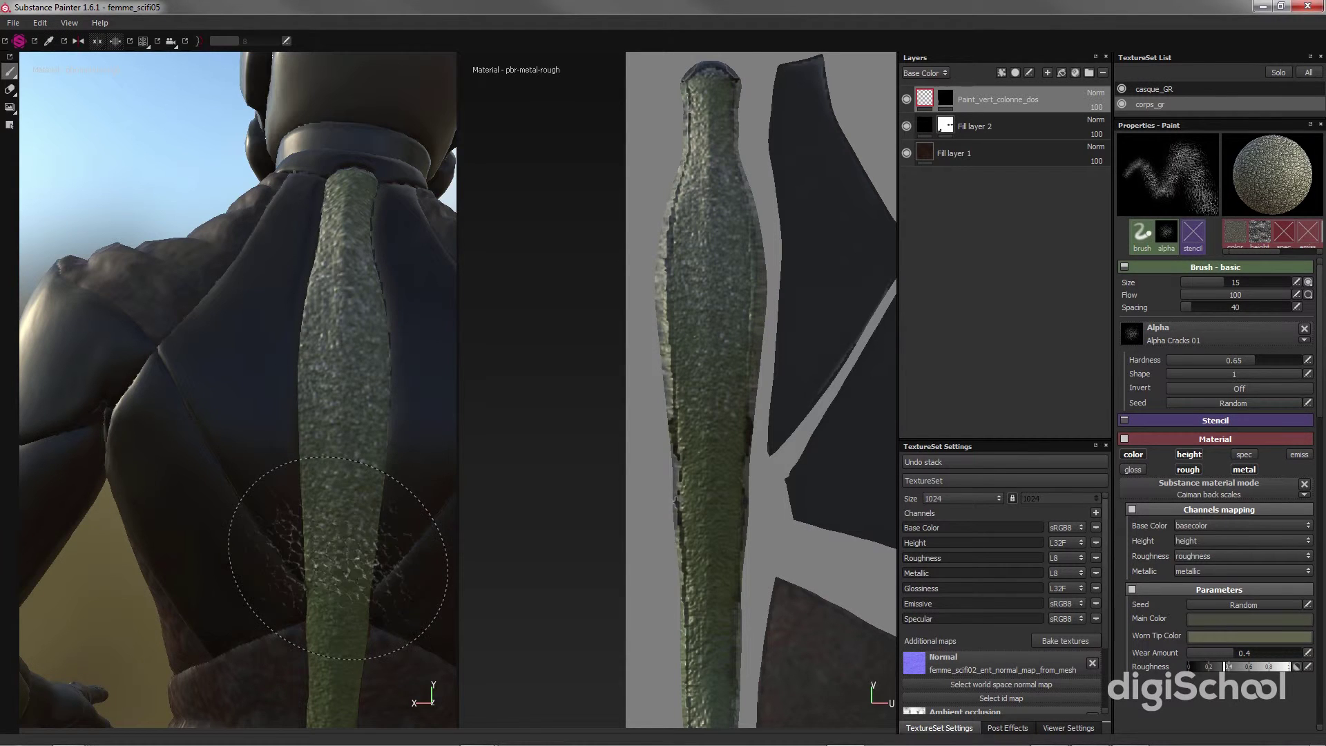
{"action": "middle_click_drag", "start_coordinate": [360, 466], "coordinate": [359, 283], "text": "alt"}
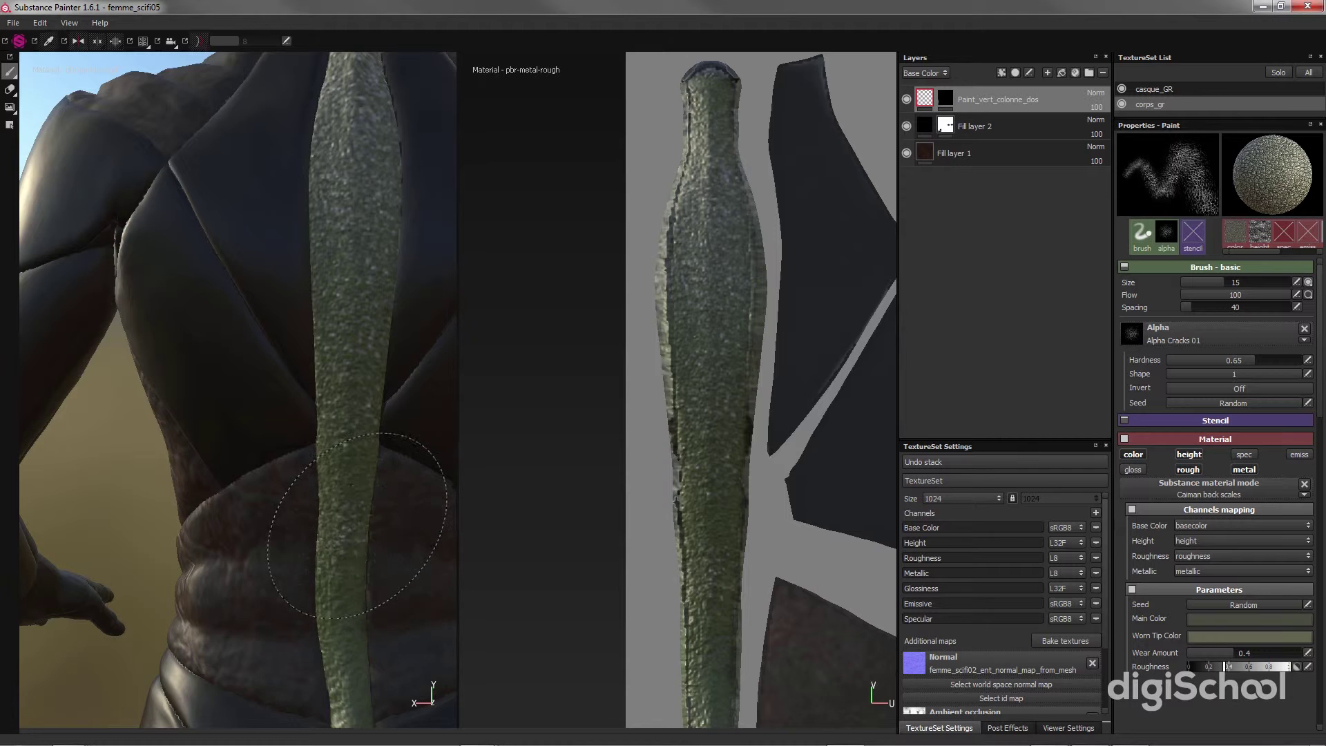
{"action": "left_click_drag", "start_coordinate": [364, 533], "coordinate": [366, 387], "text": "alt"}
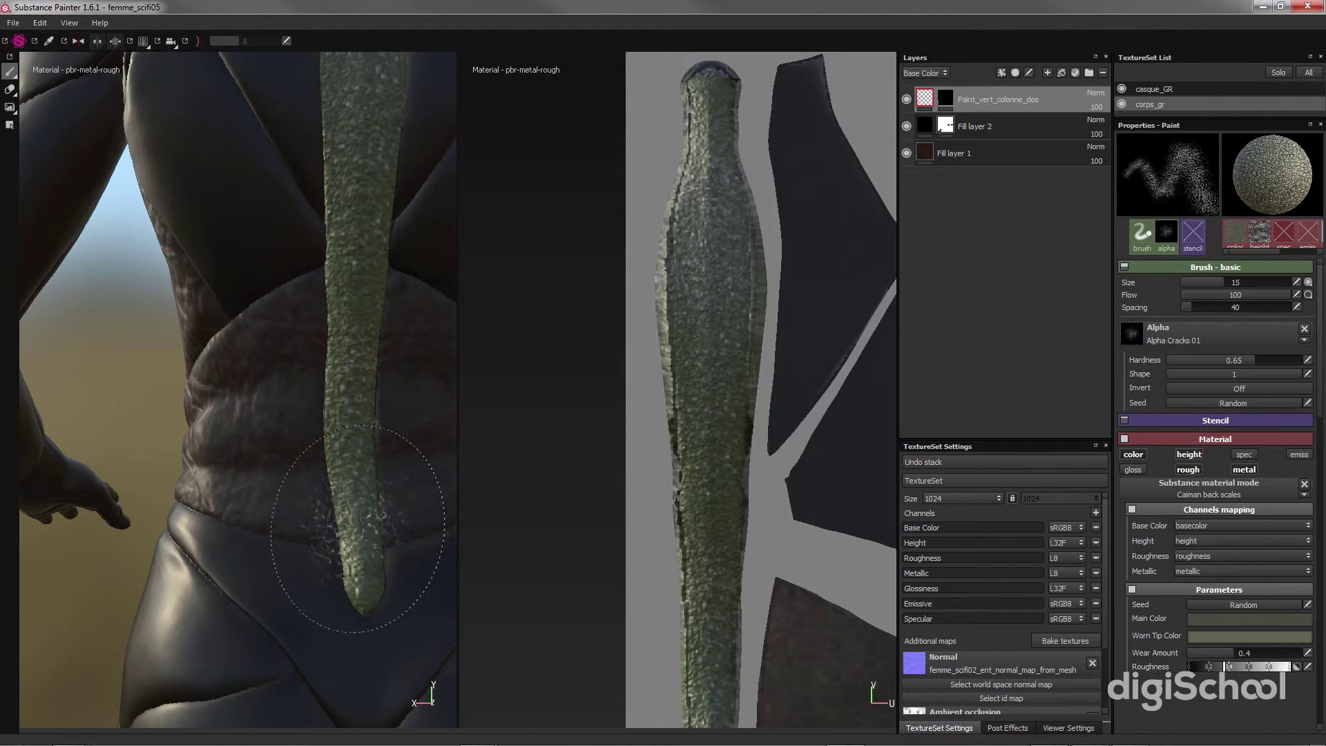
{"action": "middle_click_drag", "start_coordinate": [394, 366], "coordinate": [391, 697], "text": "alt"}
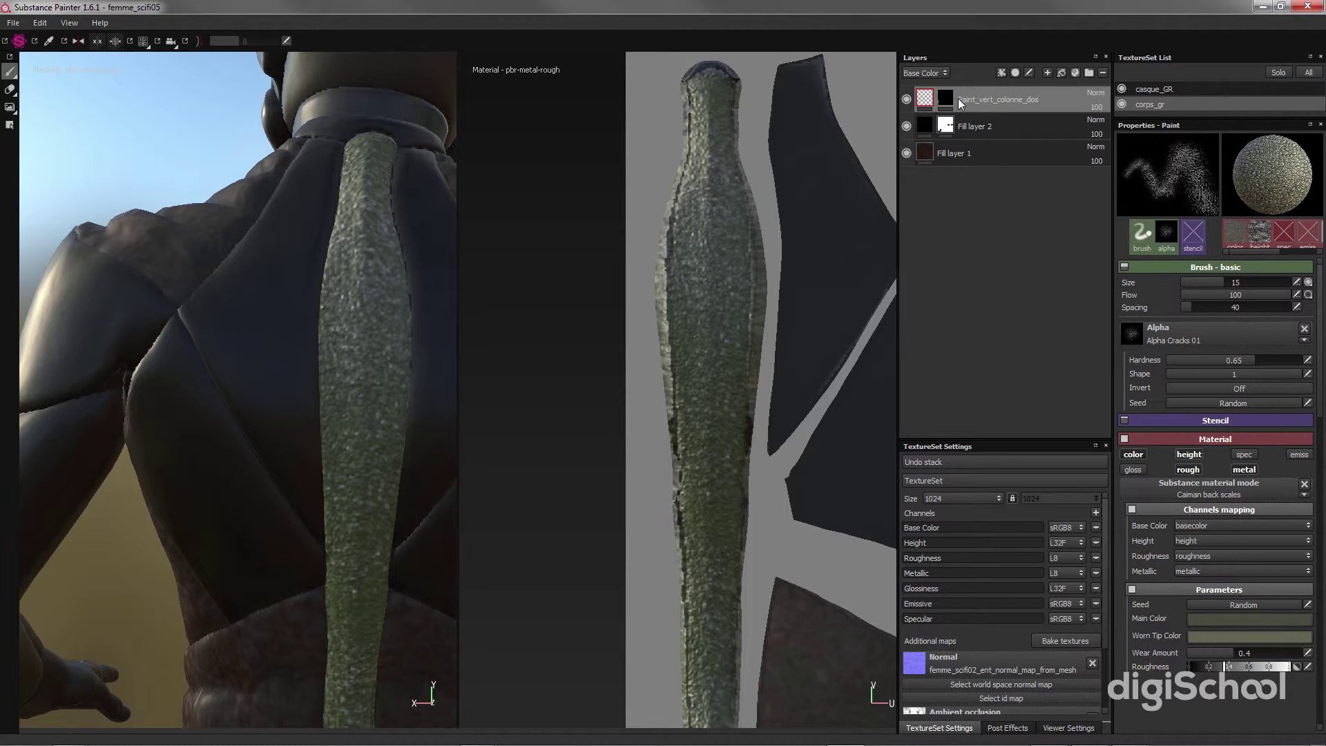
- Add a new paint layer on top of the stack and rename it paint_rouge
{"action": "left_click", "coordinate": [1049, 73]}
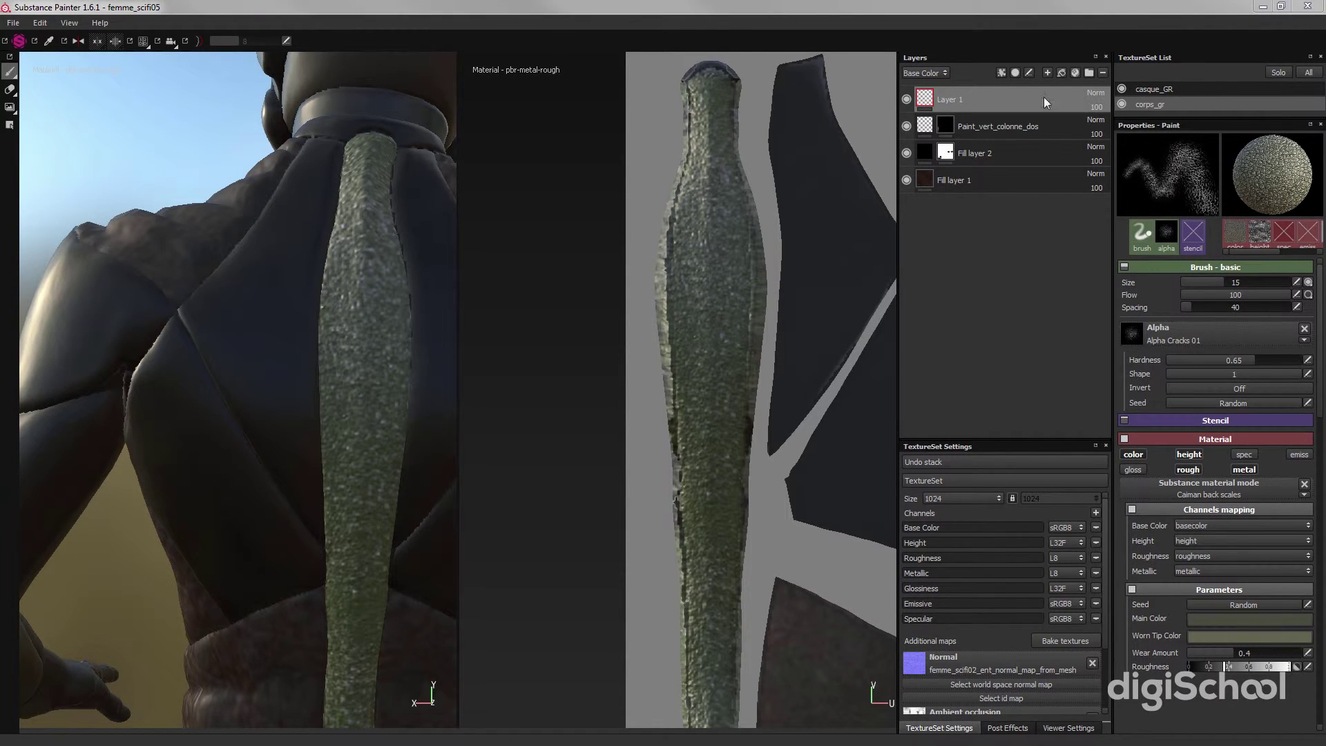
{"action": "right_click", "coordinate": [963, 101]}
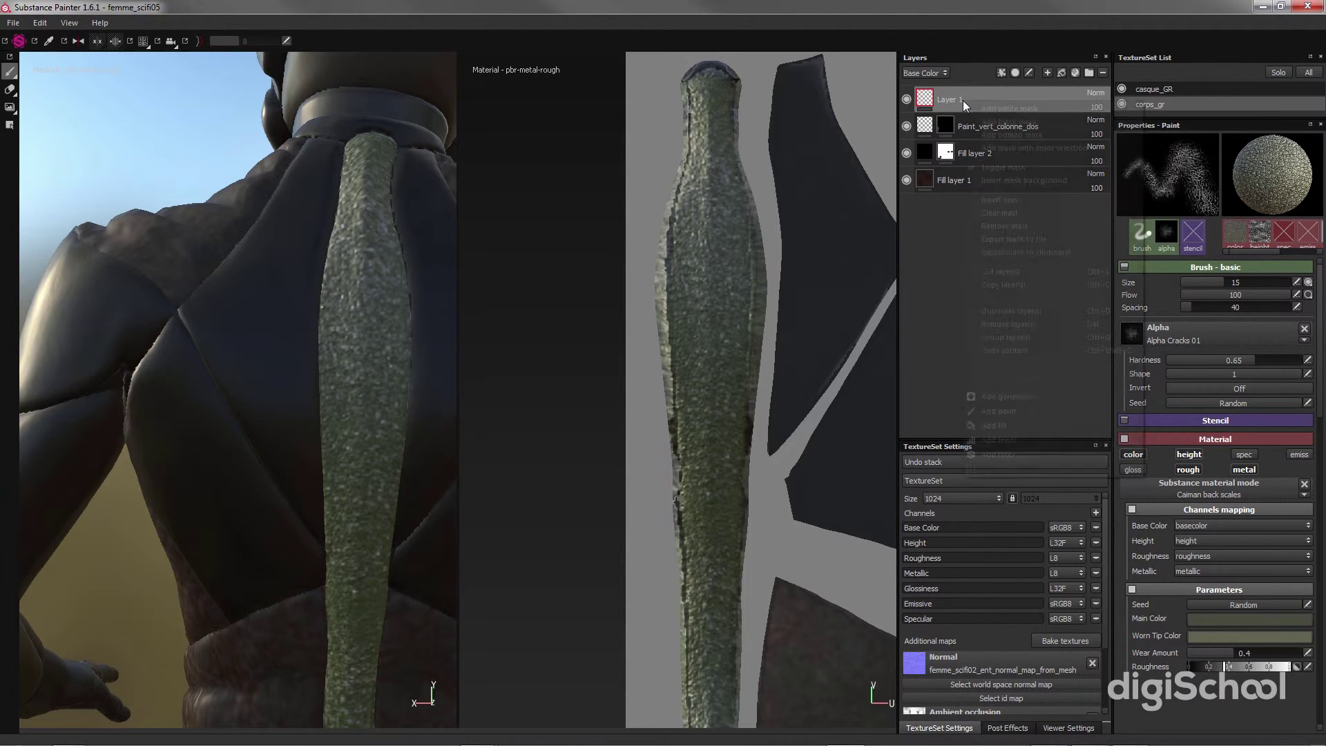
{"action": "left_click", "coordinate": [959, 98]}
{"action": "double_click", "coordinate": [958, 99]}
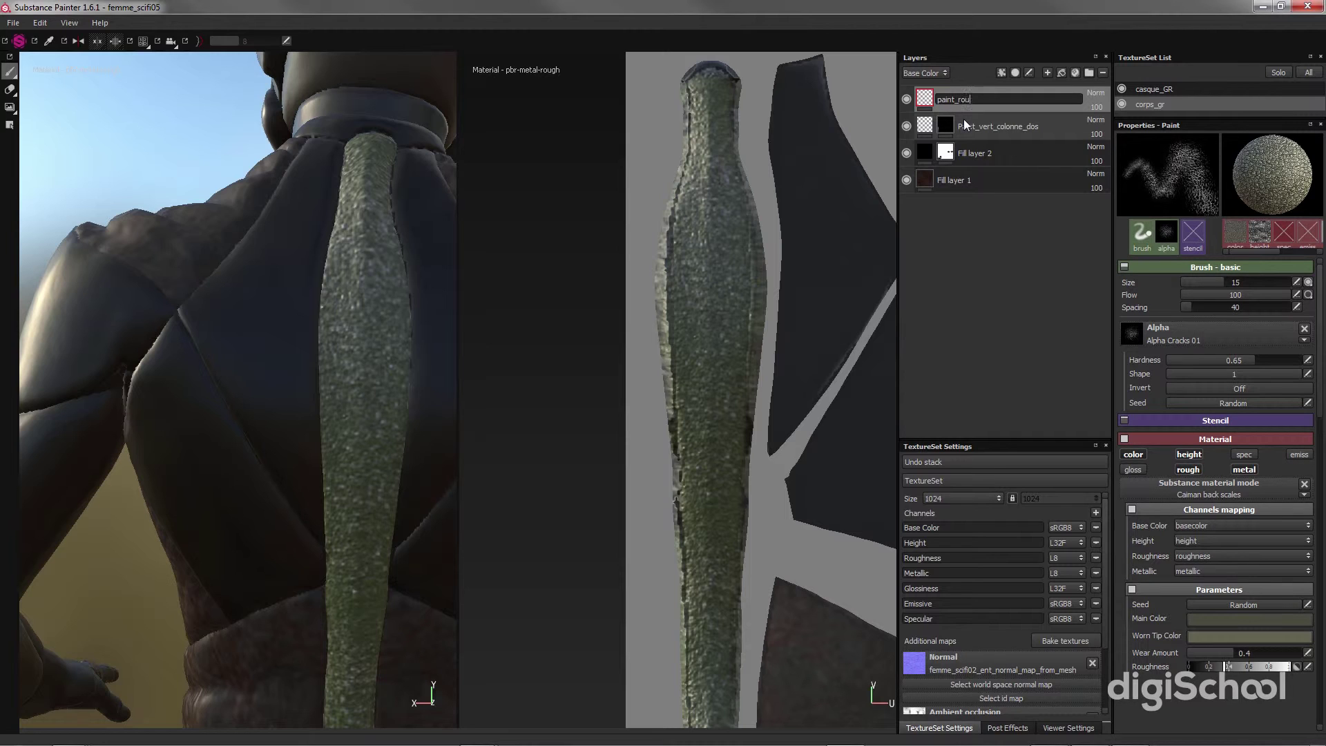
{"action": "key", "text": "Return"}
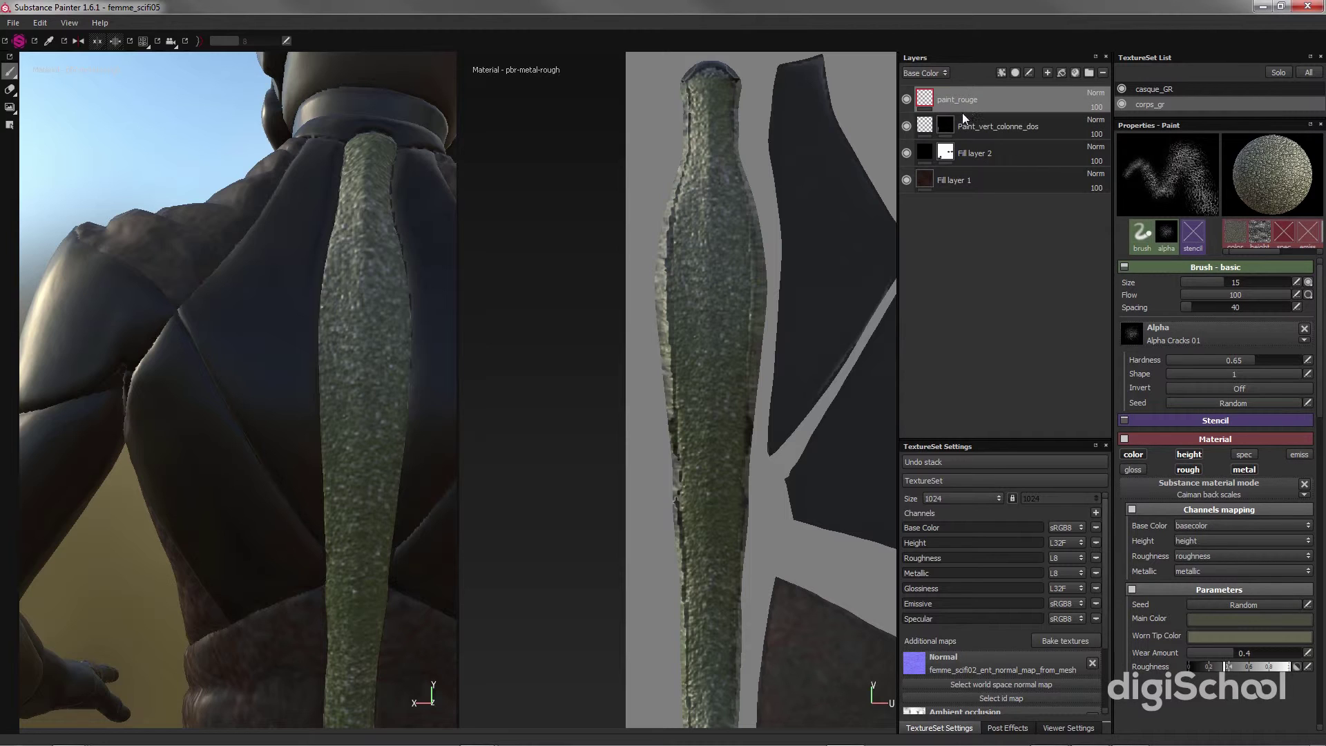
- Add a black mask to paint_rouge and reveal only the spine strip with a white polygon fill
{"action": "right_click", "coordinate": [1000, 99]}
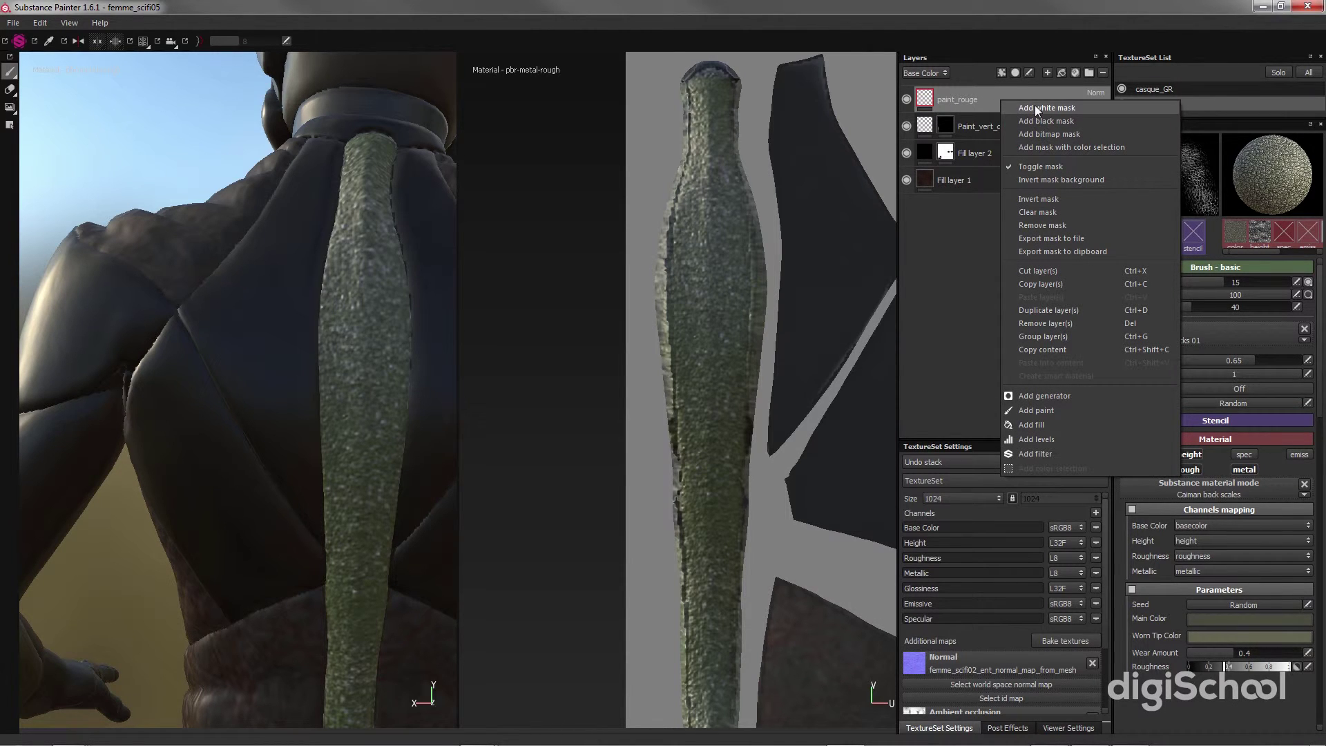
{"action": "left_click", "coordinate": [1033, 120]}
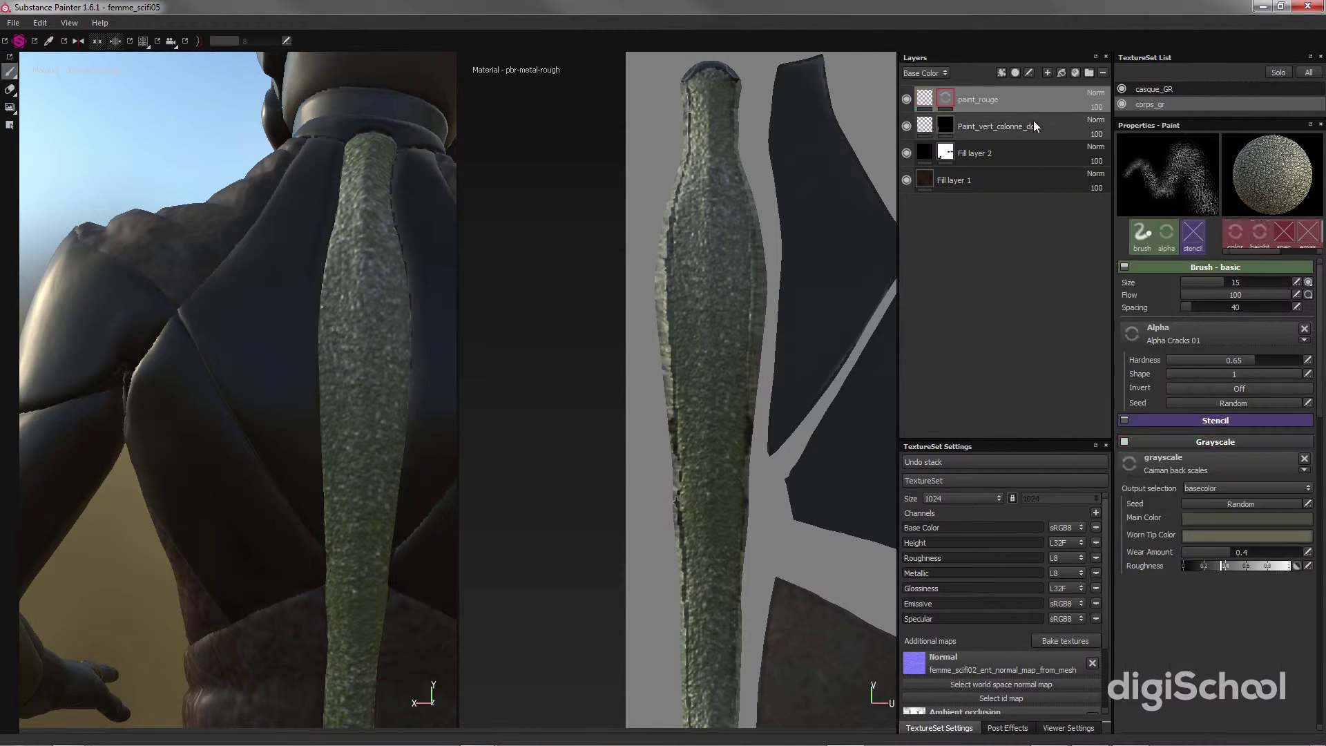
{"action": "left_click", "coordinate": [9, 125]}
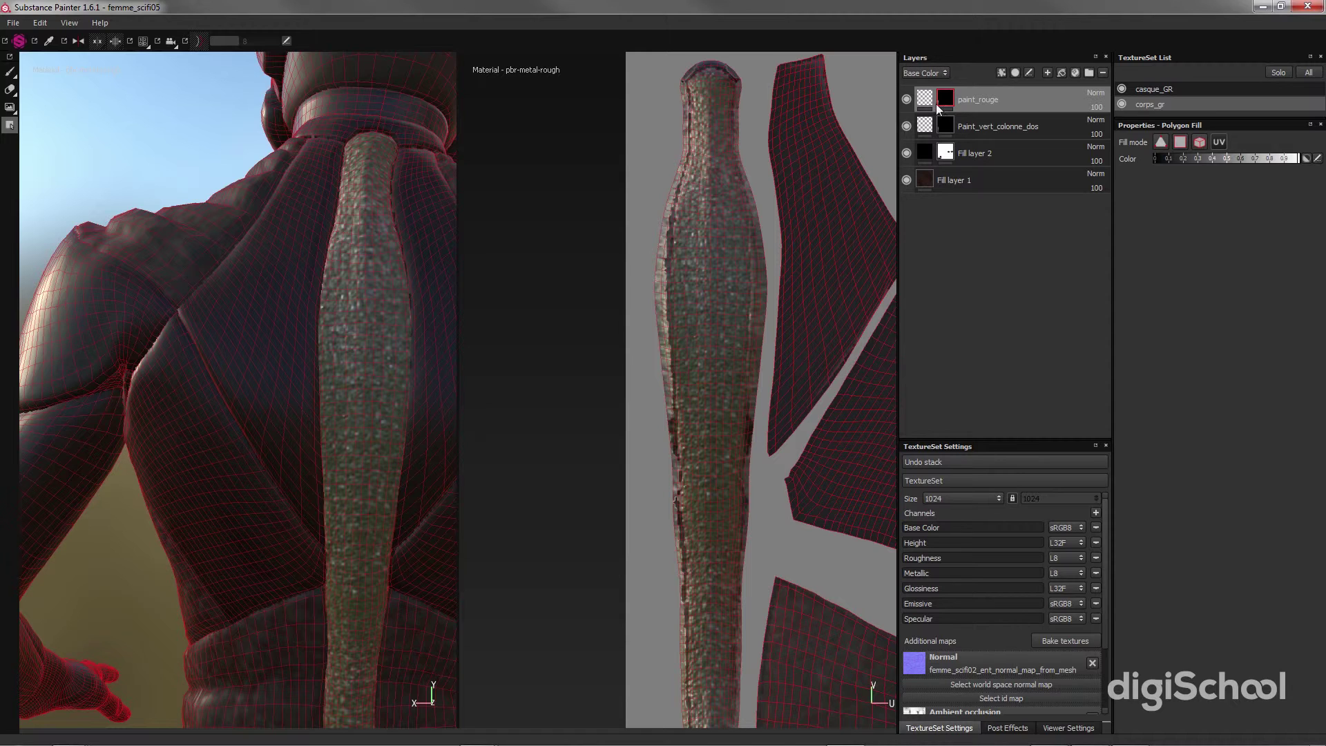
{"action": "mouse_move", "coordinate": [945, 103]}
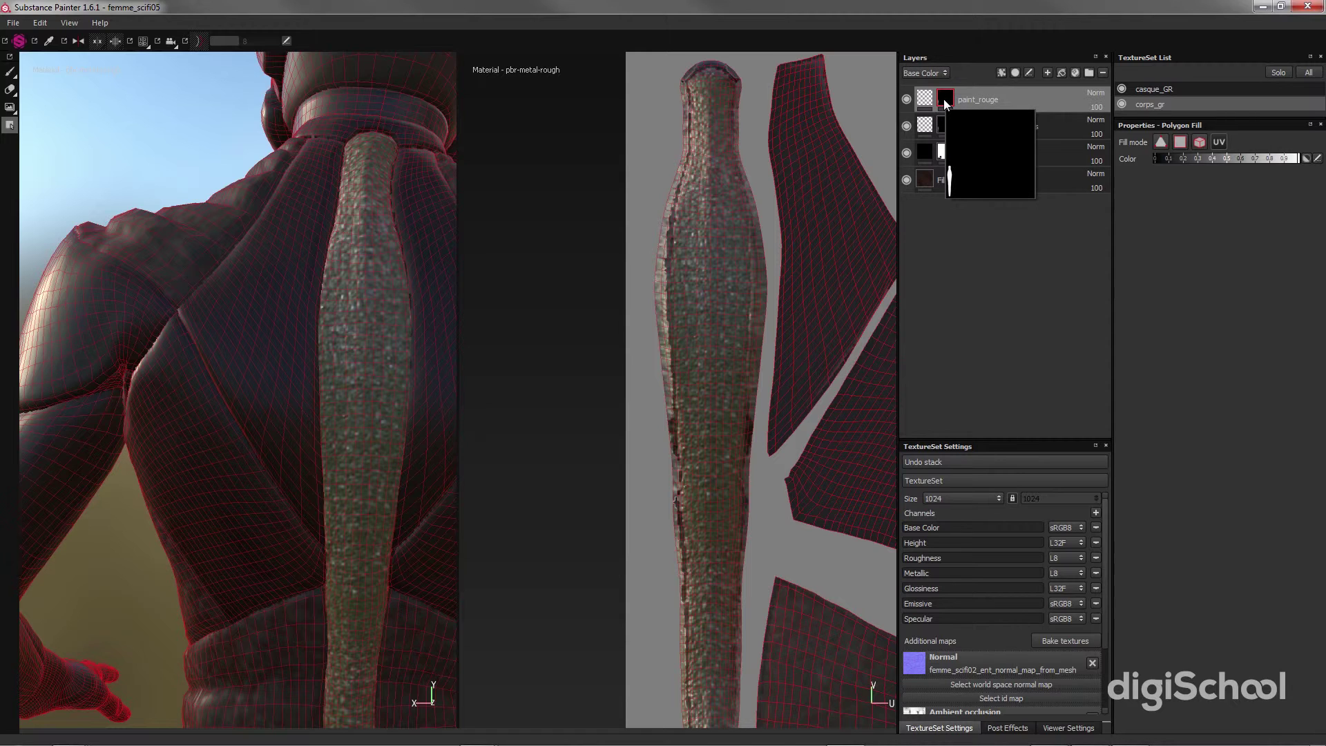
- Try to brush Crab shell with a wear amount of 0.63 onto the paint_rouge mask, and undo the stroke
{"action": "left_click", "coordinate": [9, 71]}
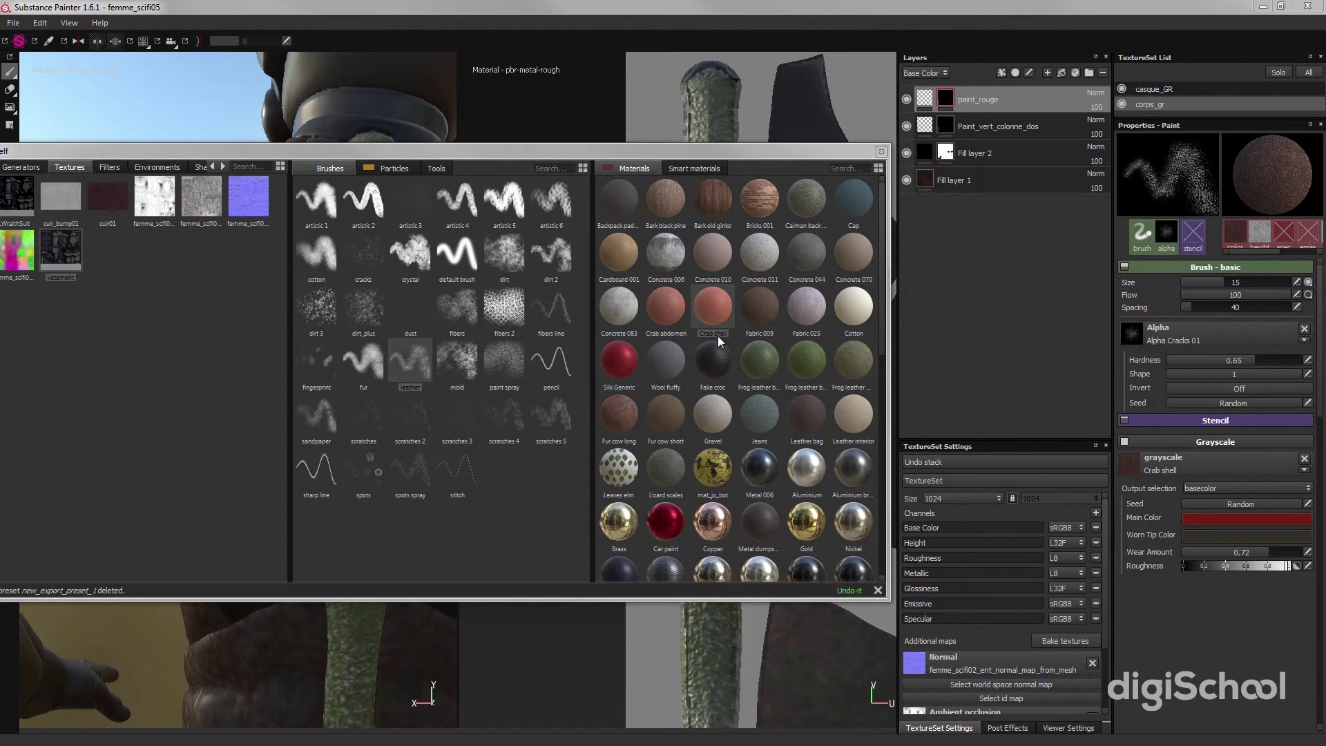
{"action": "left_click_drag", "start_coordinate": [507, 153], "coordinate": [1036, 290]}
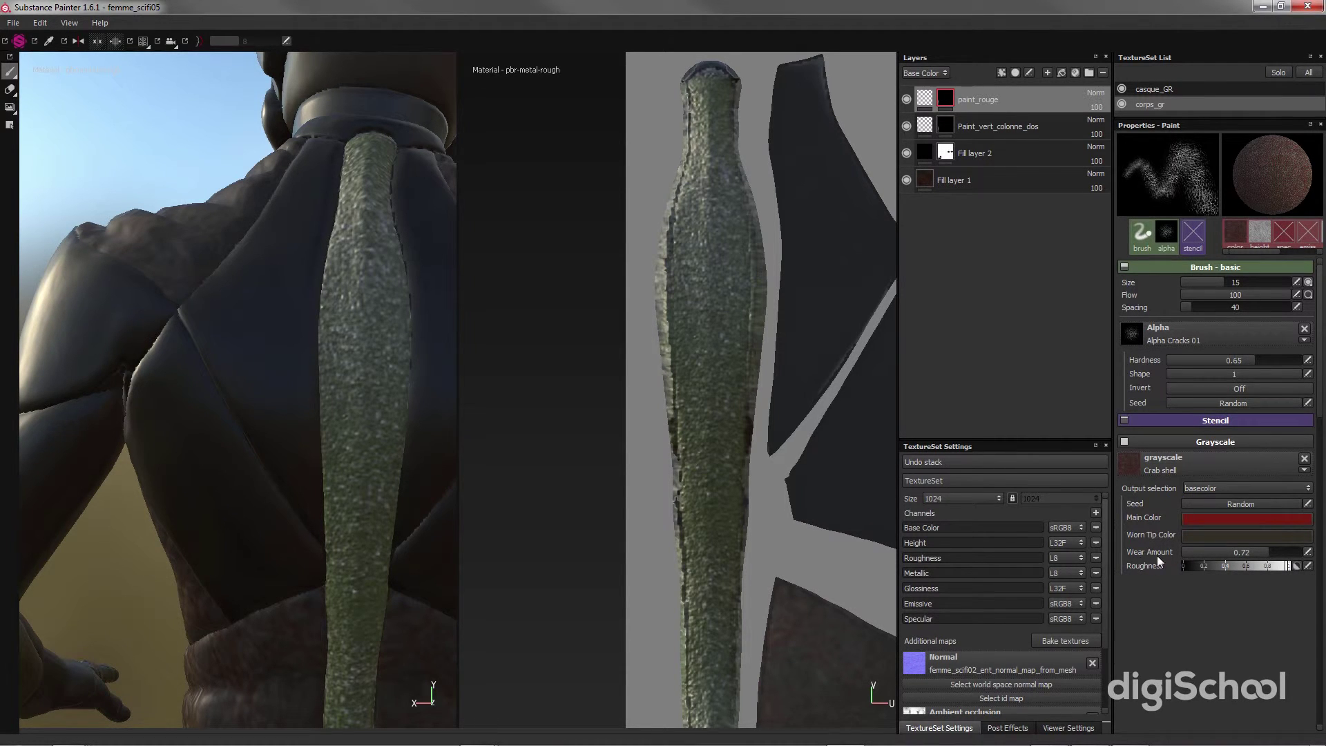
{"action": "left_click_drag", "start_coordinate": [1250, 549], "coordinate": [1234, 553]}
{"action": "left_click_drag", "start_coordinate": [1265, 558], "coordinate": [1196, 574]}
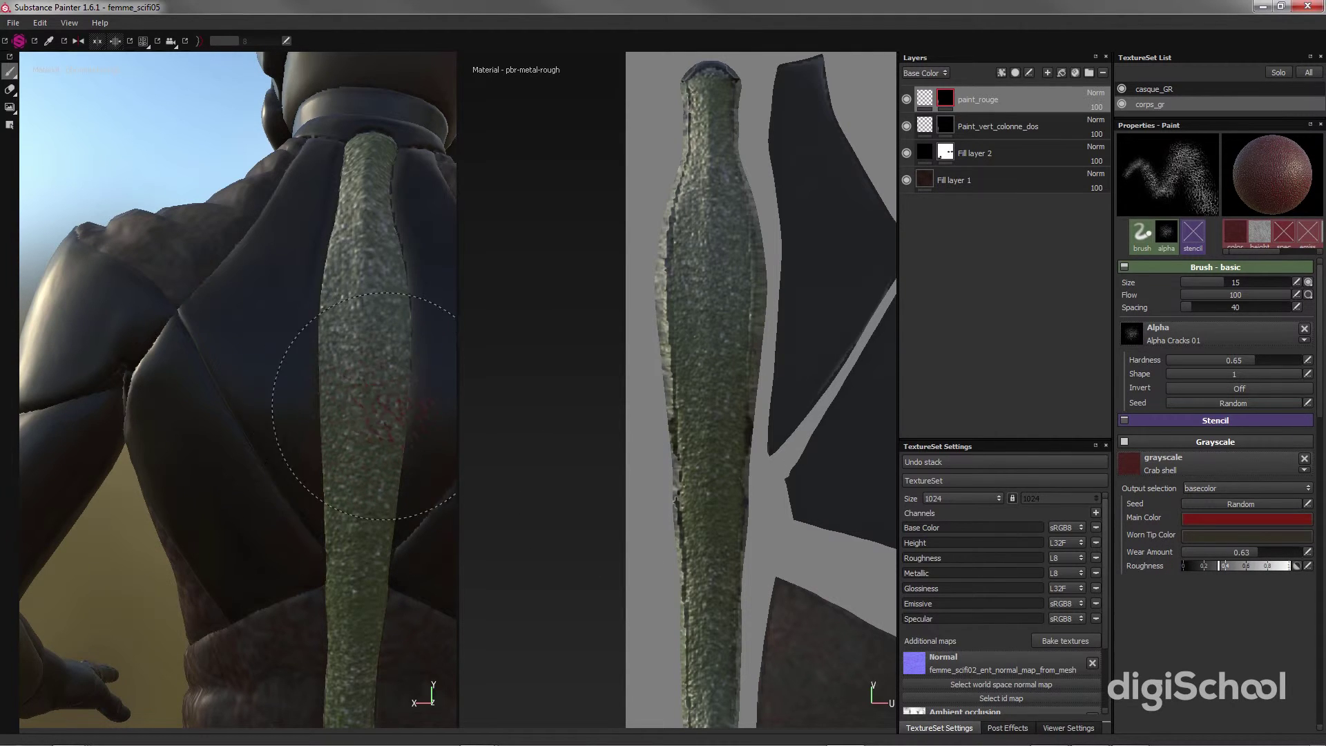
{"action": "mouse_move", "coordinate": [379, 350]}
{"action": "left_mouse_down"}
{"action": "mouse_move", "coordinate": [348, 362]}
{"action": "mouse_move", "coordinate": [385, 439]}
{"action": "left_mouse_up"}
{"action": "key", "text": "ctrl"}
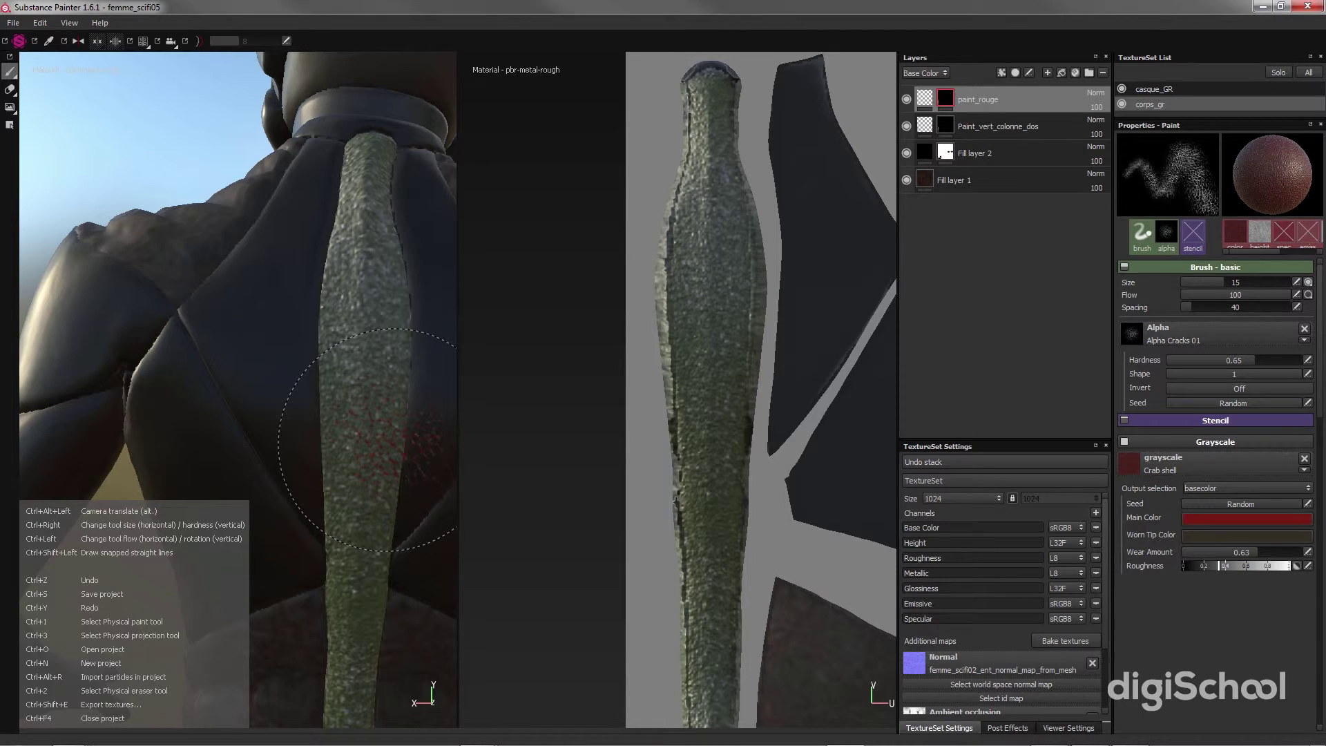
{"action": "key", "text": "ctrl+z"}
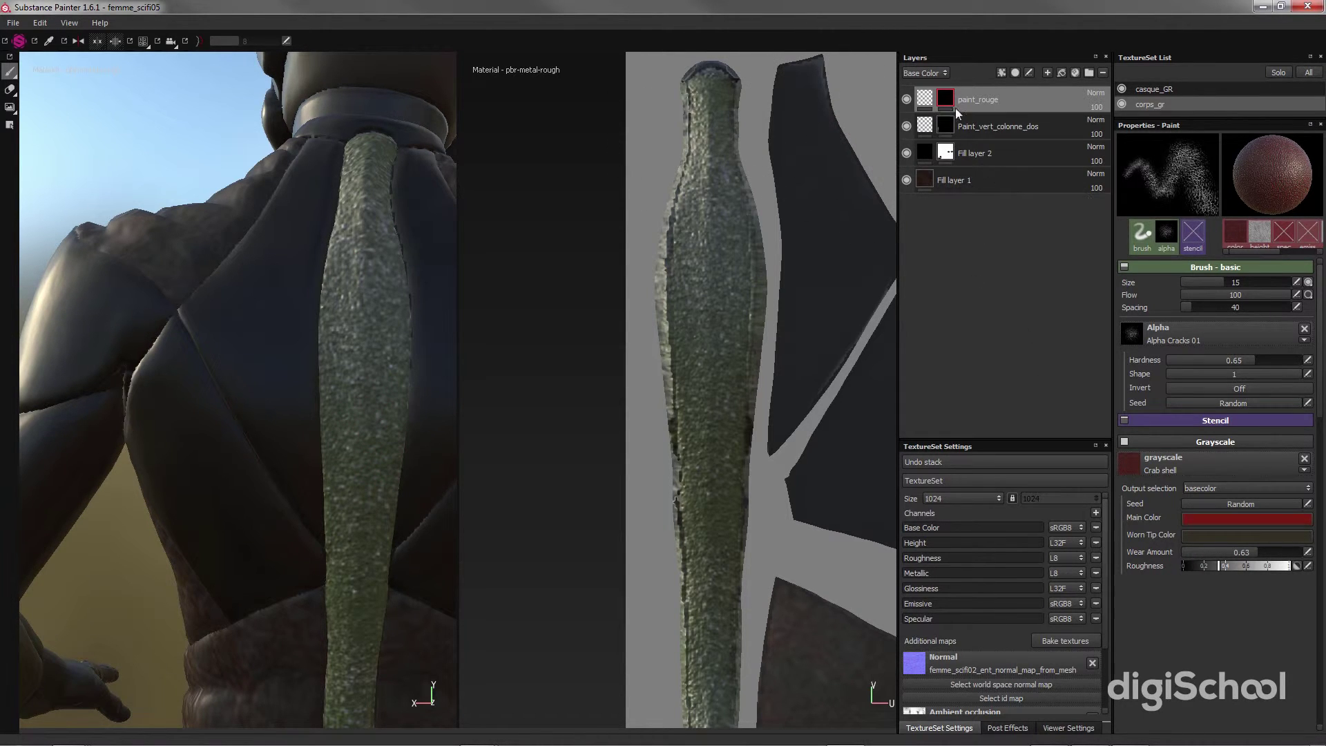
- Select the paint content of paint_rouge and load the Crab shell material with a dark red main color and wear amount 0.65
{"action": "left_click", "coordinate": [925, 99]}
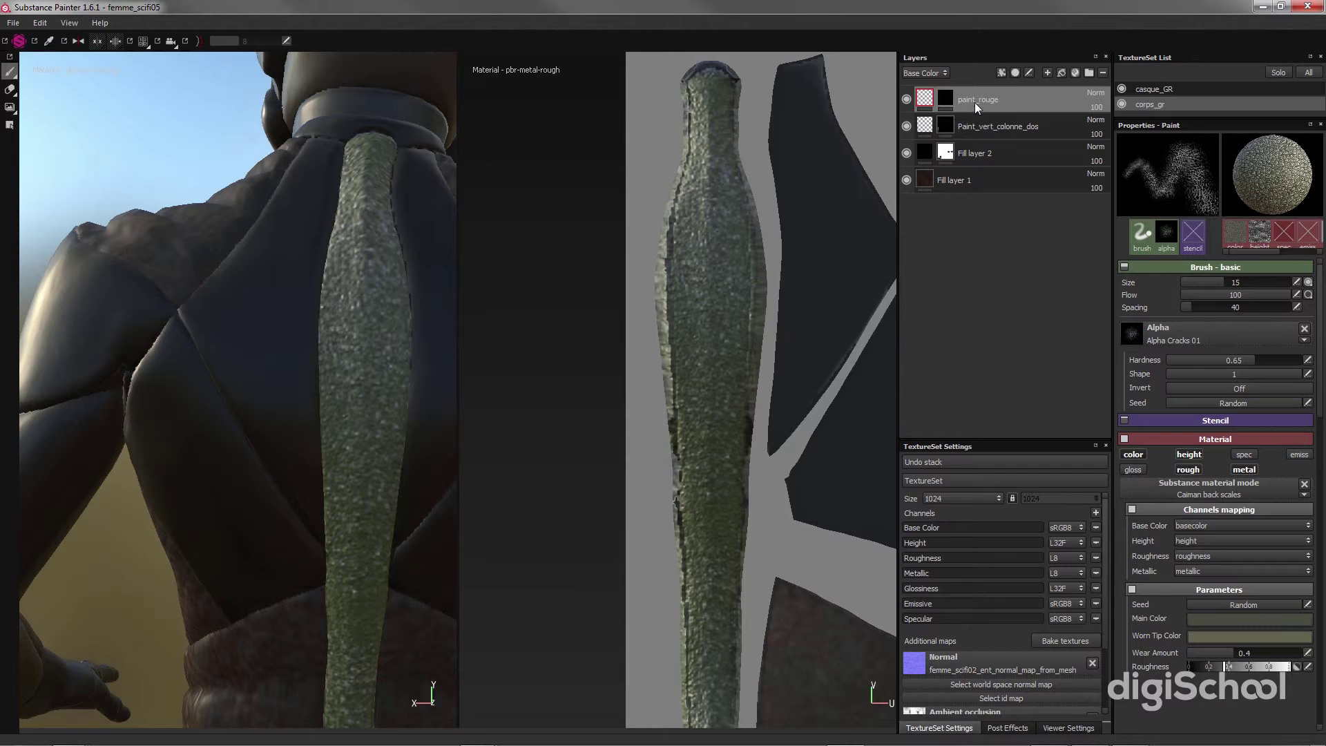
{"action": "left_click", "coordinate": [946, 99]}
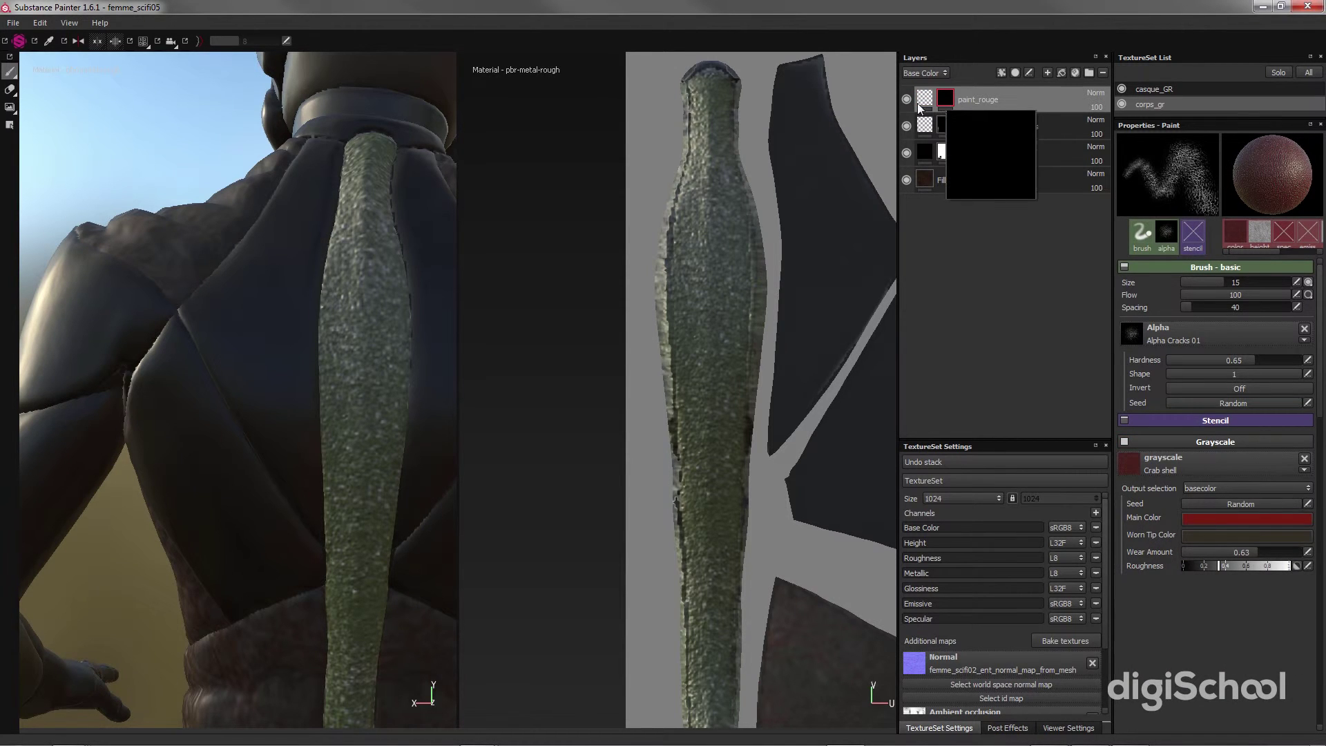
{"action": "left_click", "coordinate": [919, 102]}
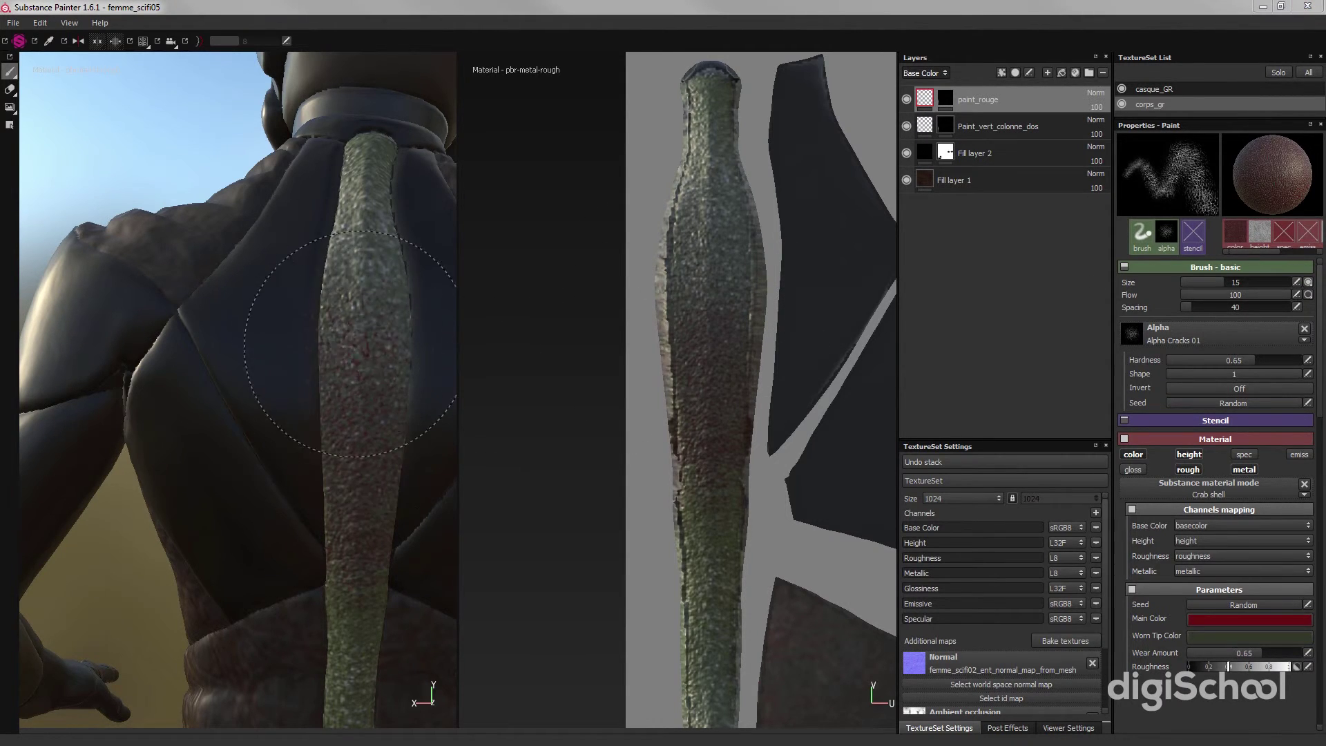
- Paint Crab shell over the middle of the spine strip with the leather brush, reinforcing it with the size 8 alpha_stroke_06 brush
{"action": "left_click", "coordinate": [363, 345]}
{"action": "left_click", "coordinate": [362, 509]}
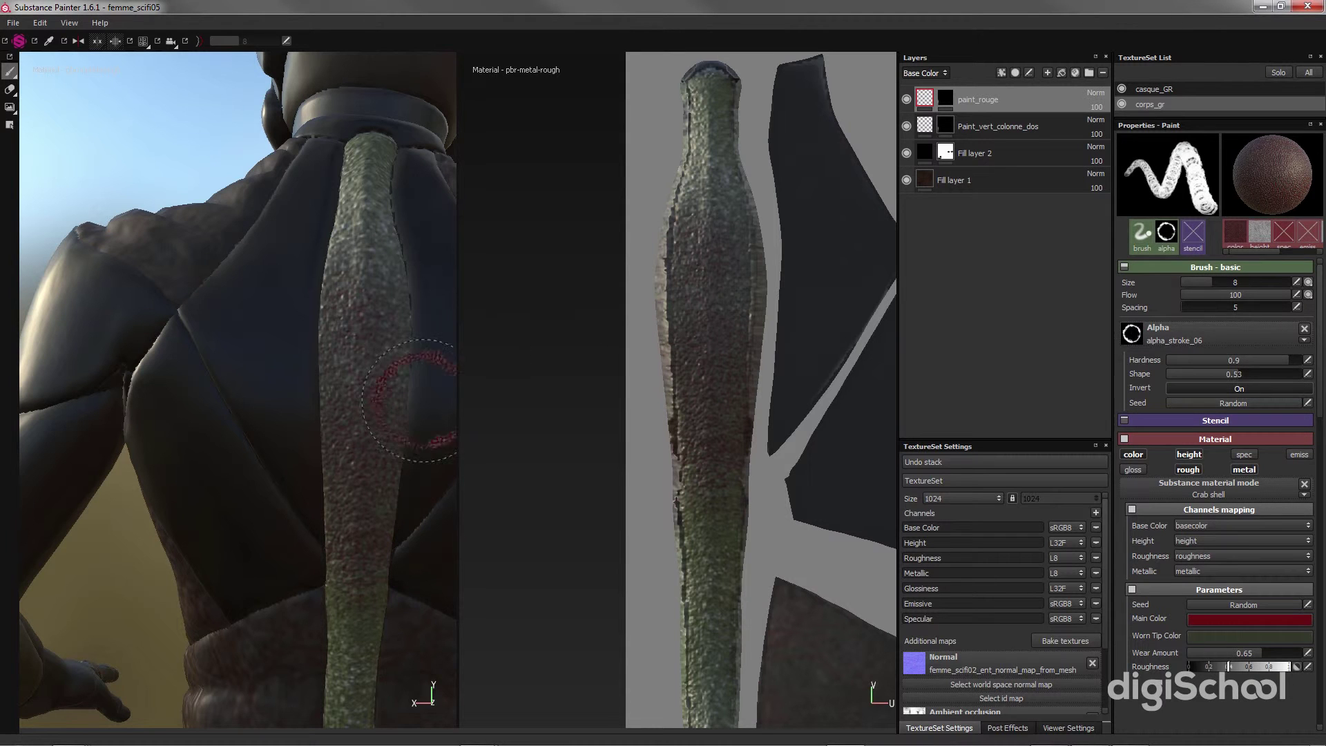
{"action": "mouse_move", "coordinate": [373, 382]}
{"action": "left_mouse_down"}
{"action": "mouse_move", "coordinate": [339, 324]}
{"action": "mouse_move", "coordinate": [354, 362]}
{"action": "mouse_move", "coordinate": [345, 294]}
{"action": "mouse_move", "coordinate": [365, 302]}
{"action": "mouse_move", "coordinate": [334, 414]}
{"action": "mouse_move", "coordinate": [324, 387]}
{"action": "mouse_move", "coordinate": [356, 382]}
{"action": "mouse_move", "coordinate": [354, 425]}
{"action": "left_mouse_up"}
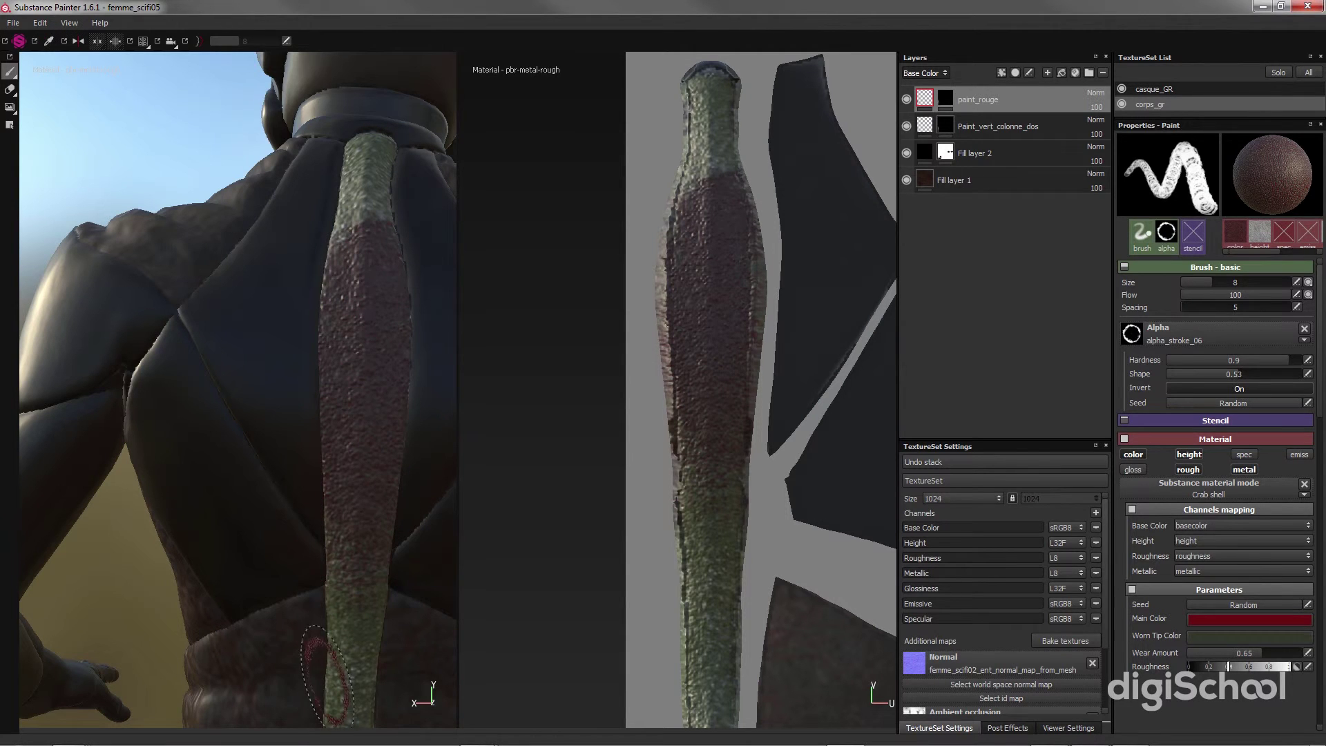
{"action": "left_click_drag", "start_coordinate": [345, 561], "coordinate": [351, 655]}
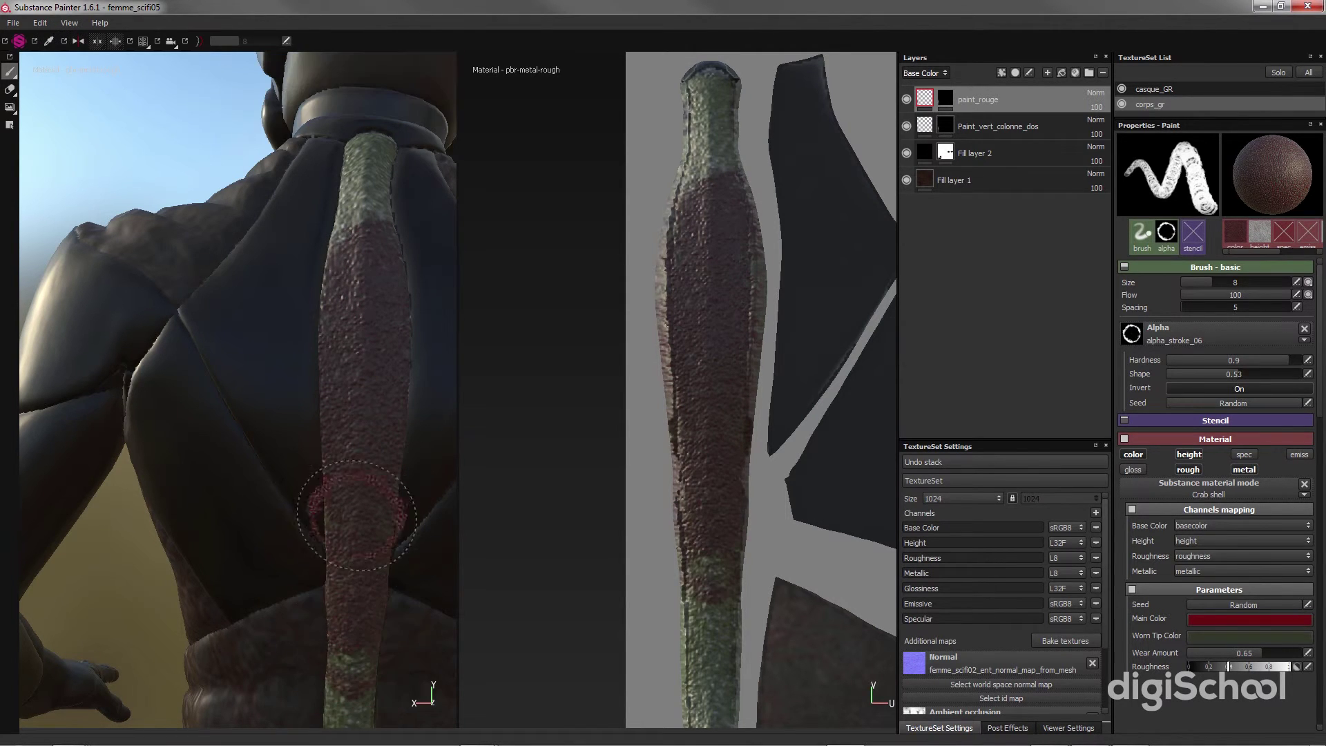
- Cover the rest of the spine strip, from the neck to the lower back, with Crab shell using the size 10 alpha_stroke_02 brush
{"action": "mouse_move", "coordinate": [1257, 296]}
{"action": "left_mouse_down"}
{"action": "mouse_move", "coordinate": [1229, 295]}
{"action": "mouse_move", "coordinate": [1290, 295]}
{"action": "left_mouse_up"}
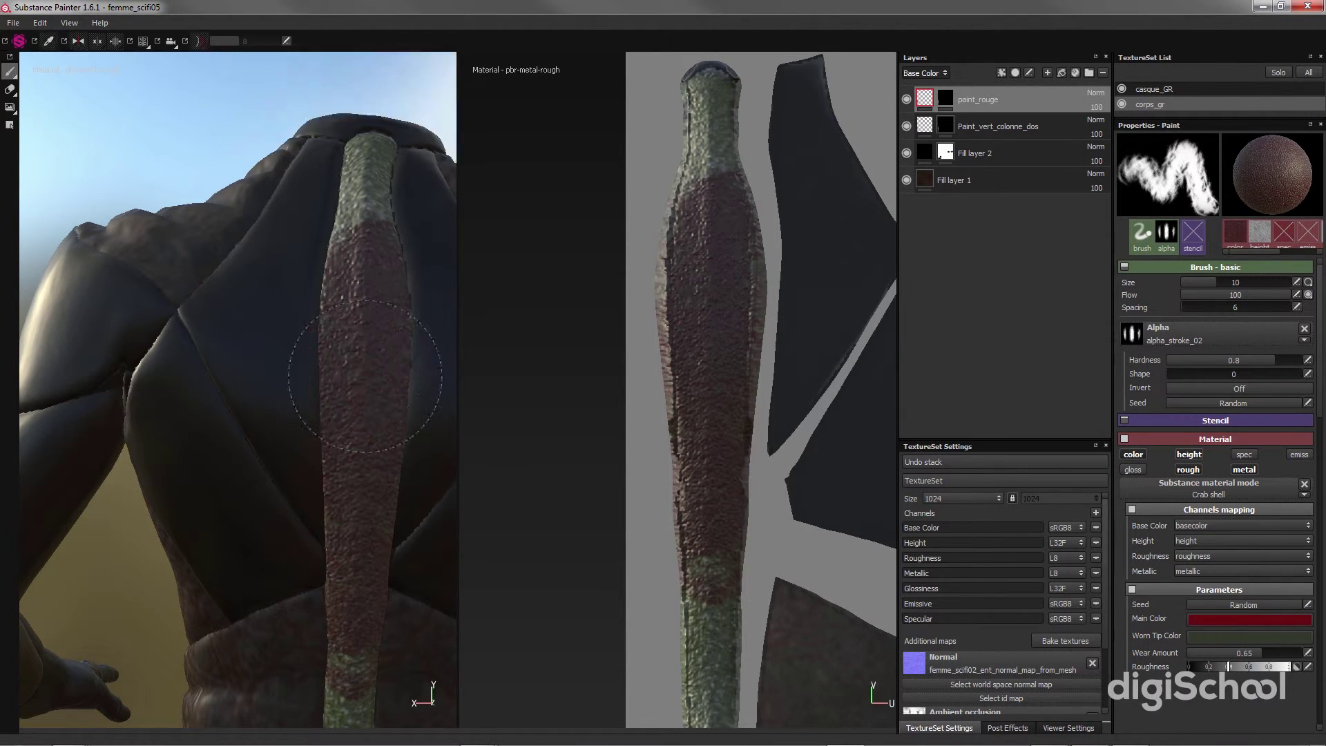
{"action": "left_click_drag", "start_coordinate": [375, 216], "coordinate": [414, 237], "text": "alt"}
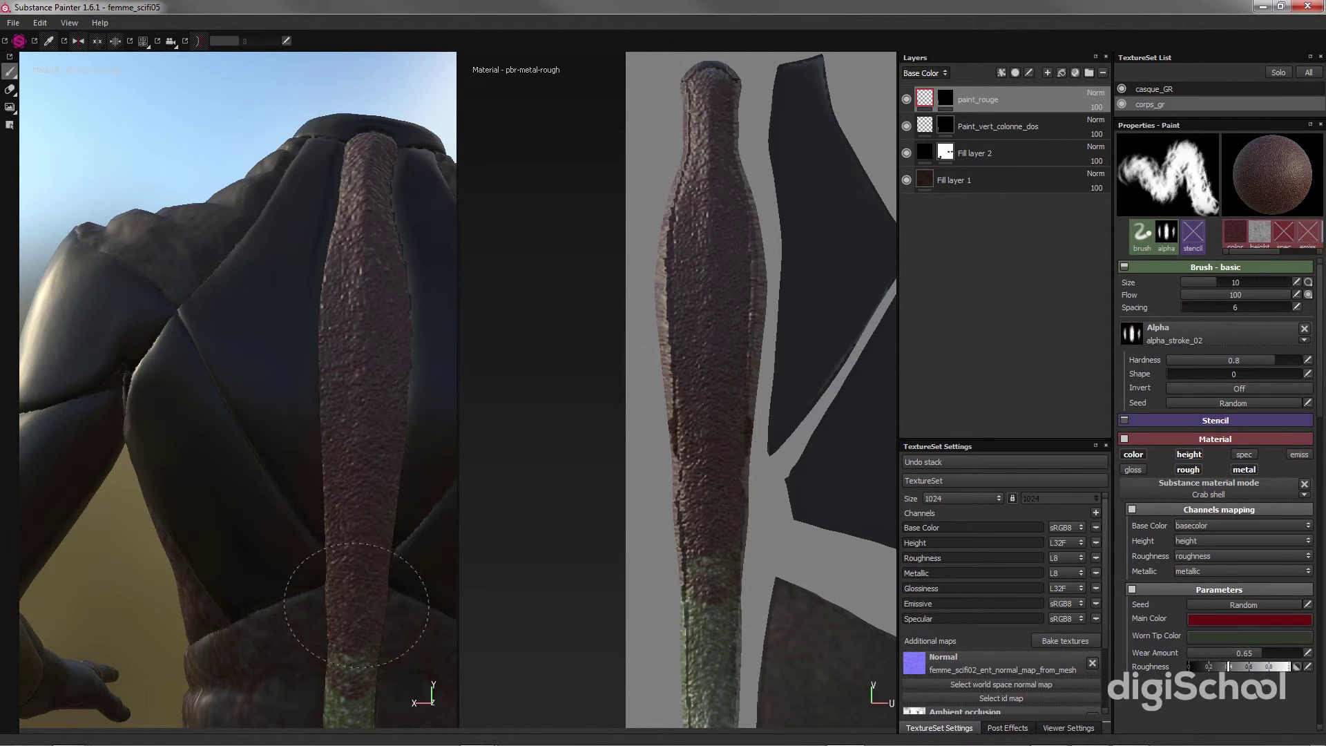
{"action": "left_click_drag", "start_coordinate": [356, 660], "coordinate": [391, 615], "text": "alt"}
{"action": "middle_click_drag", "start_coordinate": [419, 586], "coordinate": [426, 412], "text": "alt"}
{"action": "left_click_drag", "start_coordinate": [344, 513], "coordinate": [372, 718]}
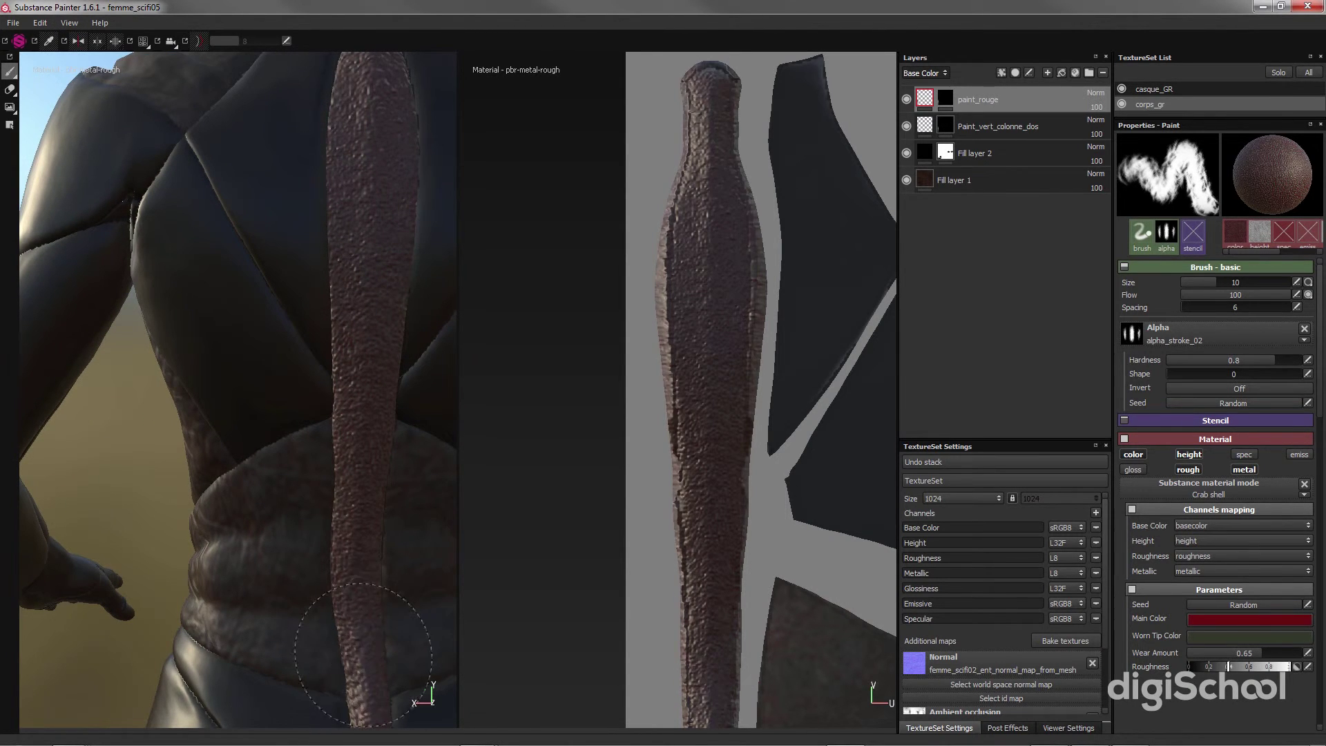
- Try the Overlay, Multiply and Screen blend modes on paint_rouge's base color, and return it to Normal
{"action": "middle_click_drag", "start_coordinate": [397, 332], "coordinate": [395, 515], "text": "alt"}
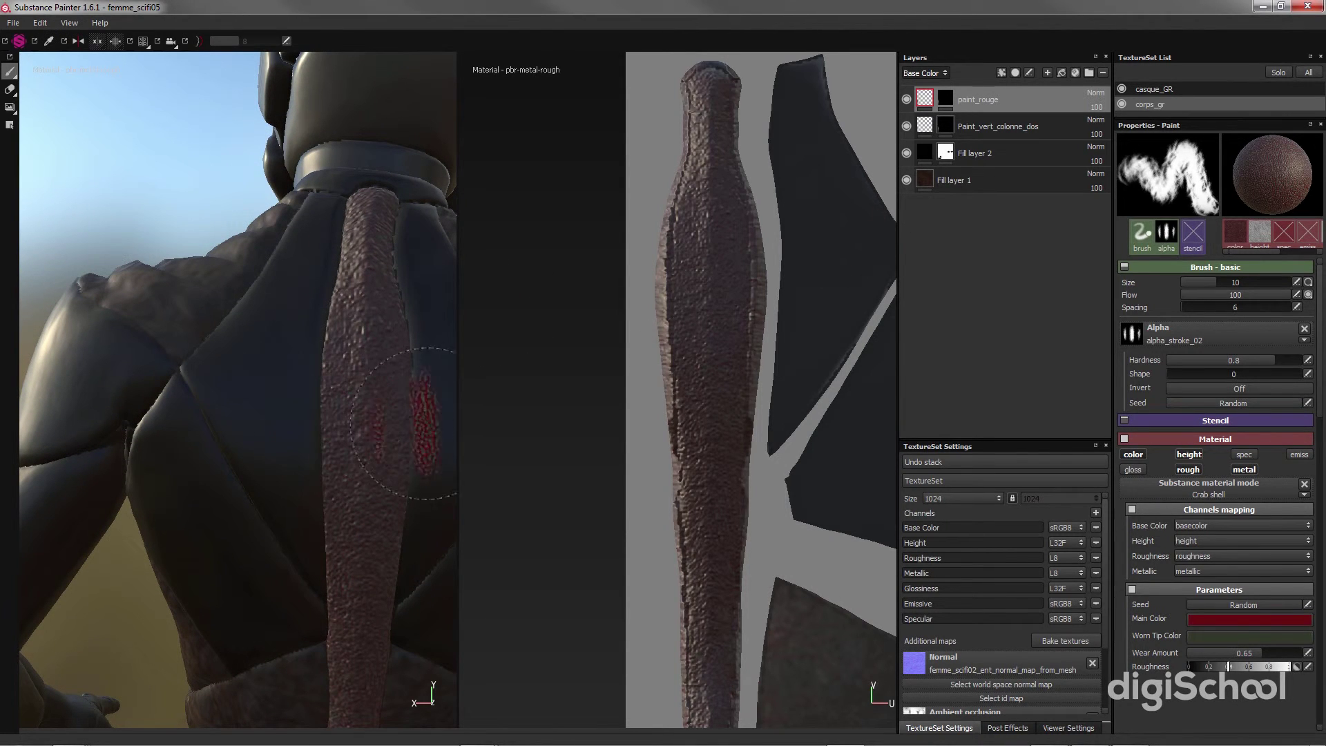
{"action": "left_click", "coordinate": [1096, 93]}
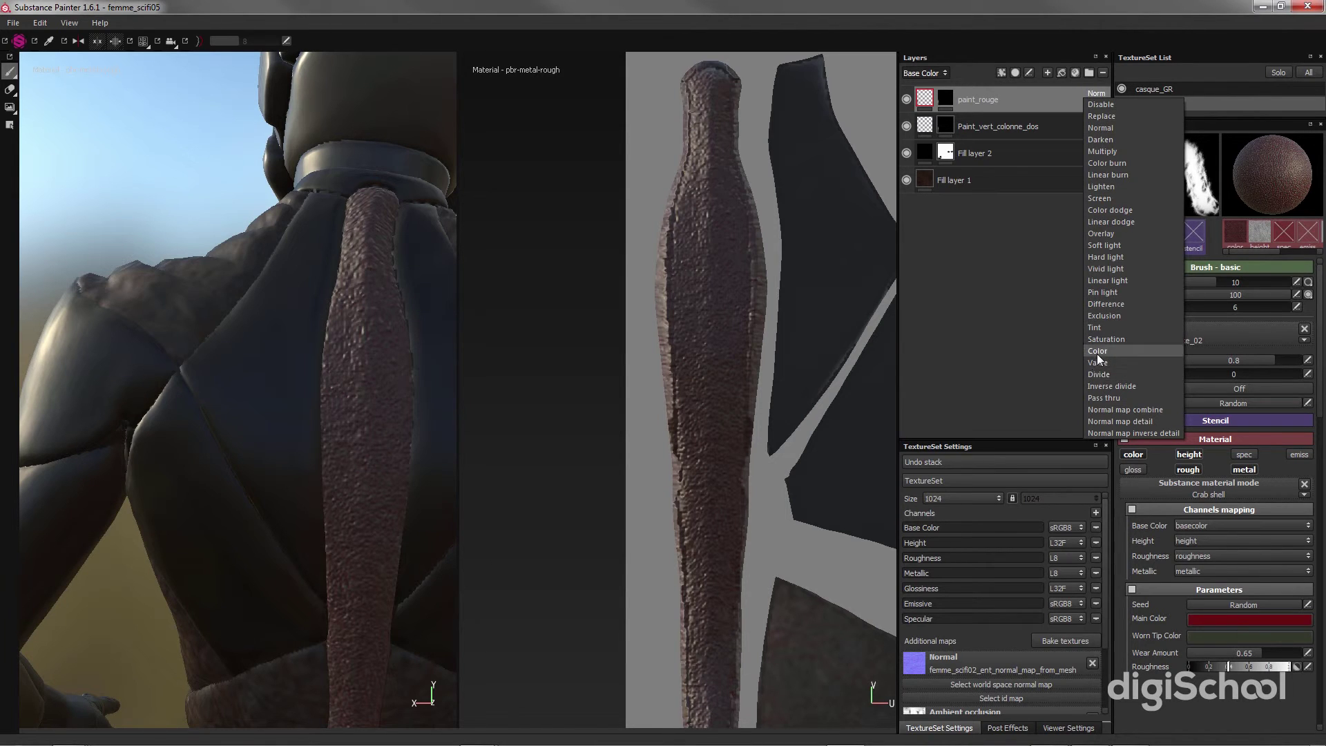
{"action": "left_click", "coordinate": [1112, 233]}
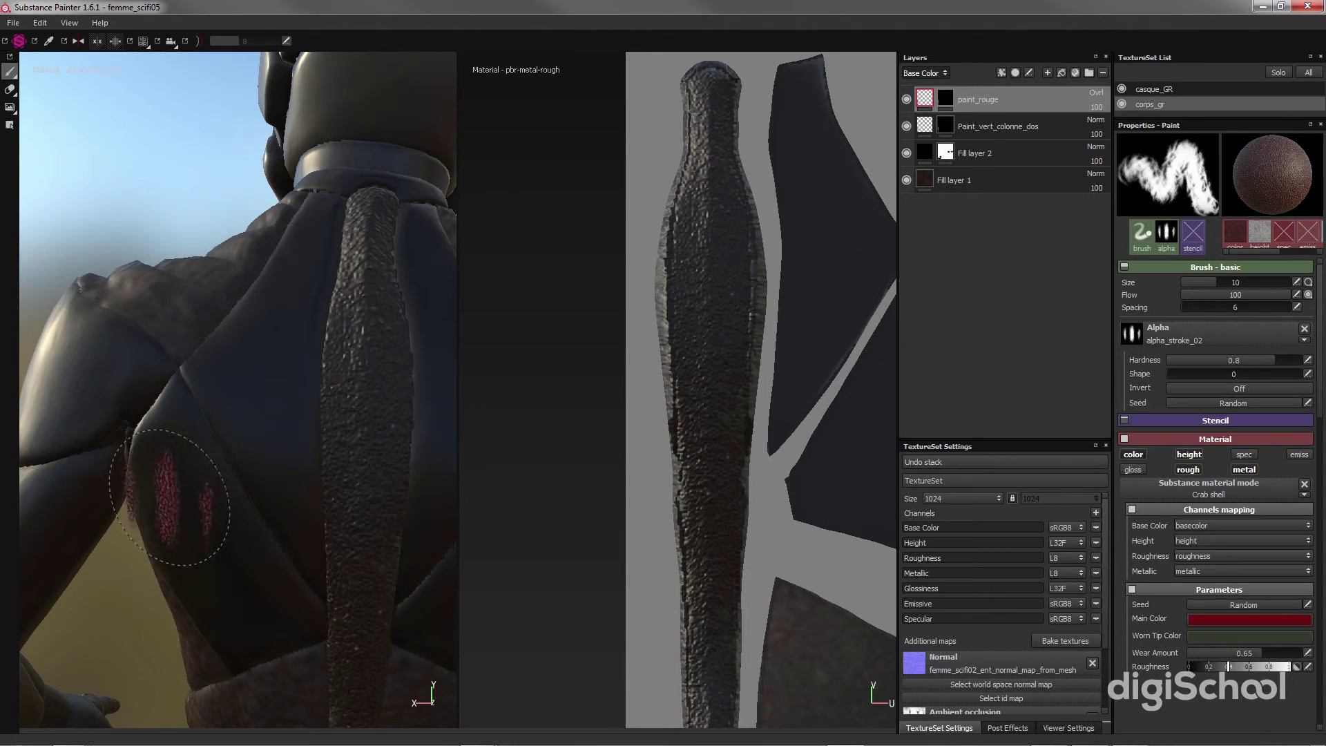
{"action": "left_click", "coordinate": [1095, 94]}
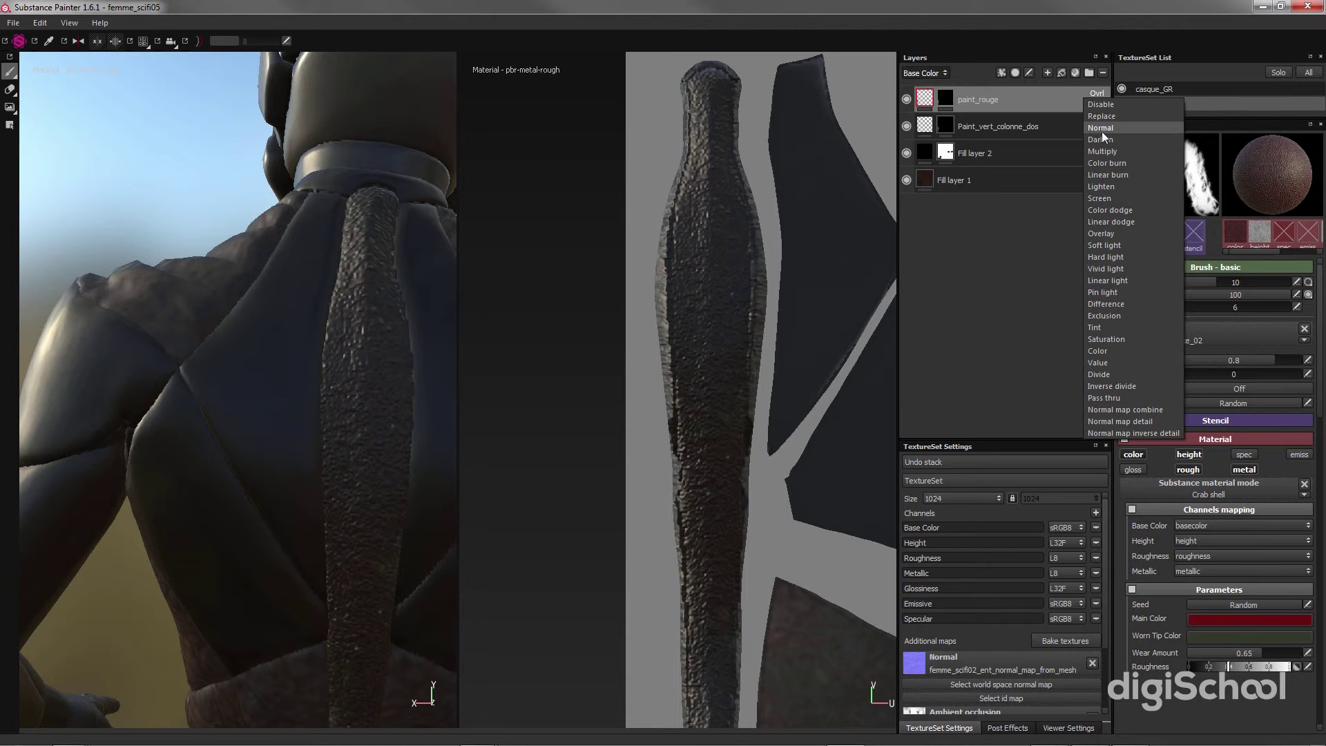
{"action": "left_click", "coordinate": [1101, 151]}
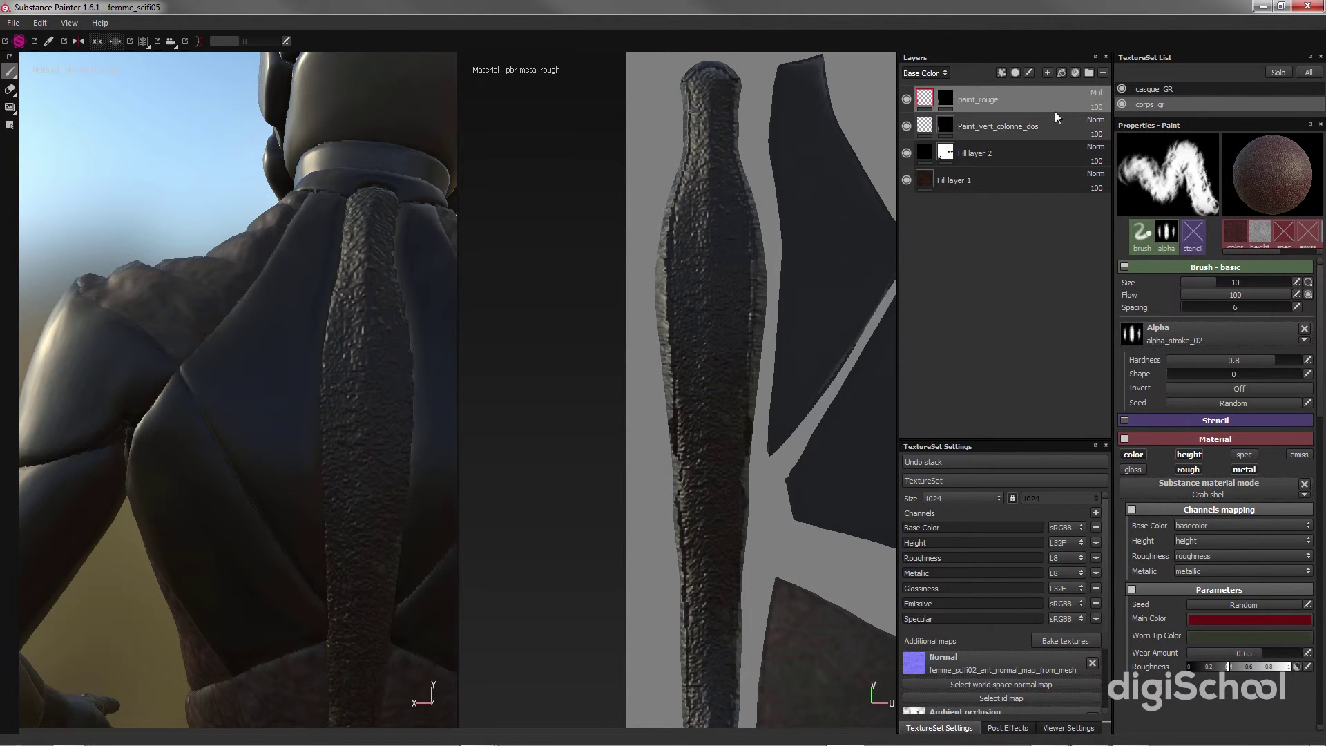
{"action": "left_click", "coordinate": [1094, 94]}
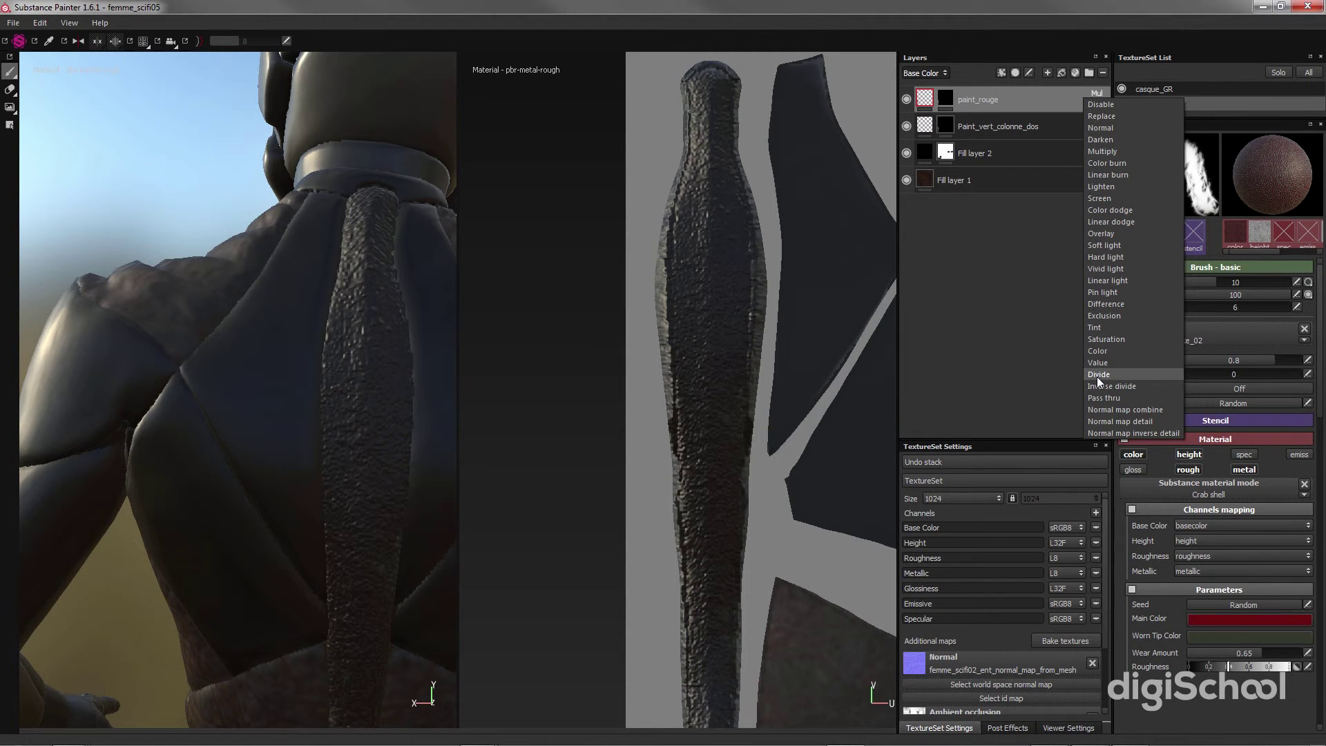
{"action": "left_click", "coordinate": [1101, 200]}
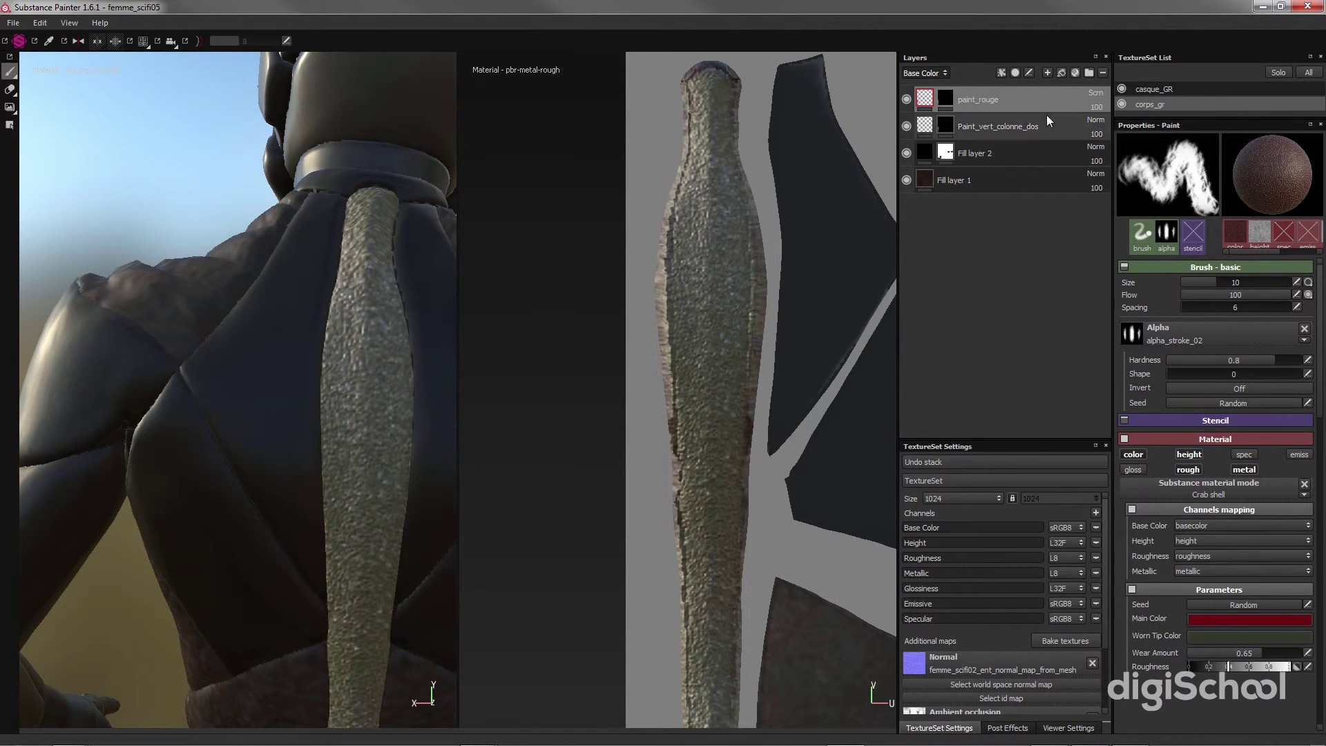
{"action": "left_click", "coordinate": [1093, 95]}
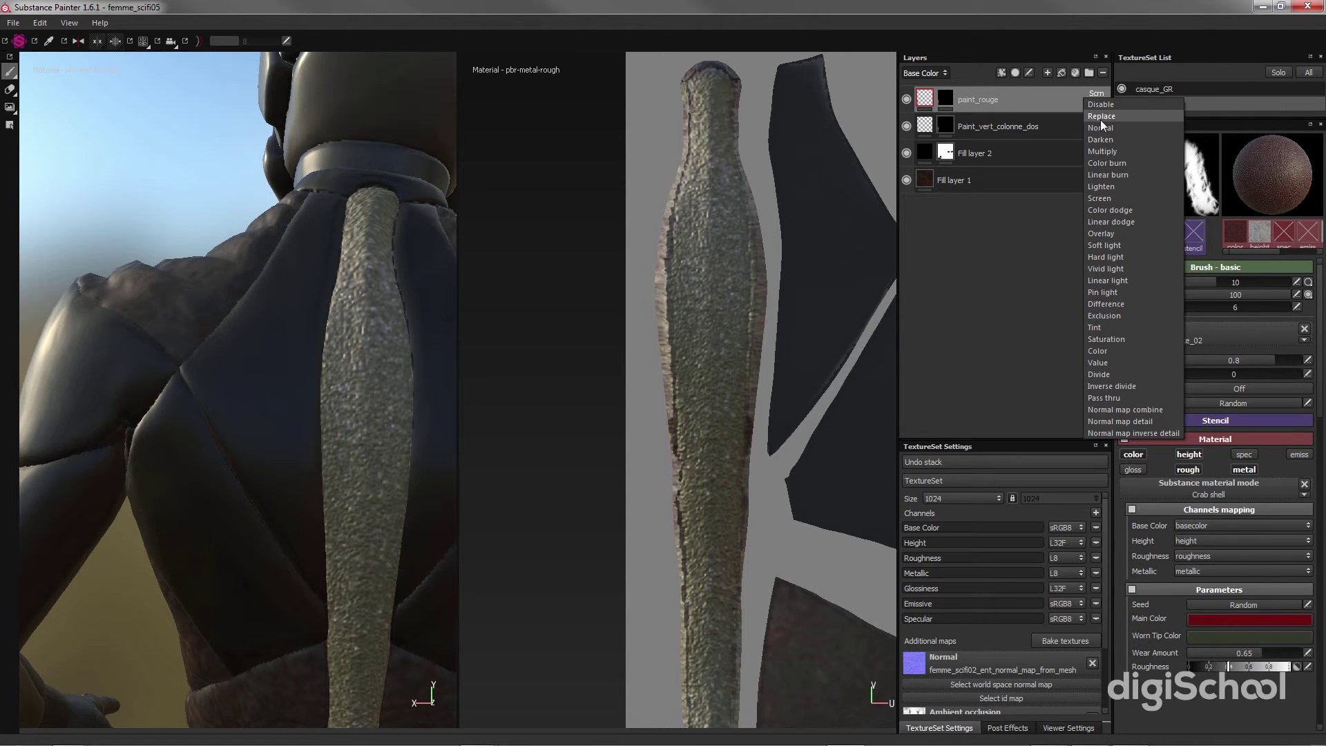
{"action": "left_click", "coordinate": [1099, 127]}
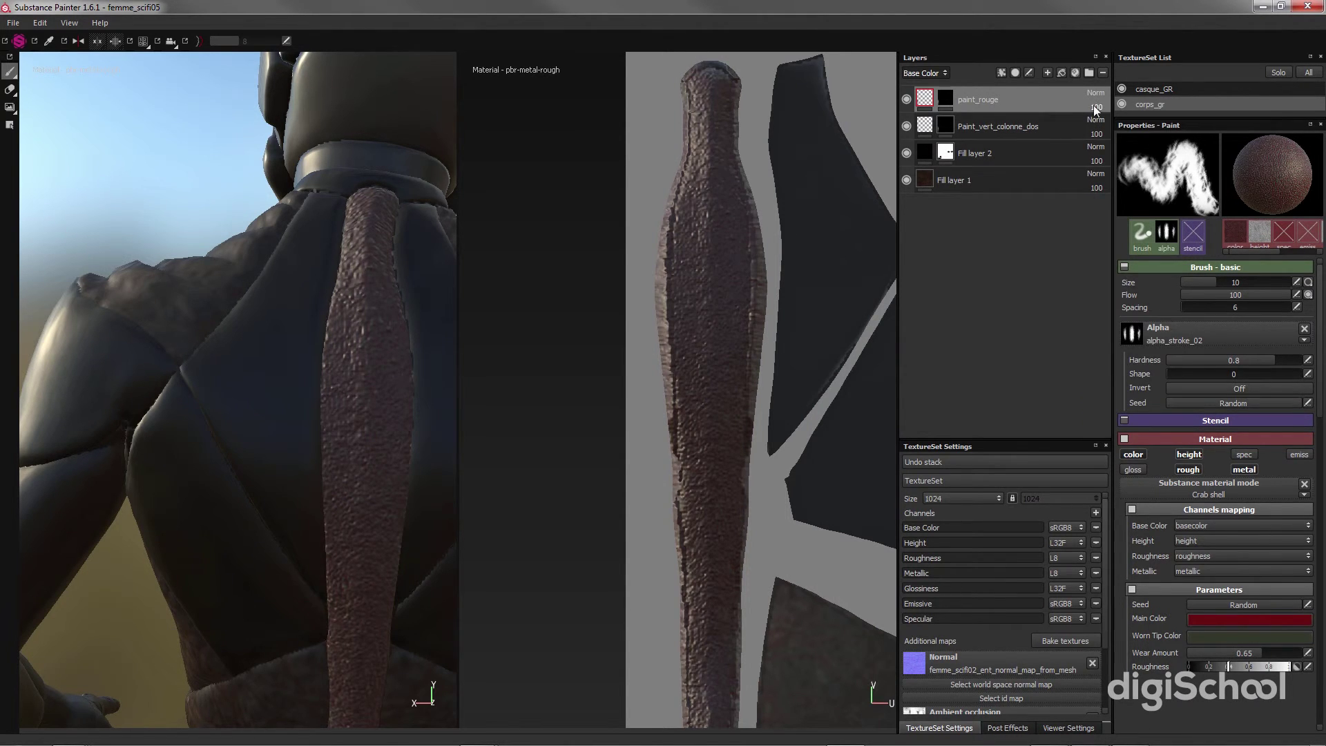
- Try different base color opacities on paint_rouge, including 65, 100 and 49
{"action": "type", "text": "69"}
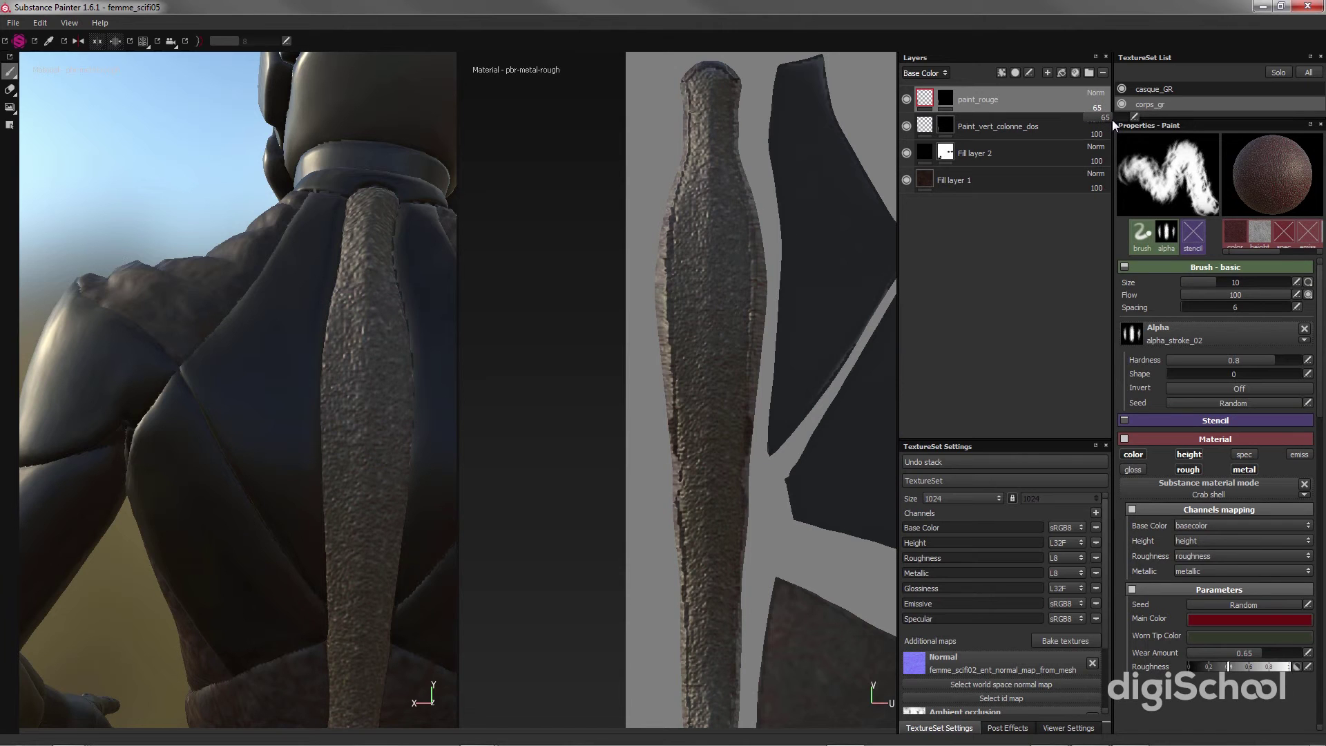
{"action": "mouse_move", "coordinate": [1116, 121]}
{"action": "left_mouse_down"}
{"action": "mouse_move", "coordinate": [1104, 122]}
{"action": "mouse_move", "coordinate": [1122, 123]}
{"action": "left_mouse_up"}
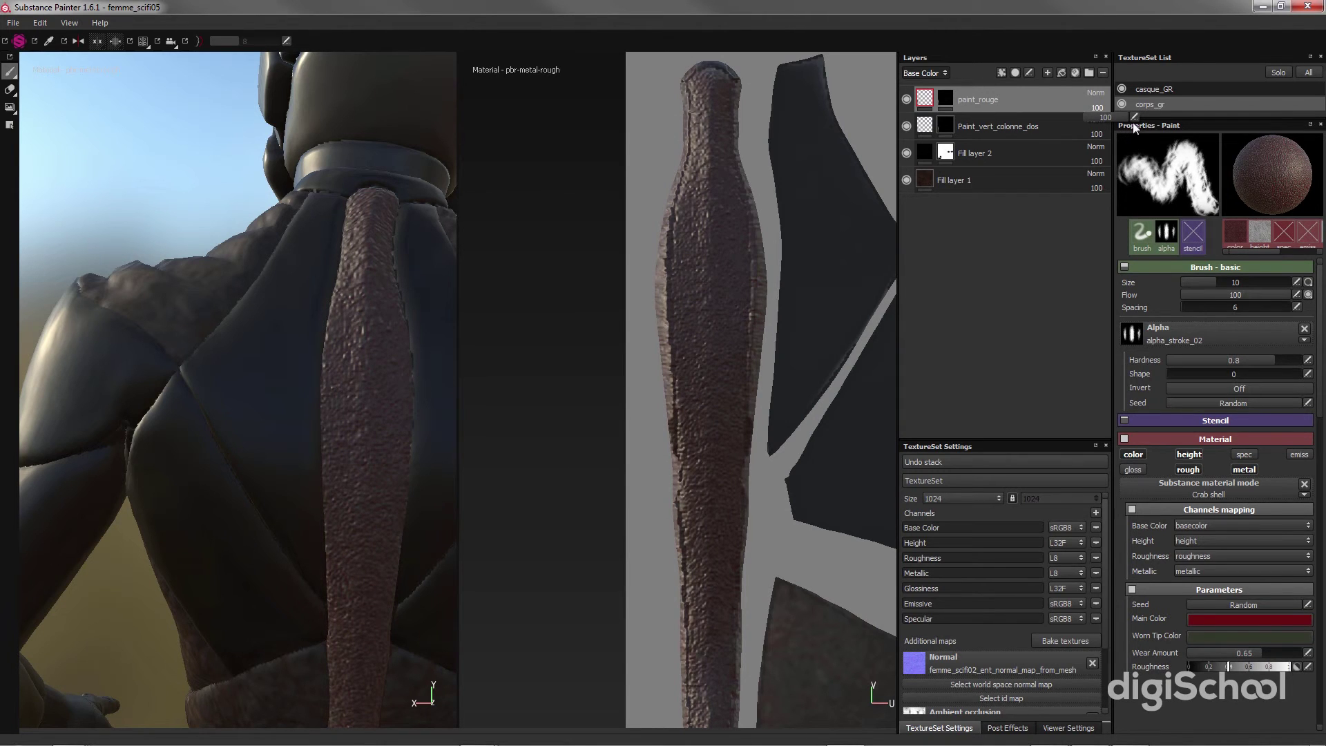
{"action": "left_click_drag", "start_coordinate": [1138, 122], "coordinate": [1099, 123]}
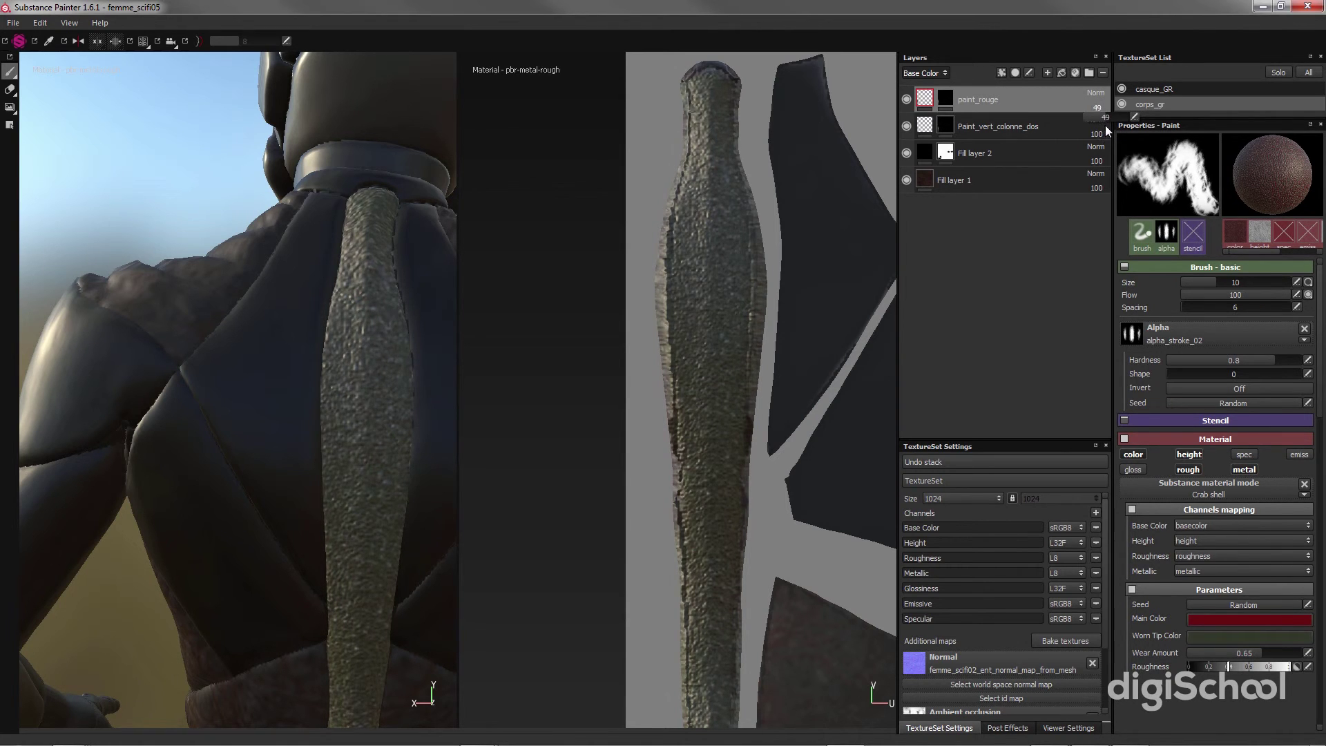
{"action": "left_click_drag", "start_coordinate": [1105, 124], "coordinate": [1111, 125]}
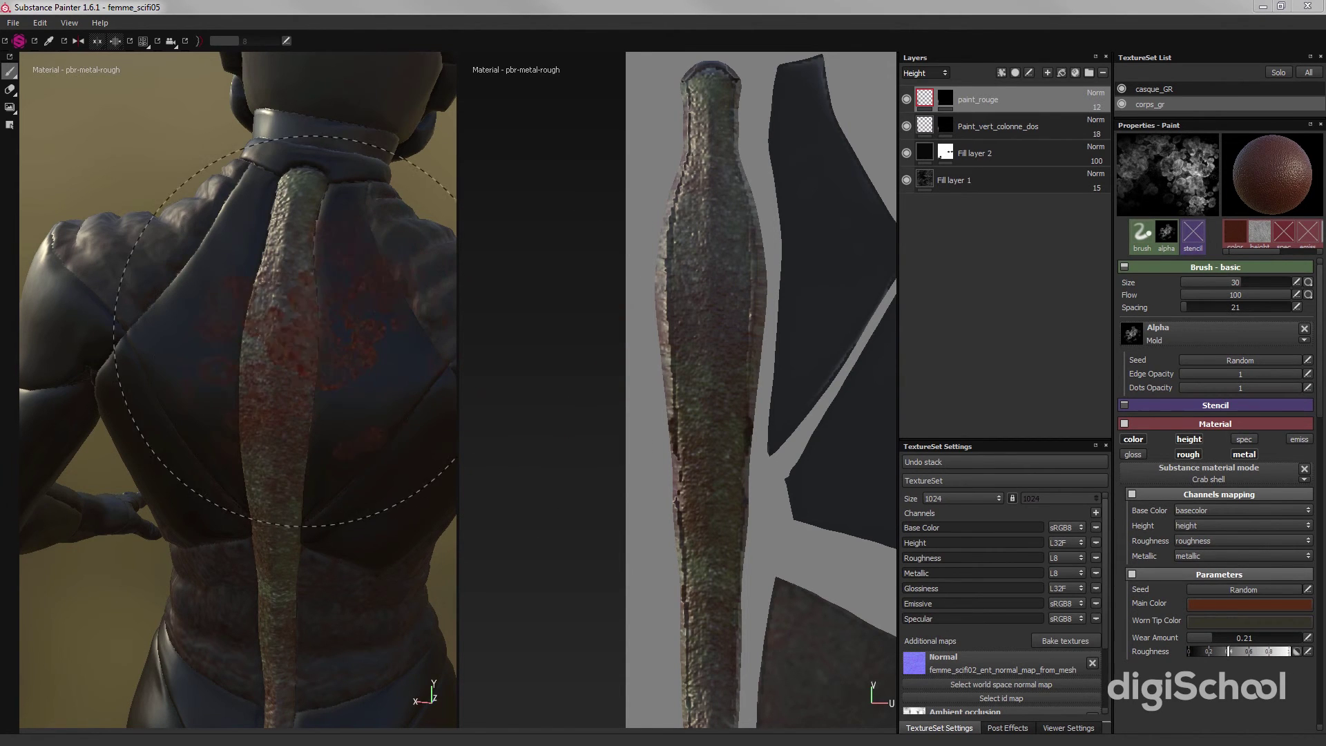
- Set paint_rouge's height channel to Screen blending with an opacity of 20, trying Lighten and full opacity along the way
{"action": "left_click_drag", "start_coordinate": [285, 333], "coordinate": [277, 367], "text": "alt"}
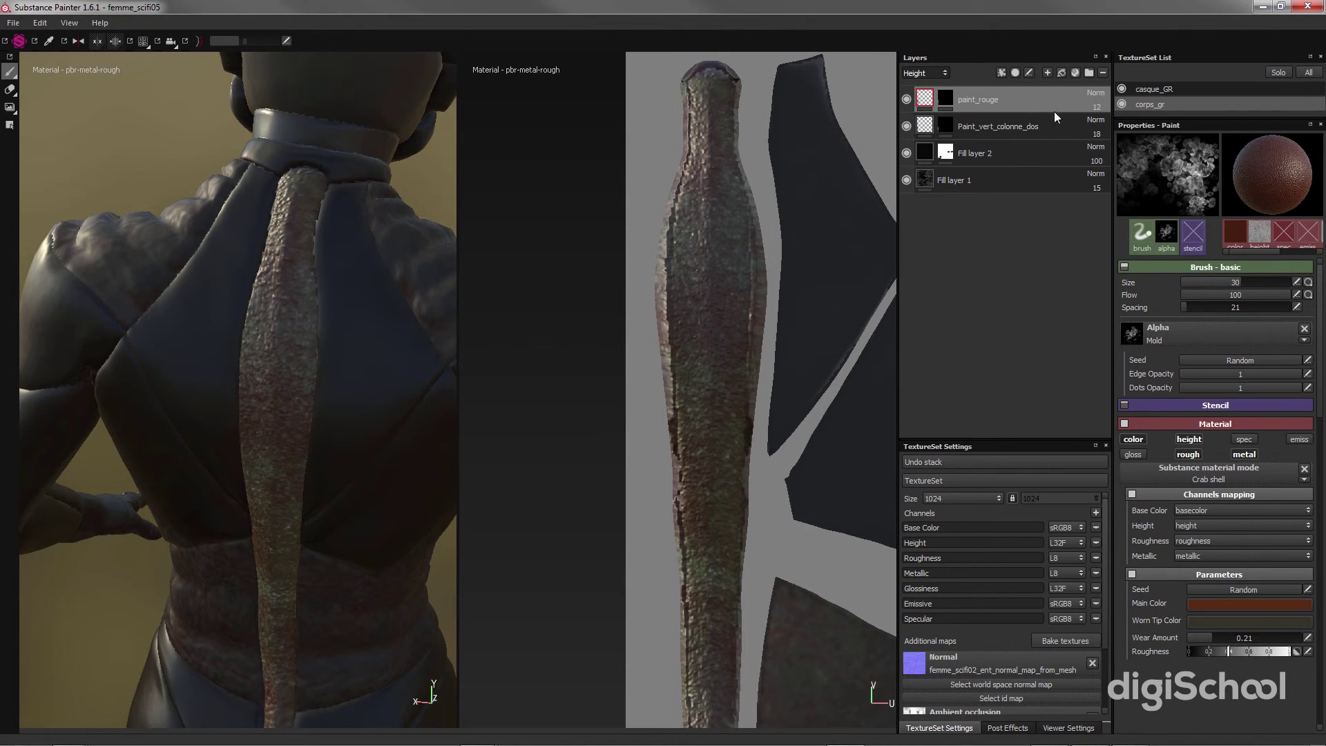
{"action": "left_click", "coordinate": [1094, 94]}
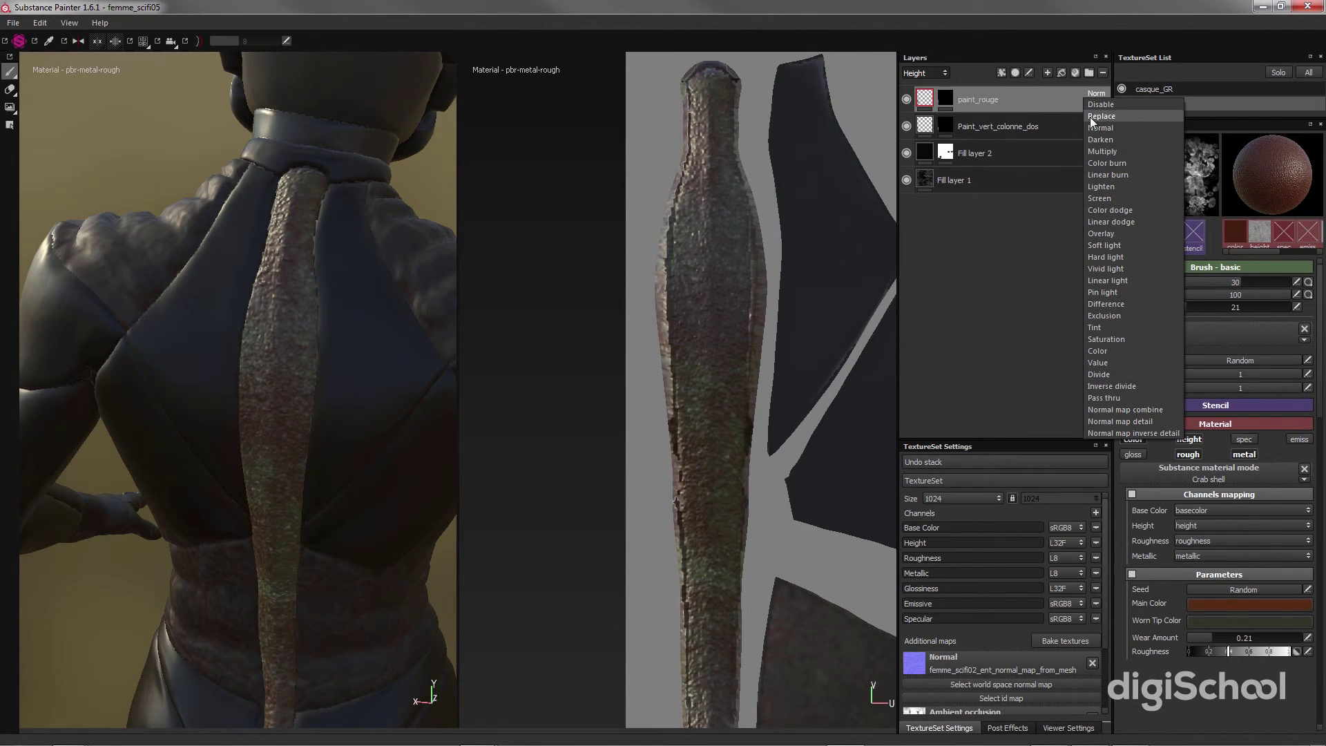
{"action": "left_click", "coordinate": [1103, 186]}
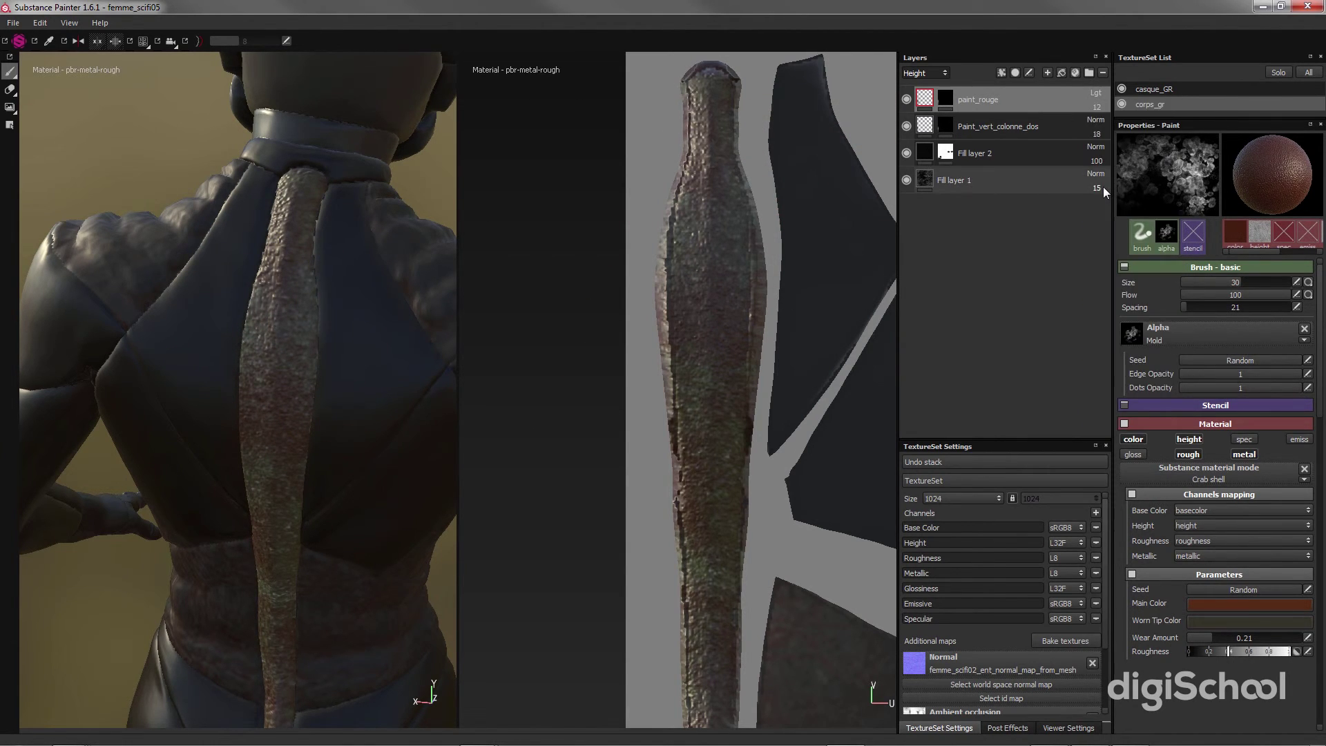
{"action": "left_click", "coordinate": [1093, 90]}
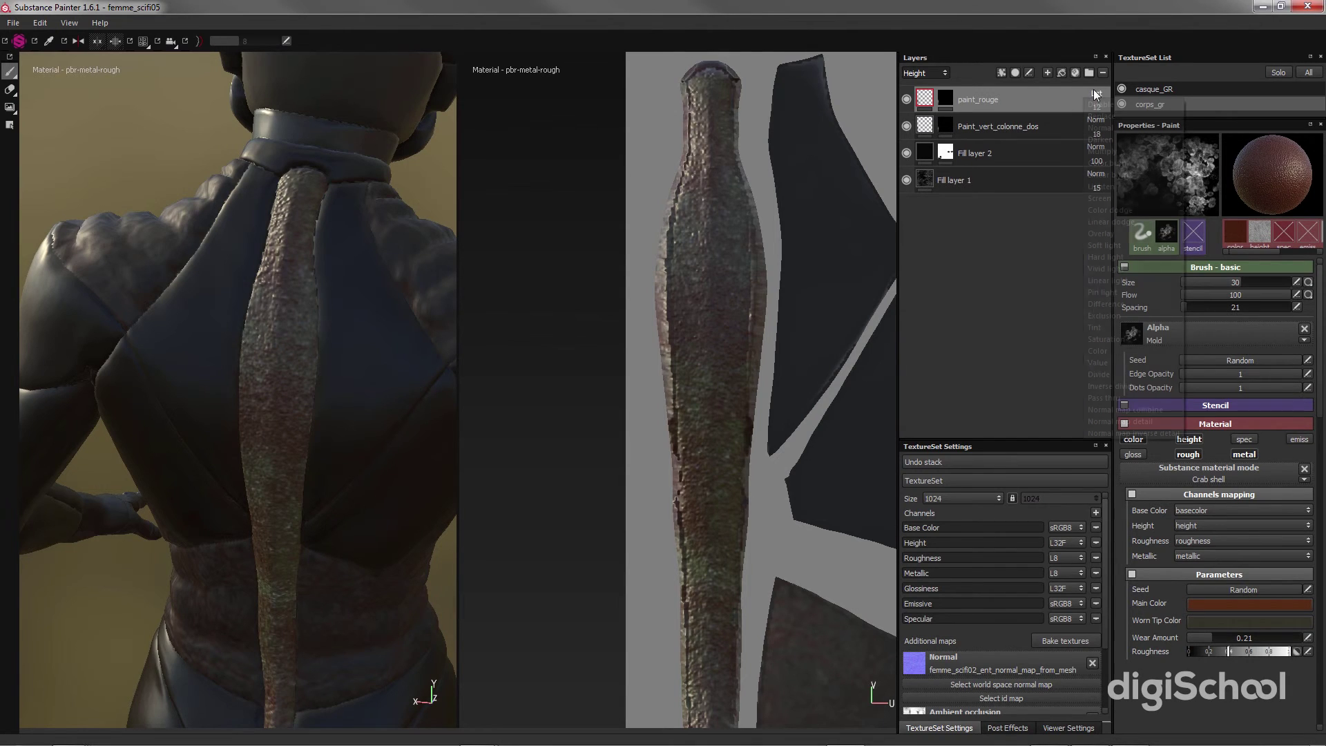
{"action": "left_click", "coordinate": [1101, 197]}
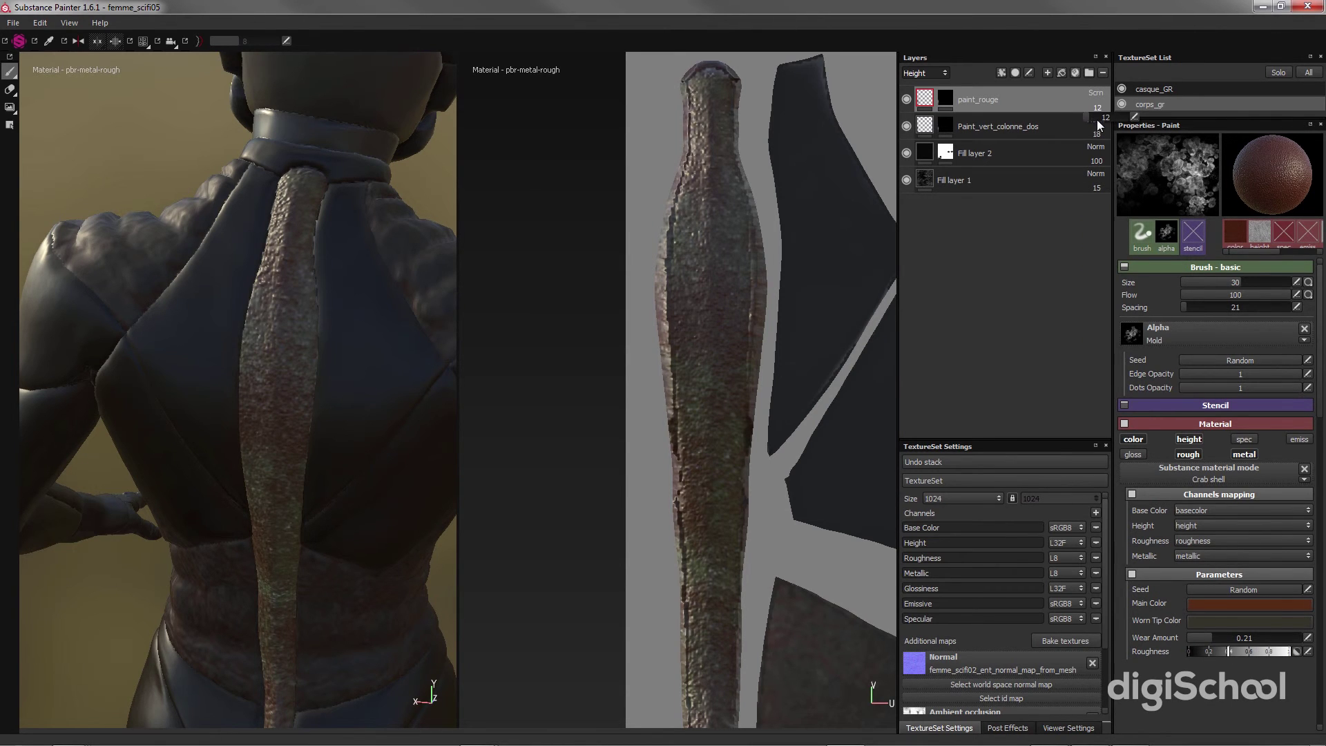
{"action": "left_click_drag", "start_coordinate": [1089, 117], "coordinate": [1141, 122]}
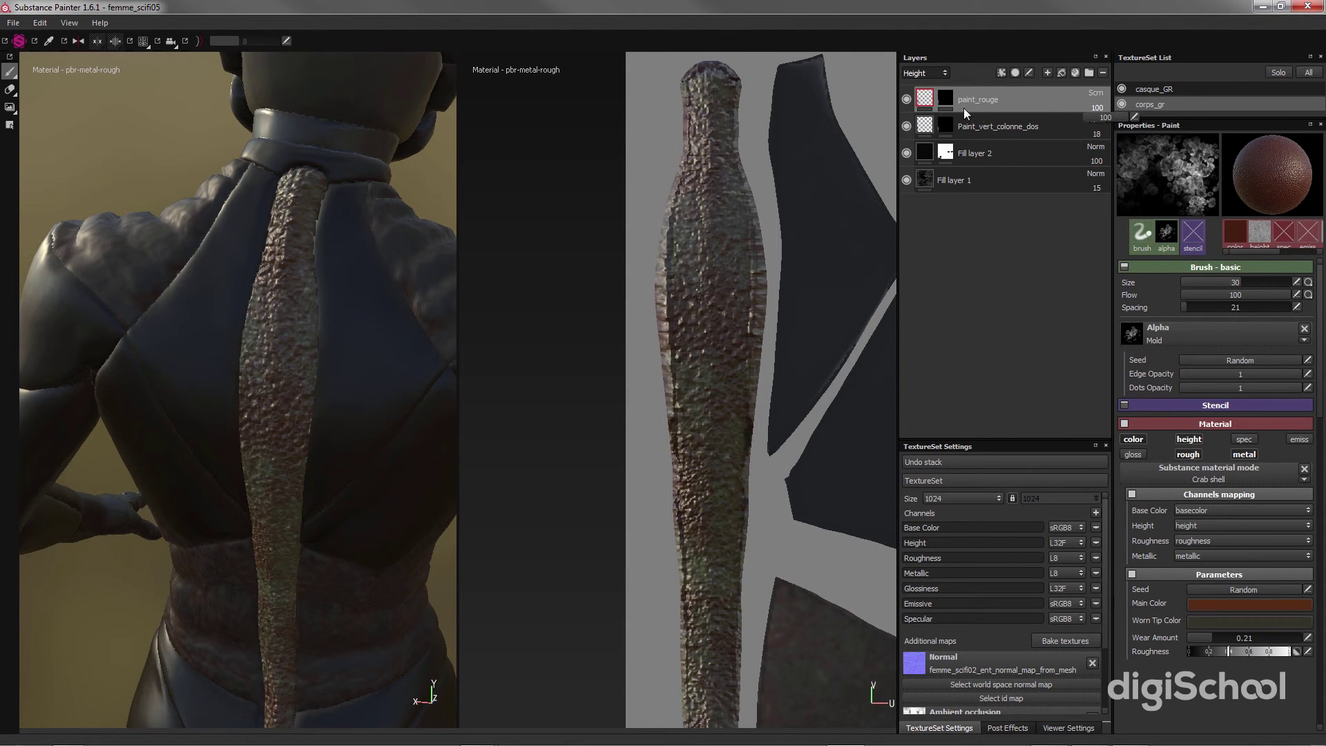
{"action": "mouse_move", "coordinate": [1090, 124]}
{"action": "left_mouse_down"}
{"action": "mouse_move", "coordinate": [1063, 121]}
{"action": "mouse_move", "coordinate": [1092, 118]}
{"action": "left_mouse_up"}
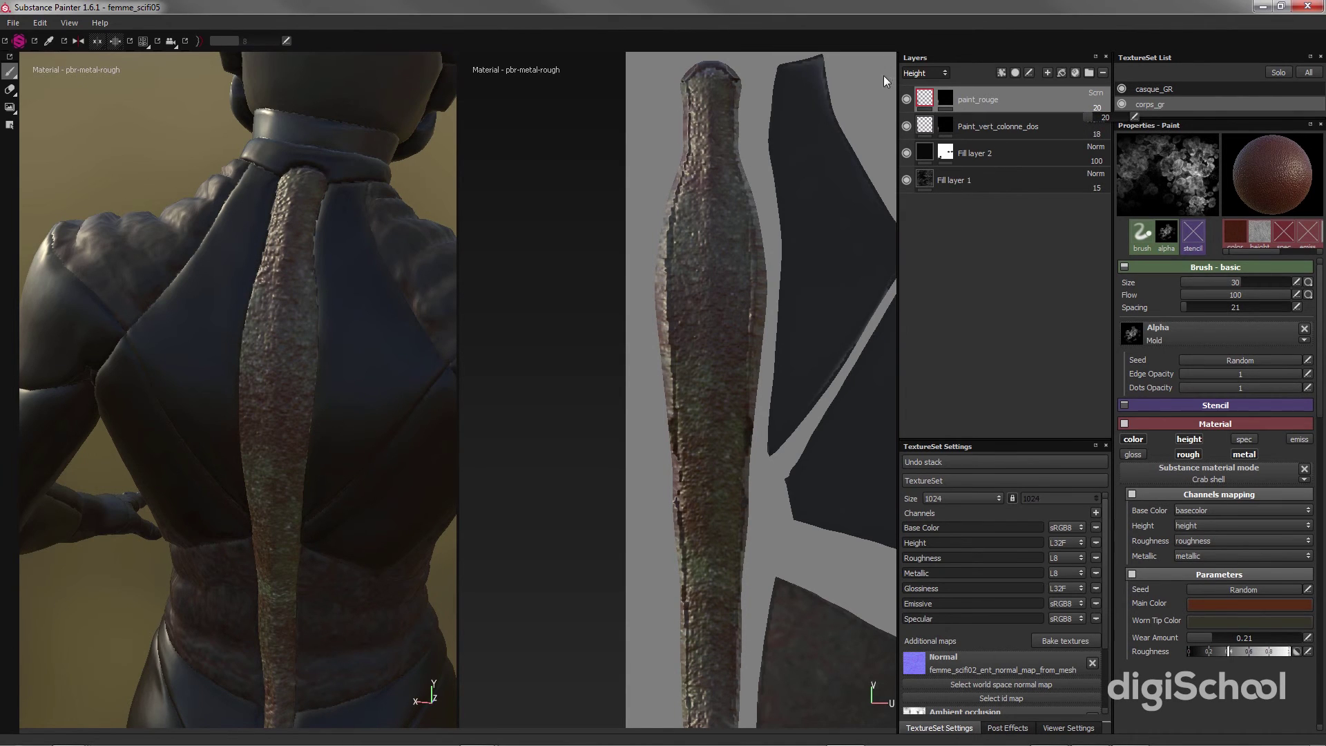
- Compare Multiply and Screen on paint_rouge's base color channel, and set it to Hard light blending at opacity 100
{"action": "left_click", "coordinate": [925, 73]}
{"action": "left_click", "coordinate": [926, 84]}
{"action": "left_click", "coordinate": [1094, 93]}
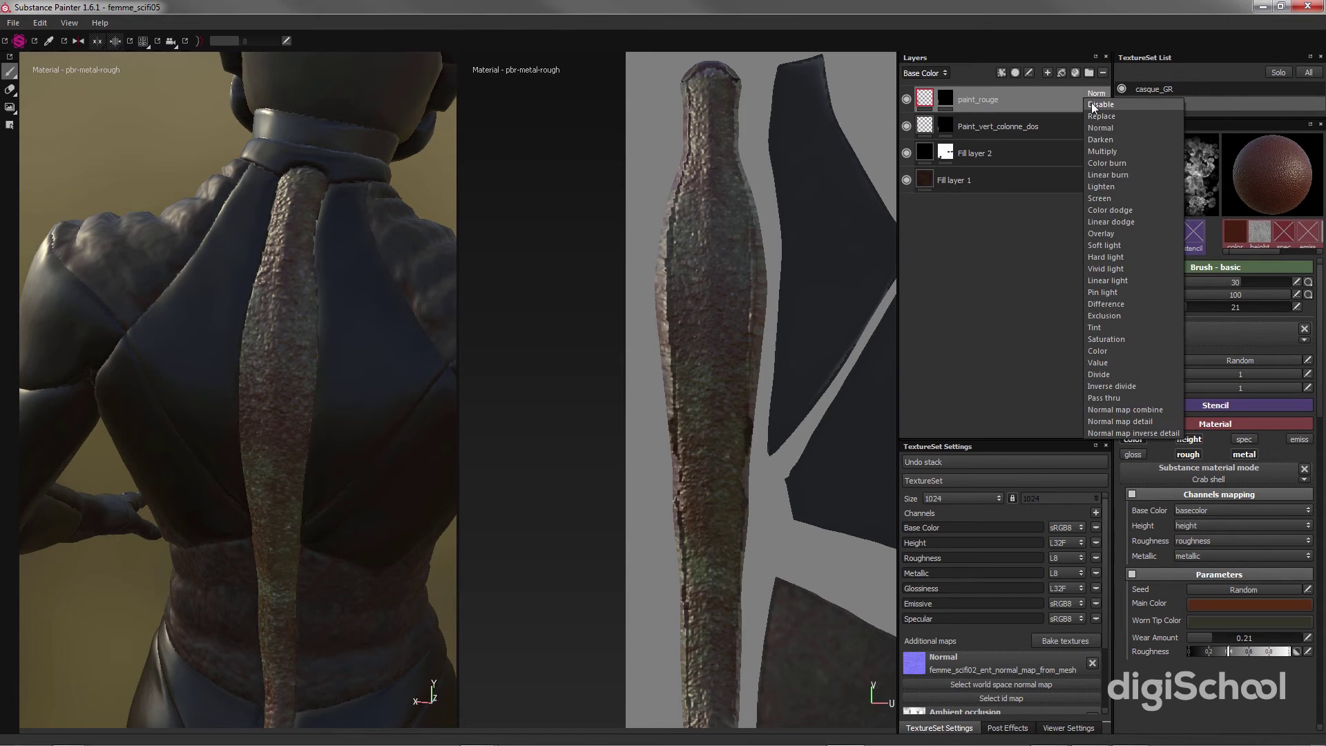
{"action": "left_click", "coordinate": [1103, 151]}
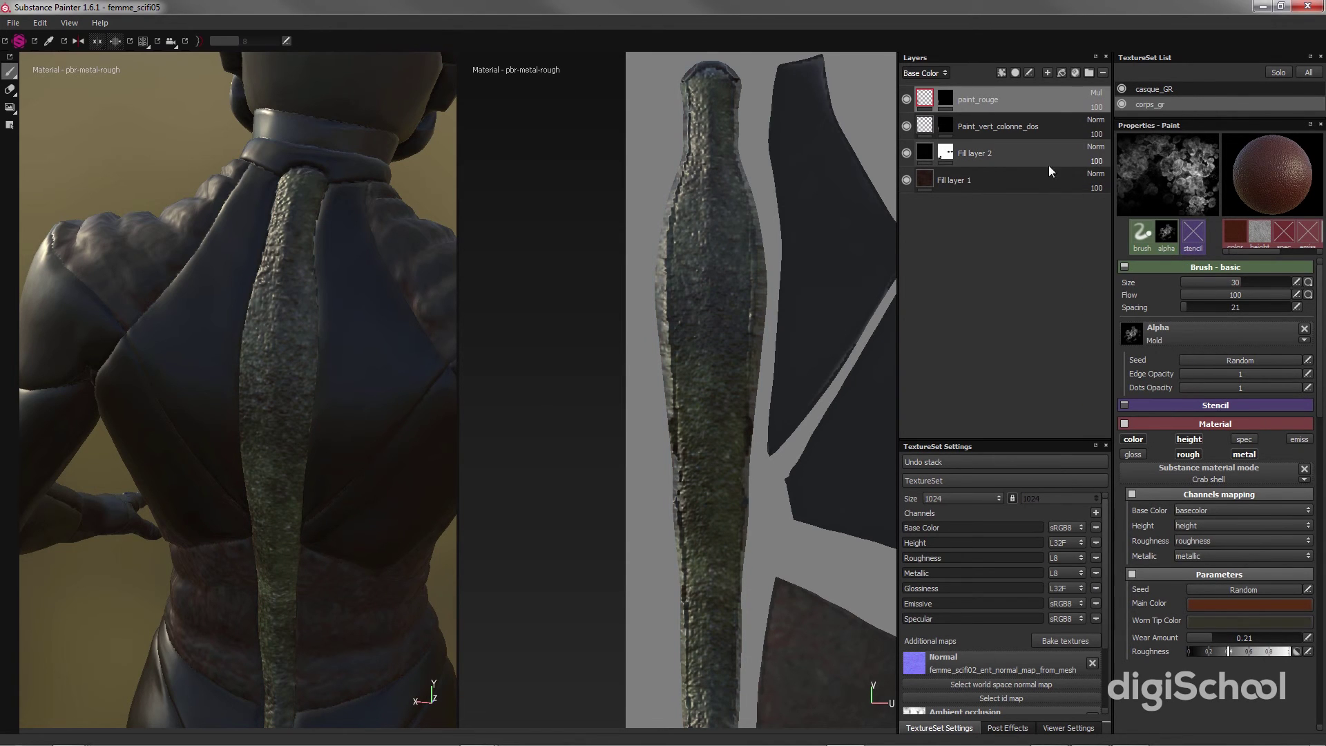
{"action": "left_click", "coordinate": [1093, 93]}
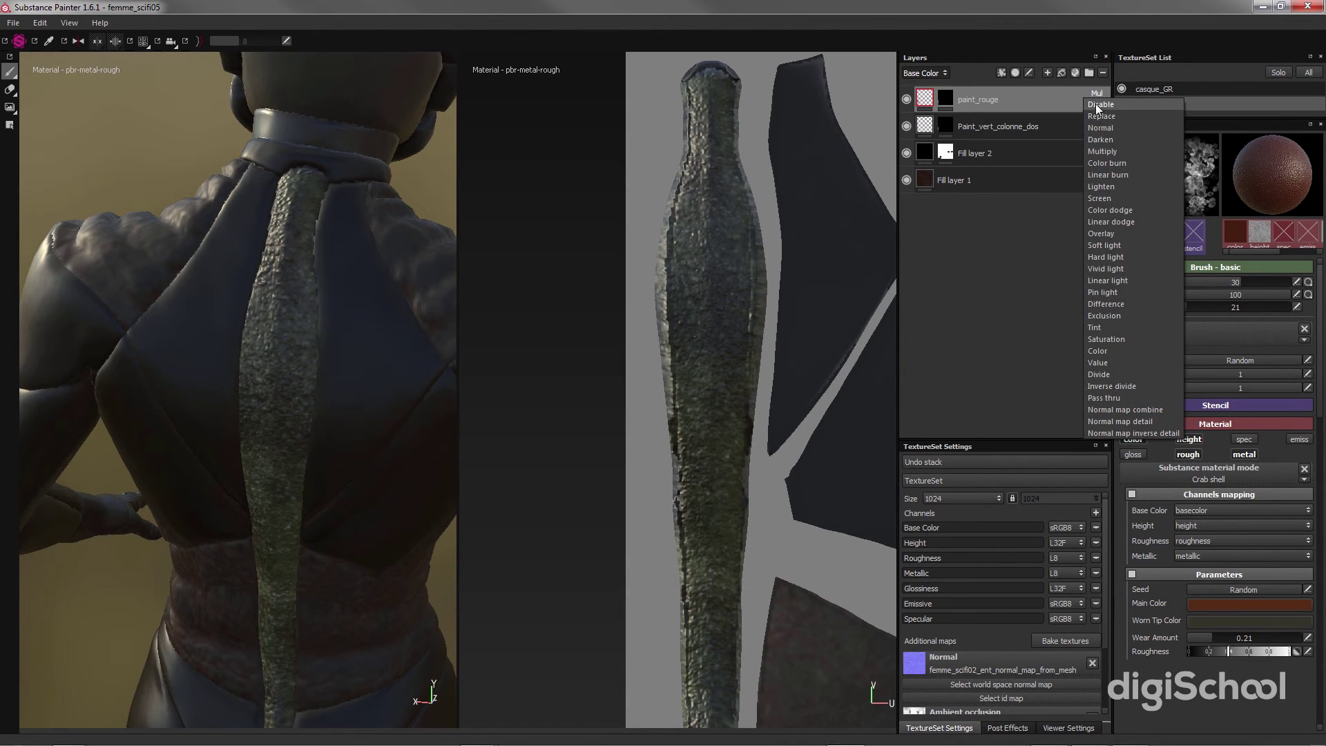
{"action": "left_click", "coordinate": [1101, 201]}
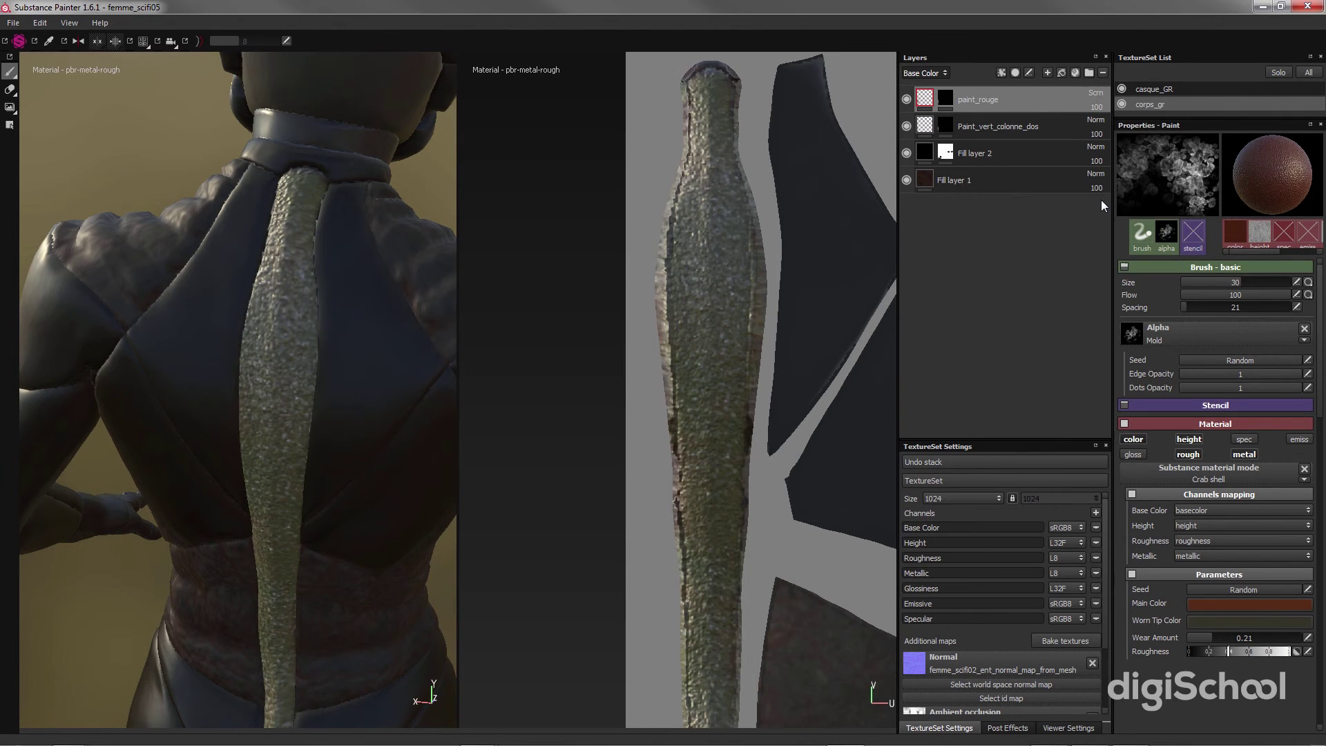
{"action": "left_click", "coordinate": [1091, 93]}
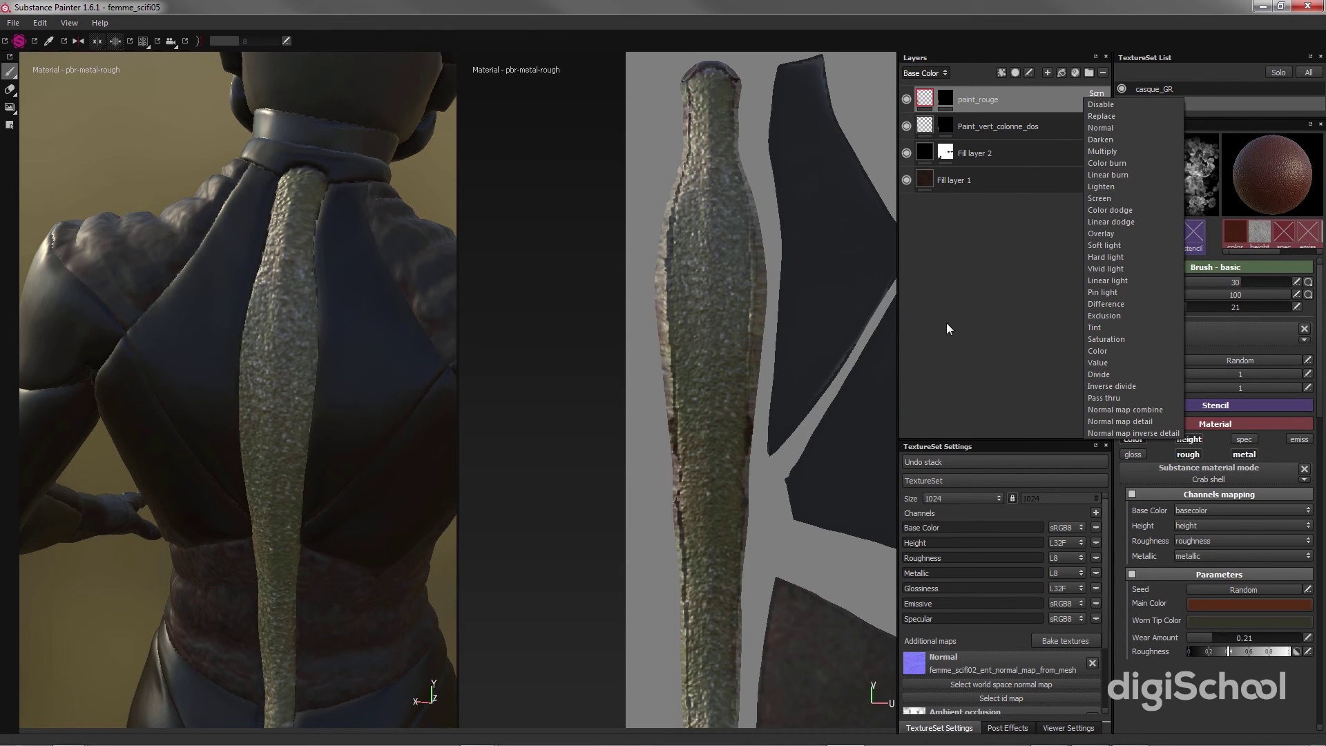
{"action": "left_click", "coordinate": [1105, 257]}
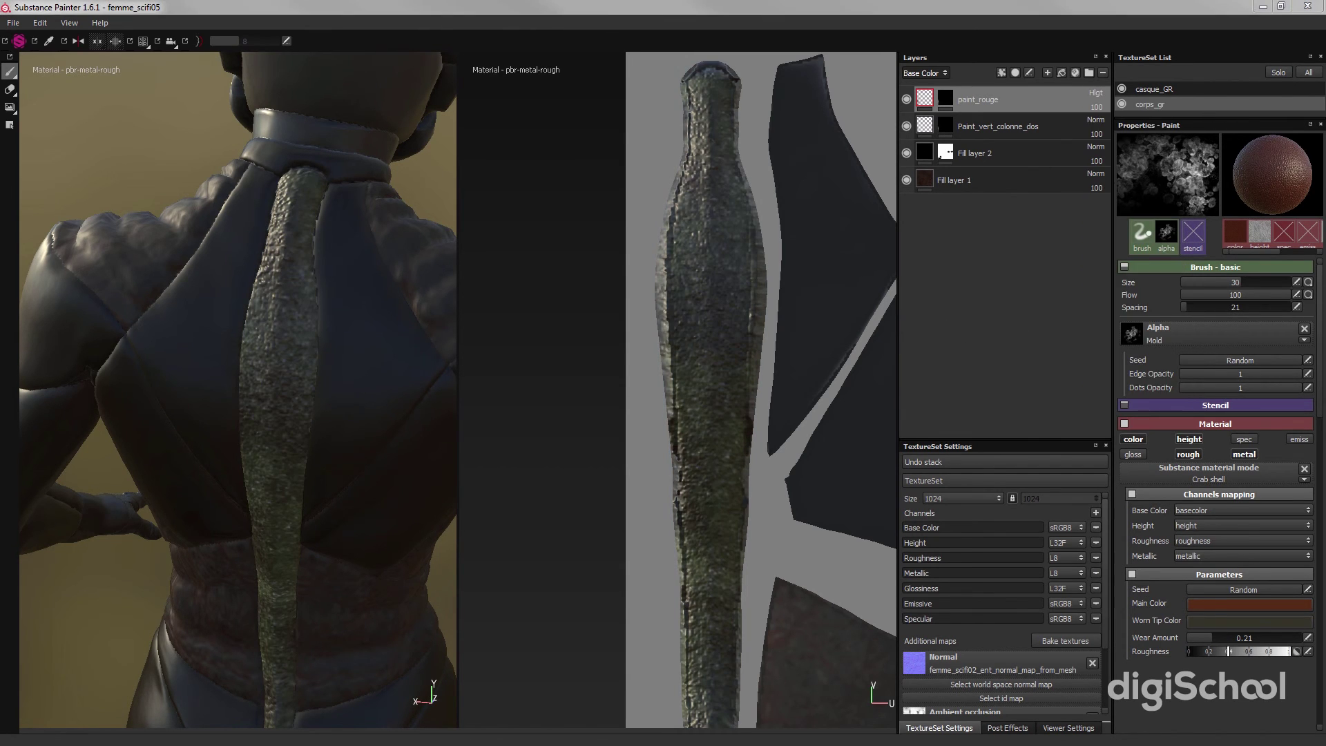
{"action": "mouse_move", "coordinate": [295, 504]}
{"action": "left_mouse_down", "text": "alt"}
{"action": "mouse_move", "coordinate": [293, 390]}
{"action": "mouse_move", "coordinate": [230, 444]}
{"action": "mouse_move", "coordinate": [261, 492]}
{"action": "left_mouse_up", "text": "alt"}
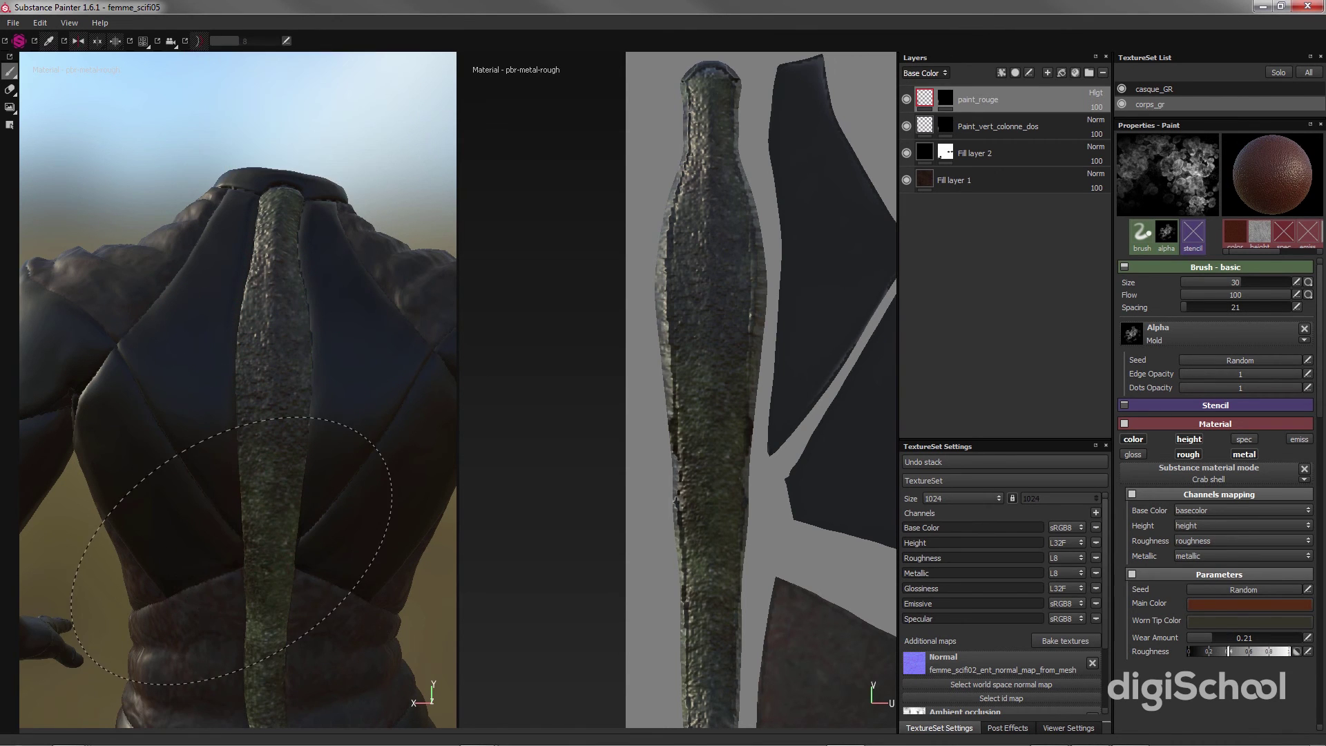
{"action": "mouse_move", "coordinate": [276, 587]}
{"action": "left_mouse_down", "text": "alt"}
{"action": "mouse_move", "coordinate": [214, 542]}
{"action": "mouse_move", "coordinate": [277, 498]}
{"action": "left_mouse_up", "text": "alt"}
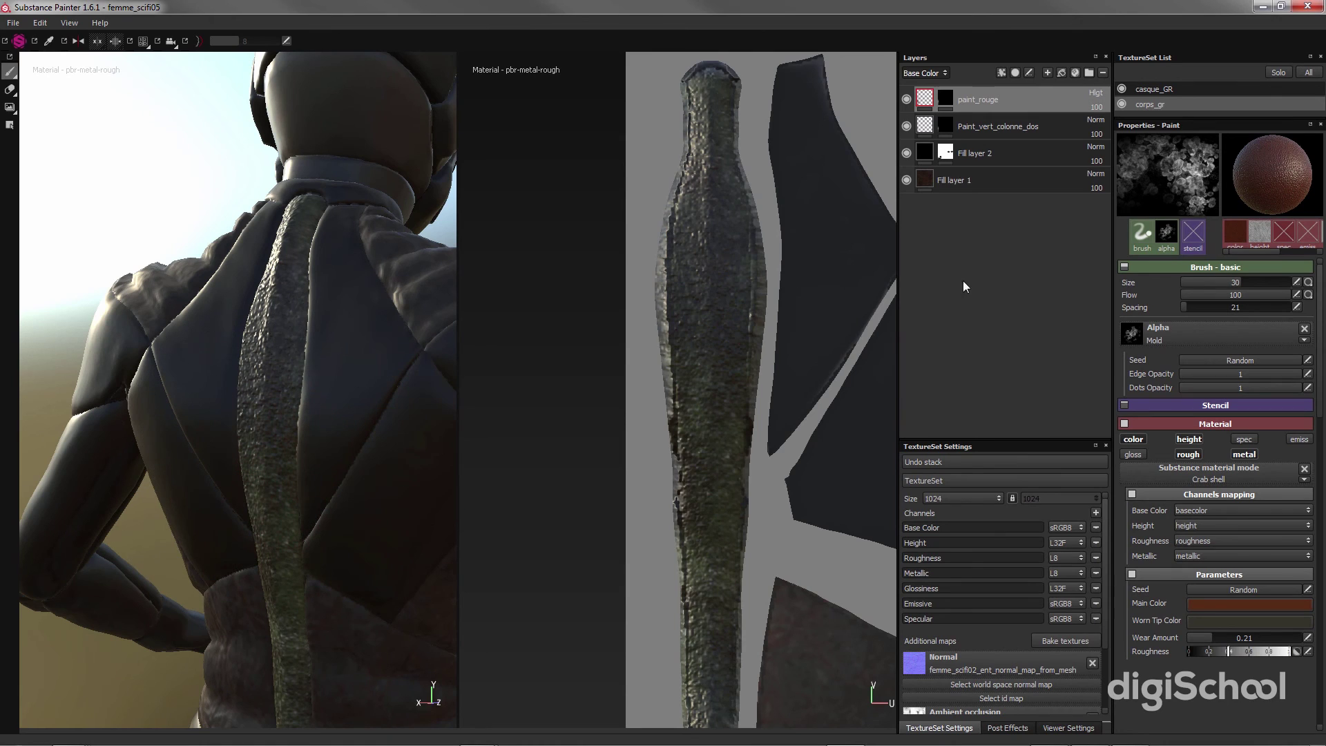
{"action": "mouse_move", "coordinate": [1095, 119]}
{"action": "left_mouse_down"}
{"action": "mouse_move", "coordinate": [1142, 118]}
{"action": "mouse_move", "coordinate": [1108, 121]}
{"action": "mouse_move", "coordinate": [1159, 137]}
{"action": "left_mouse_up"}
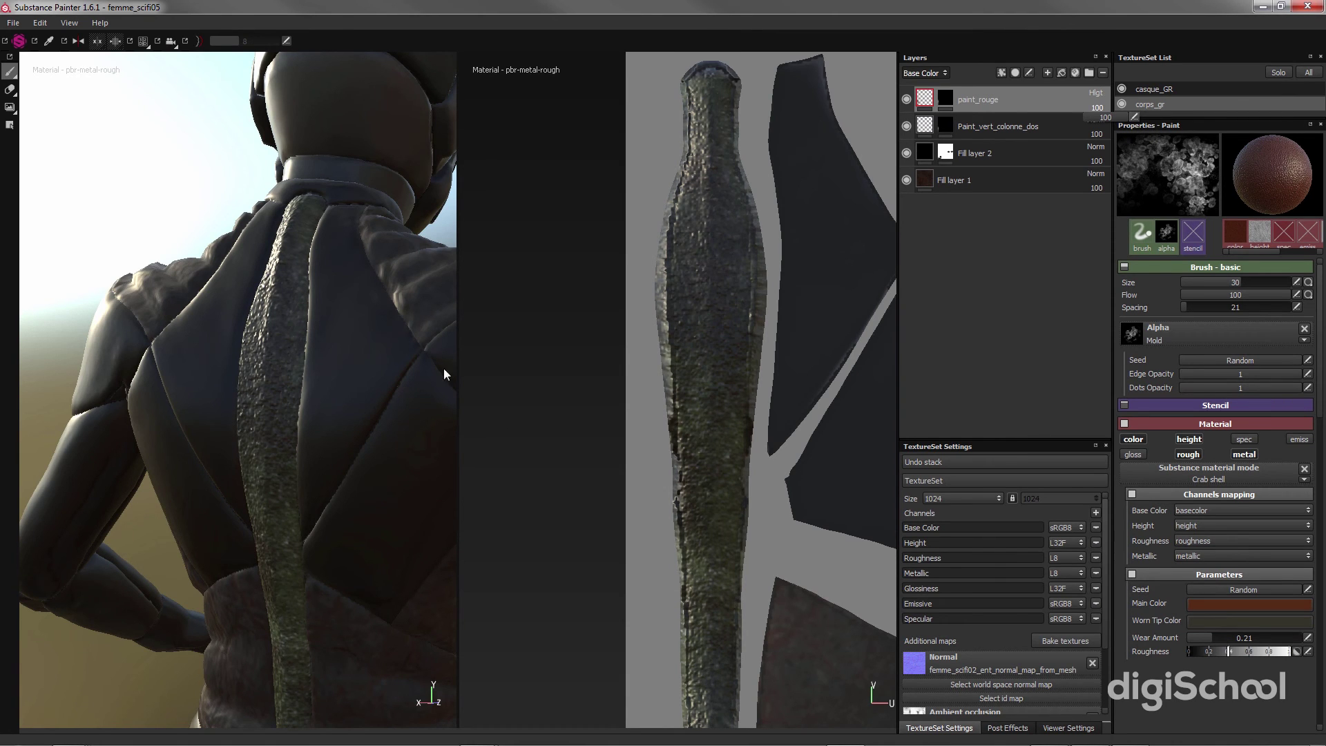